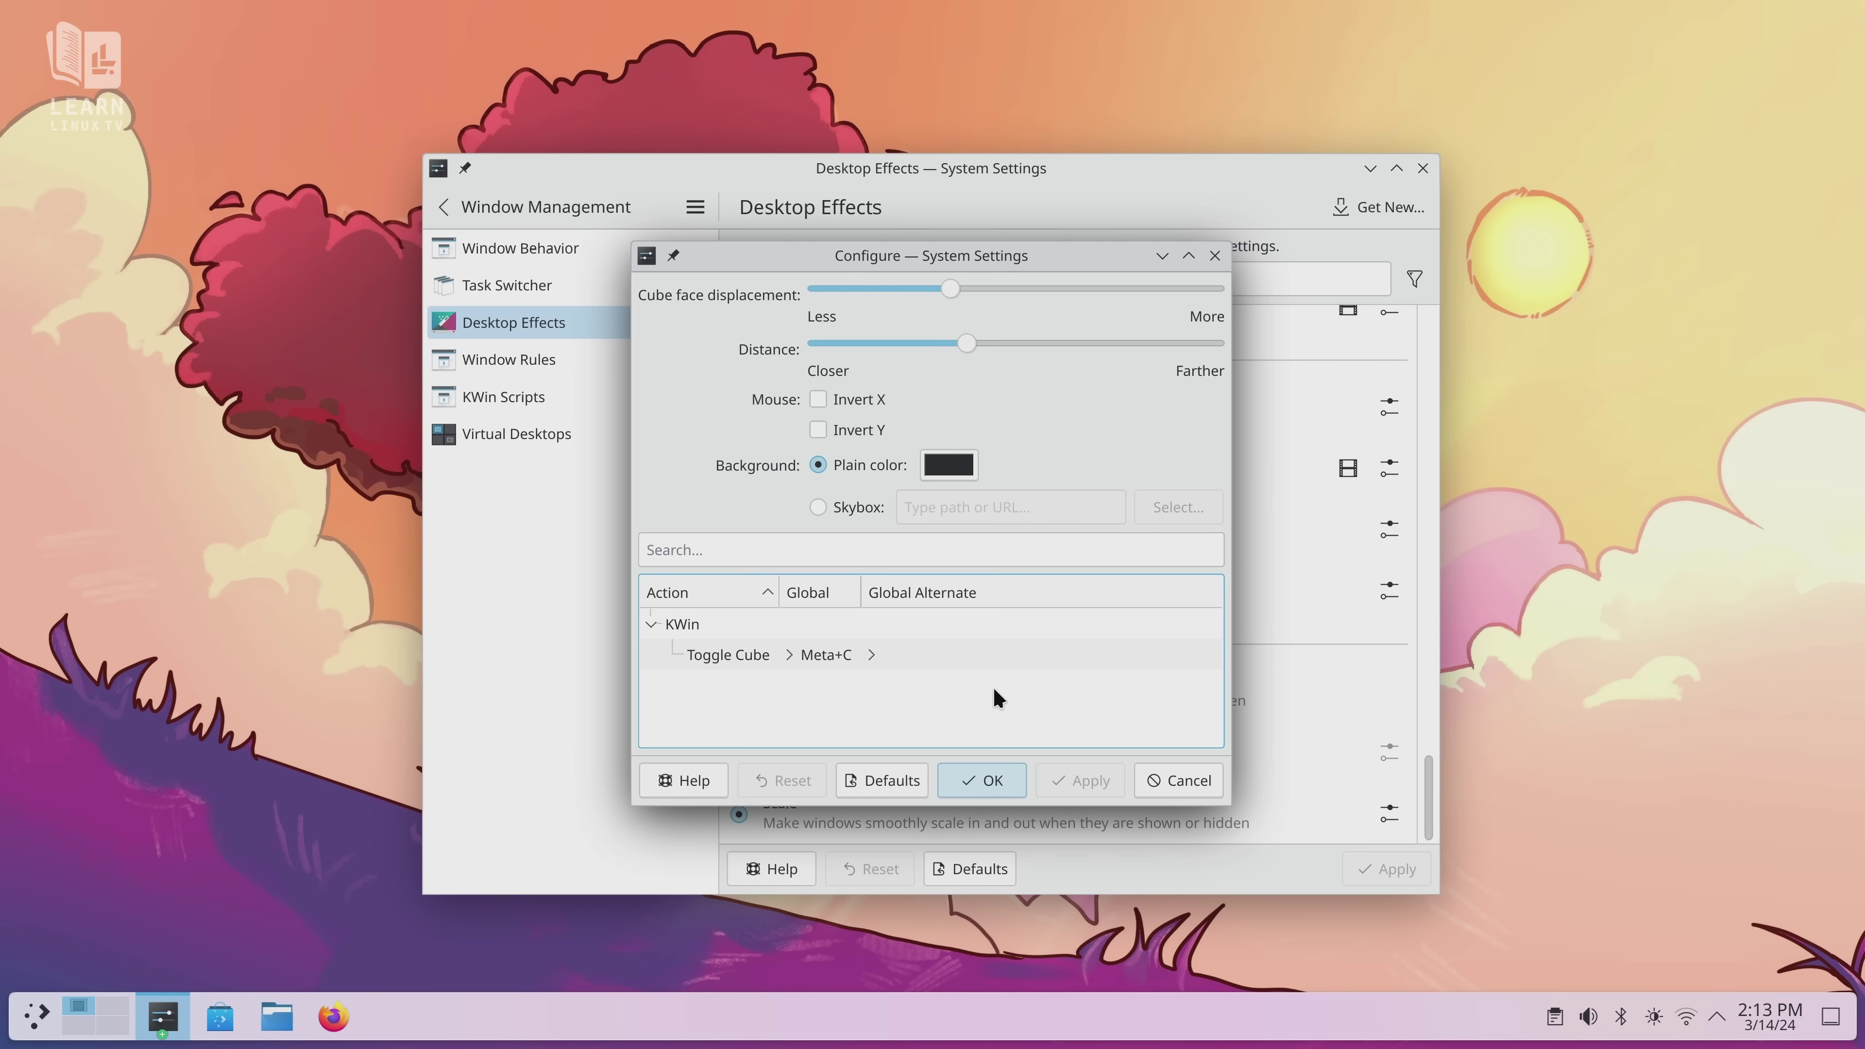
Cancel the Cube effect settings unchanged and switch to an empty virtual desktop.
left_click(1175, 779)
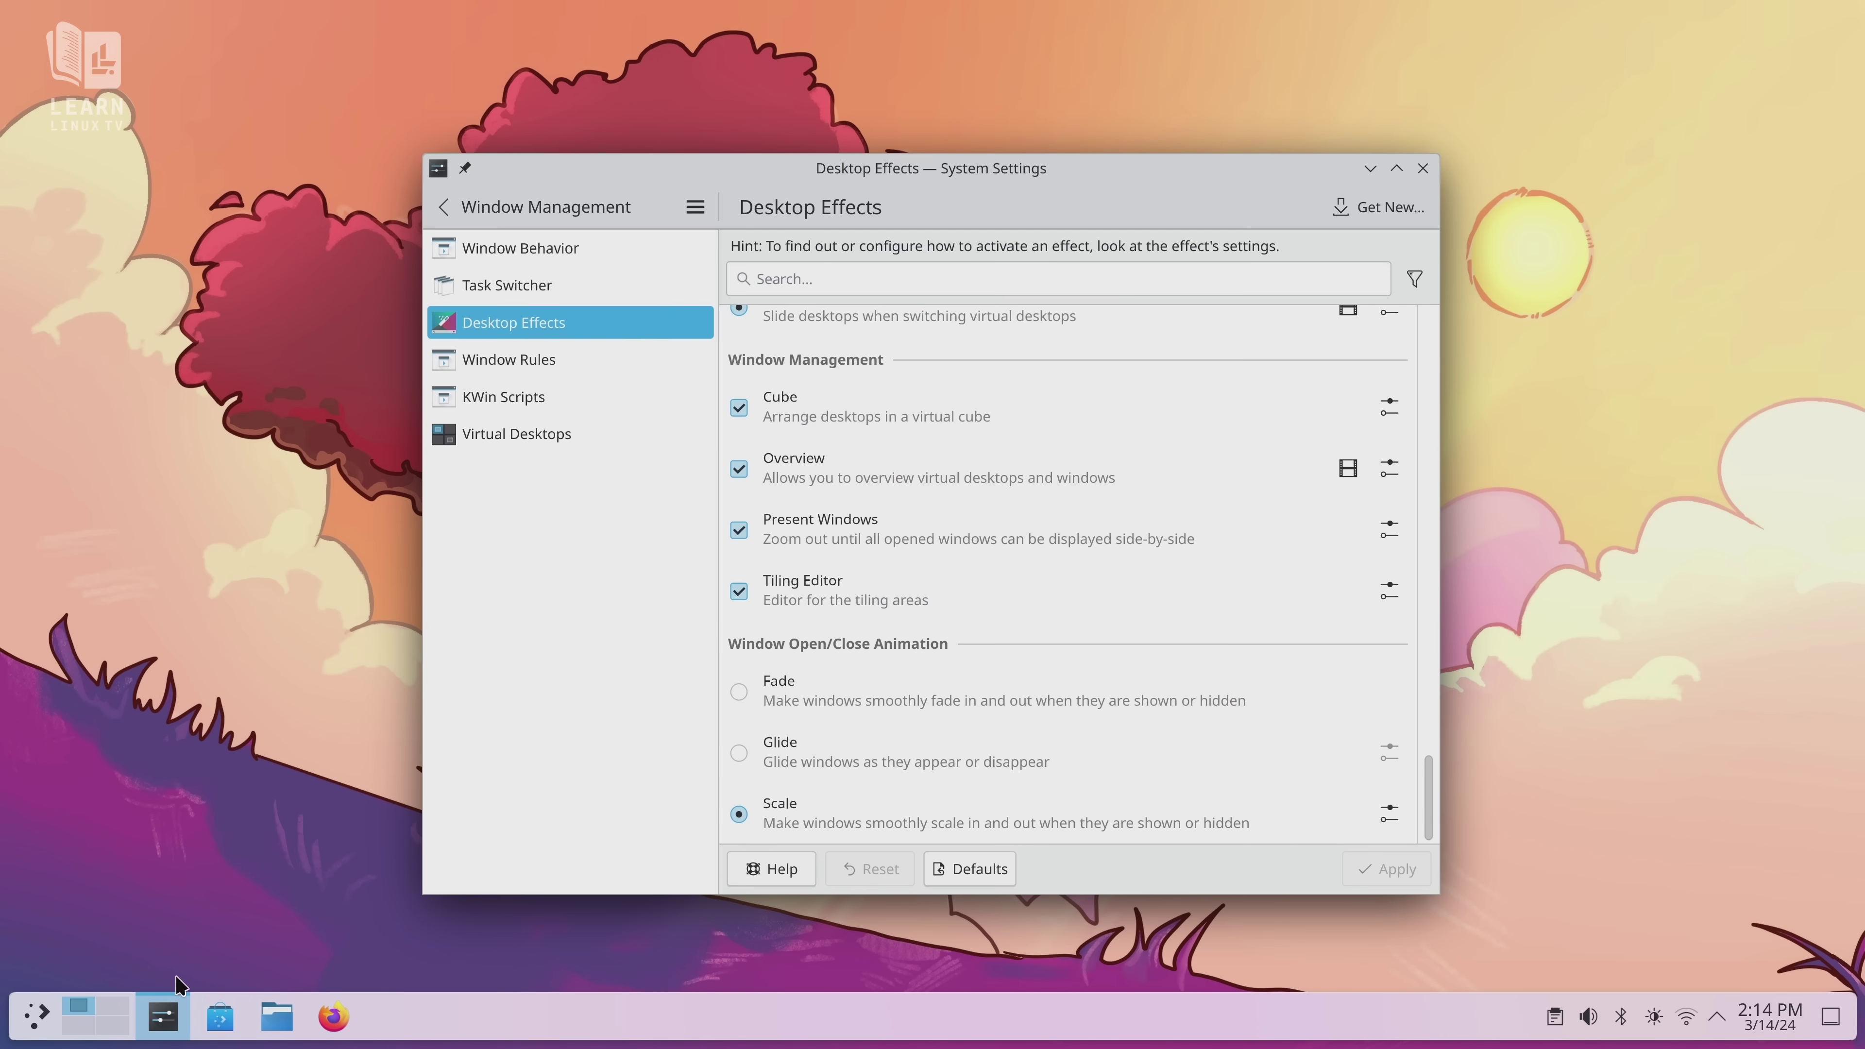
left_click(128, 1000)
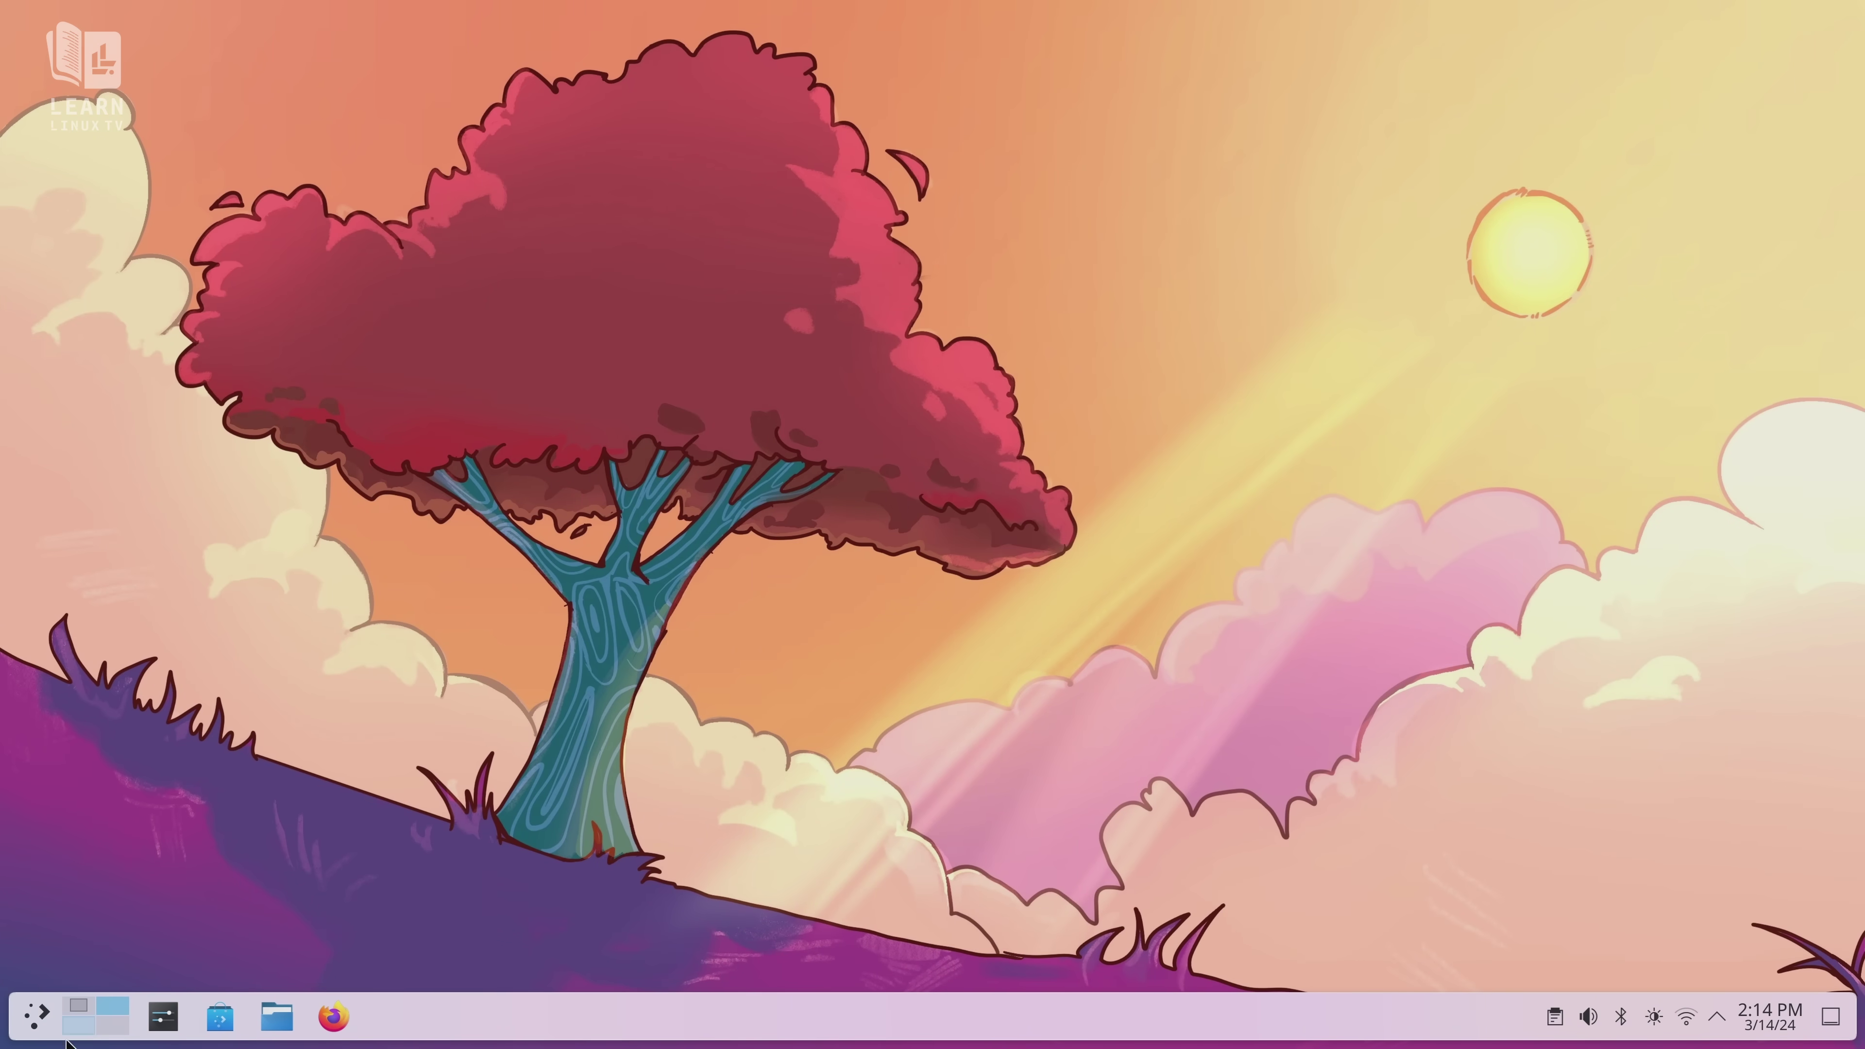
Unlock the session, page Welcome Center through to Get Involved, and join the Atlantis Wi-Fi.
left_click(73, 1030)
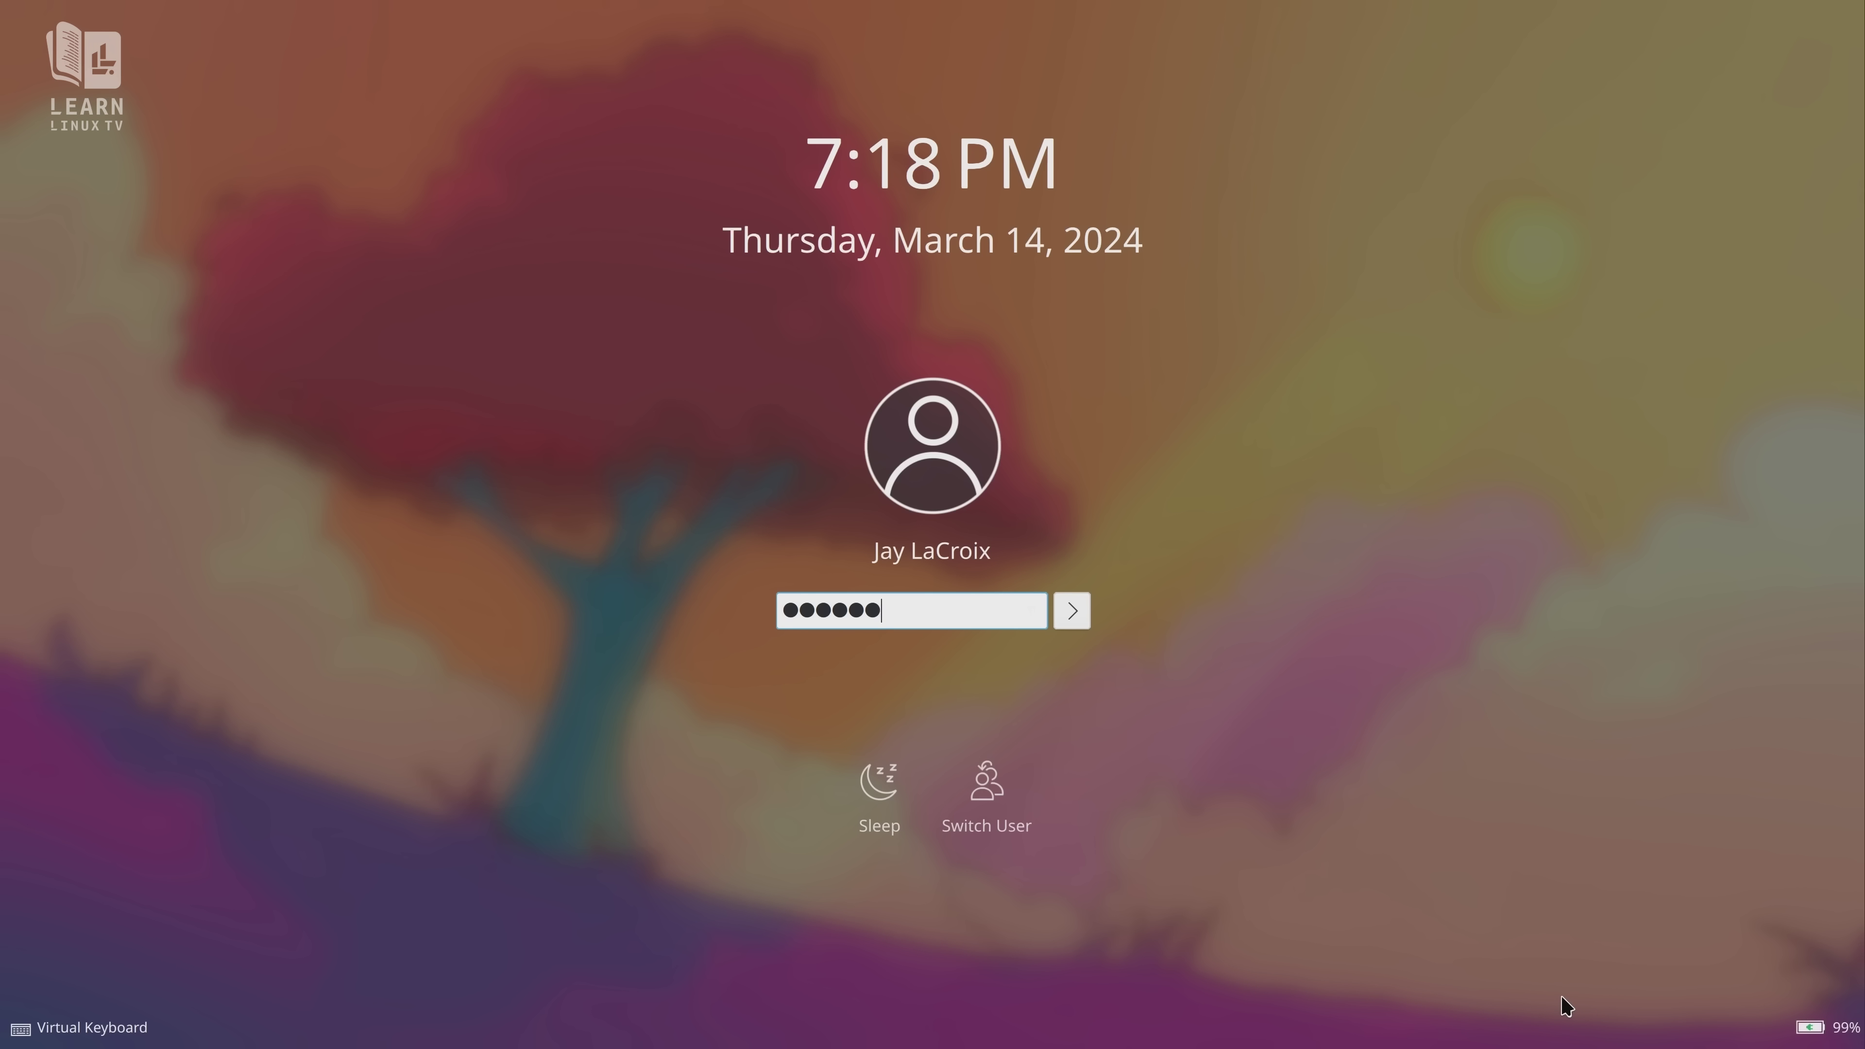
key("Return")
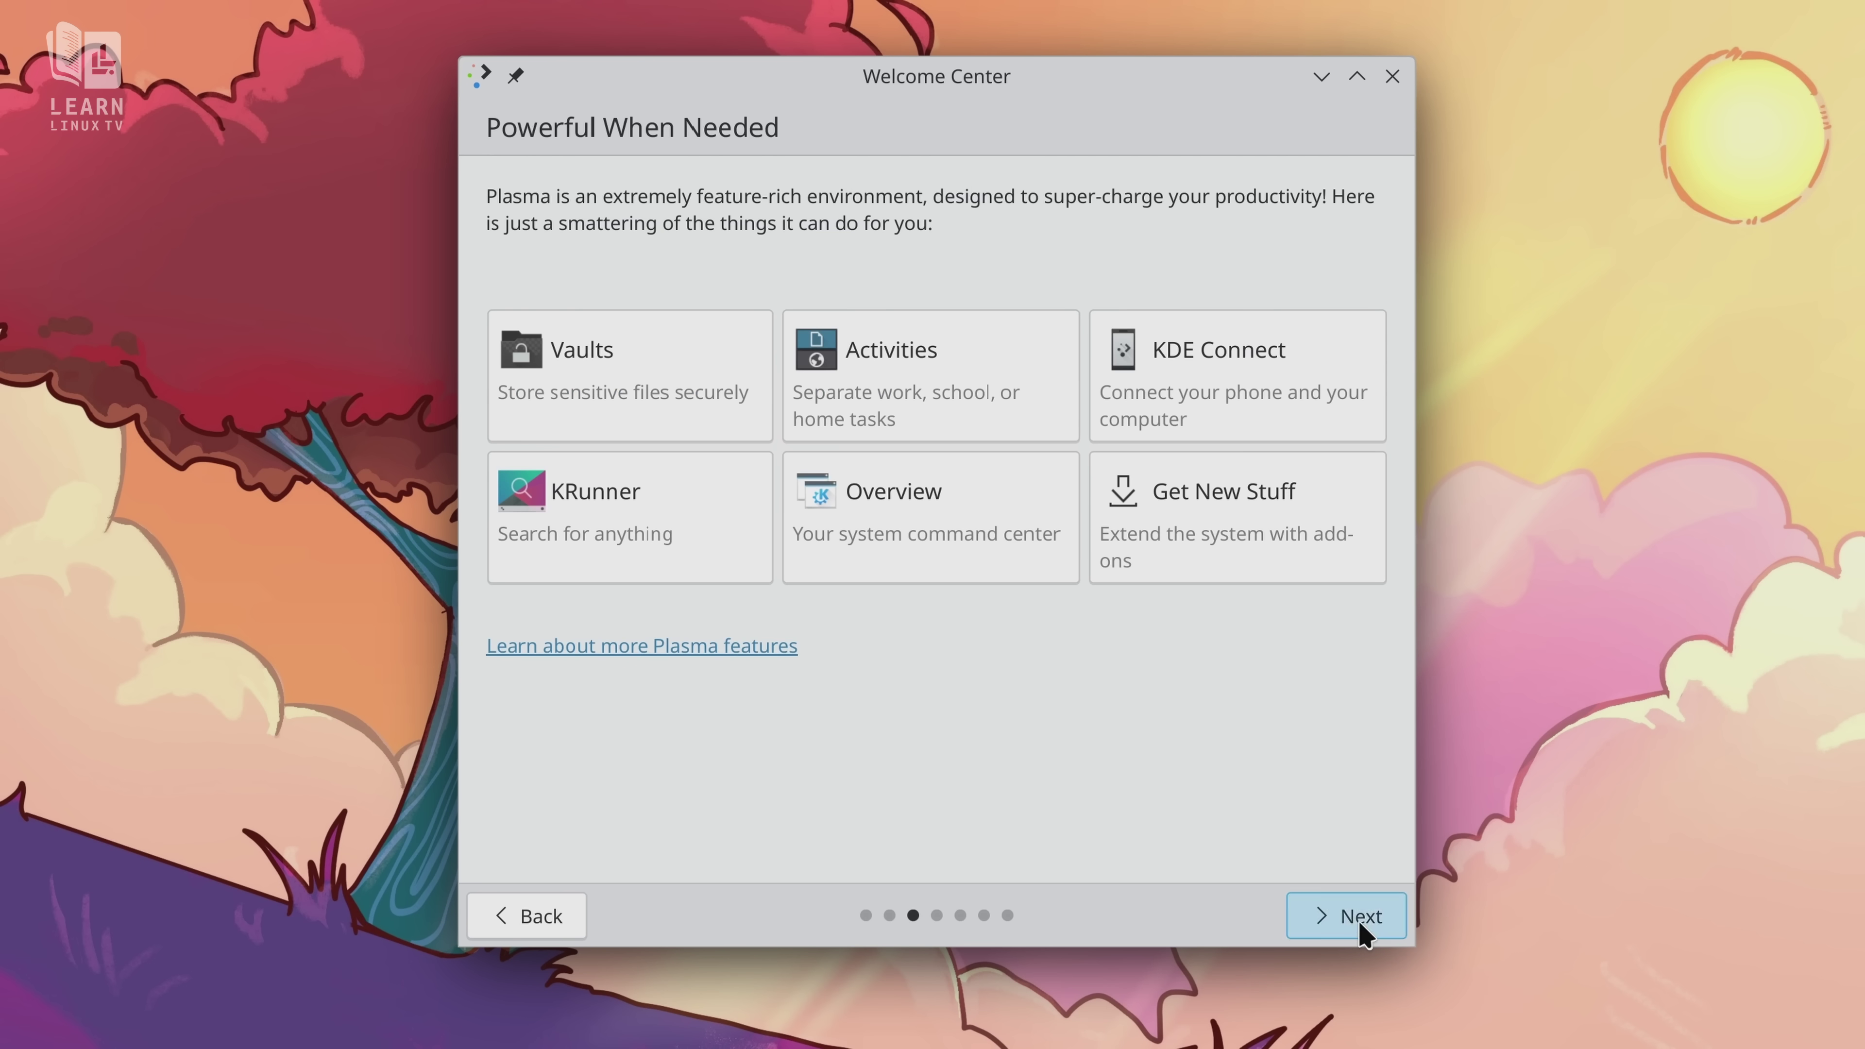
left_click(1359, 918)
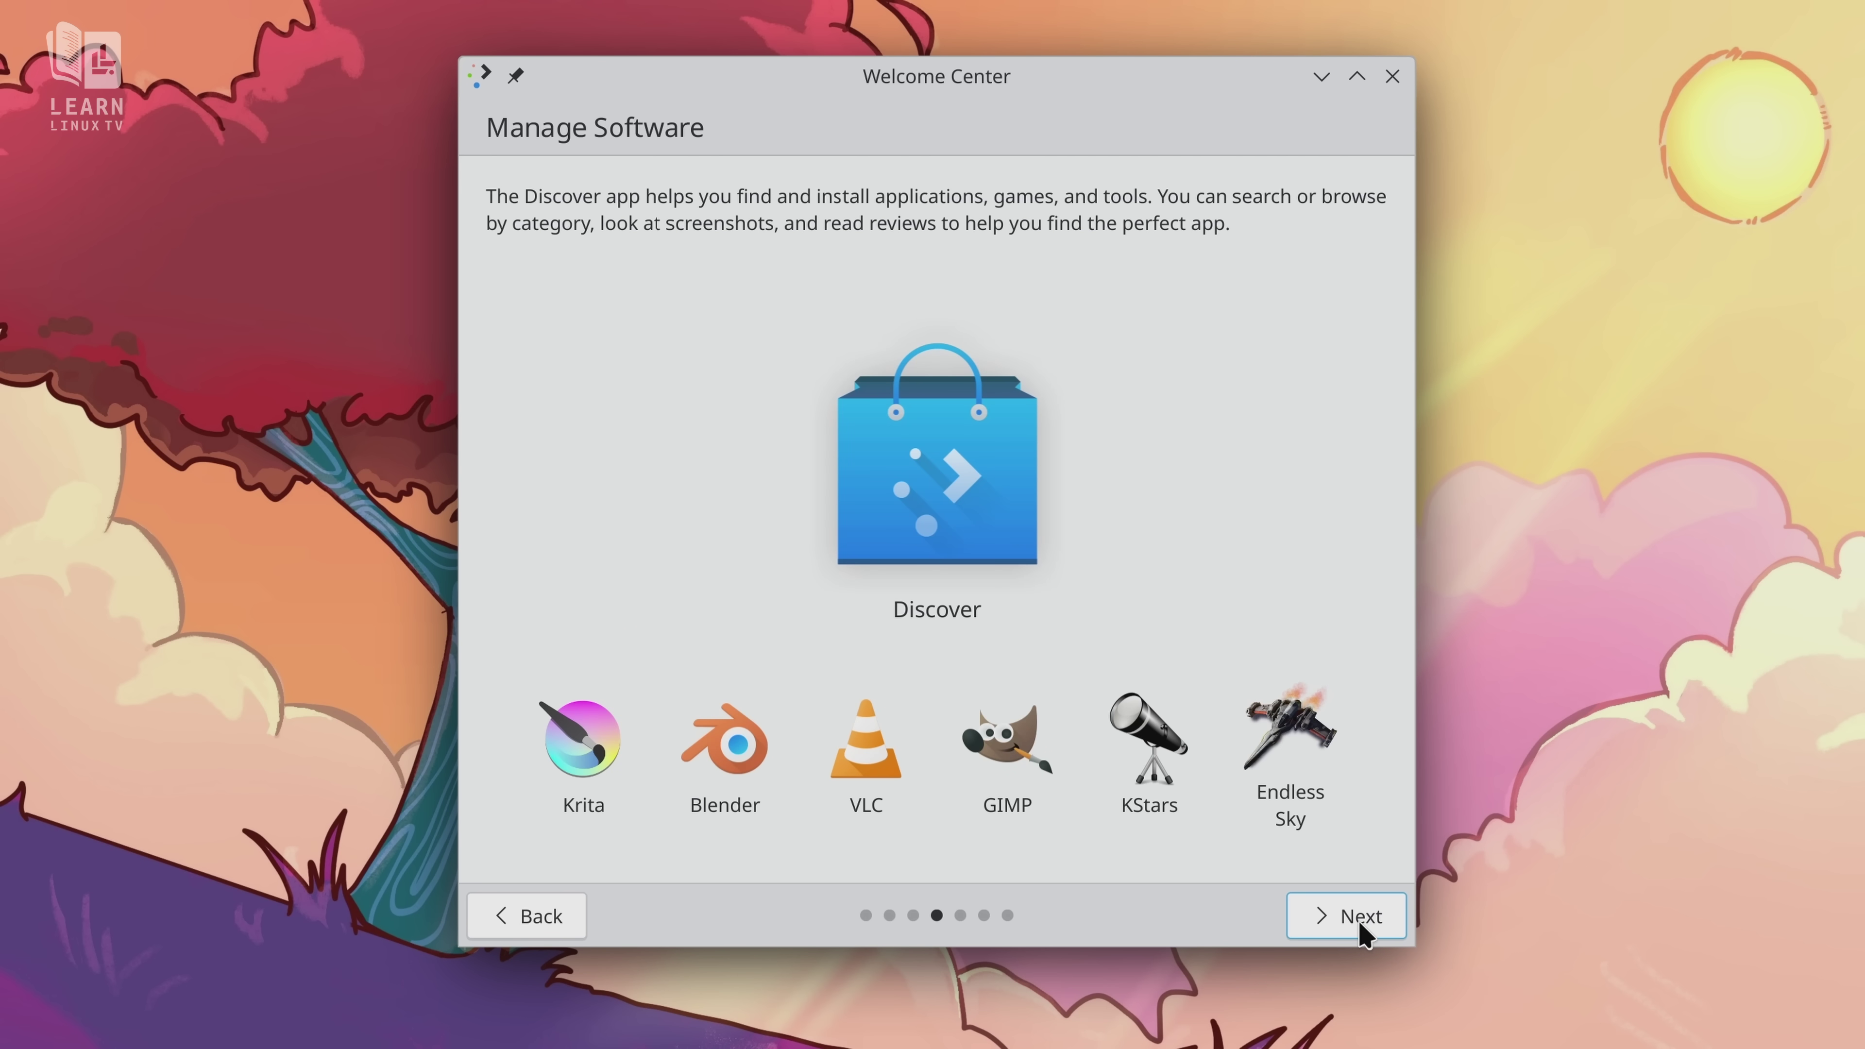
left_click(1360, 918)
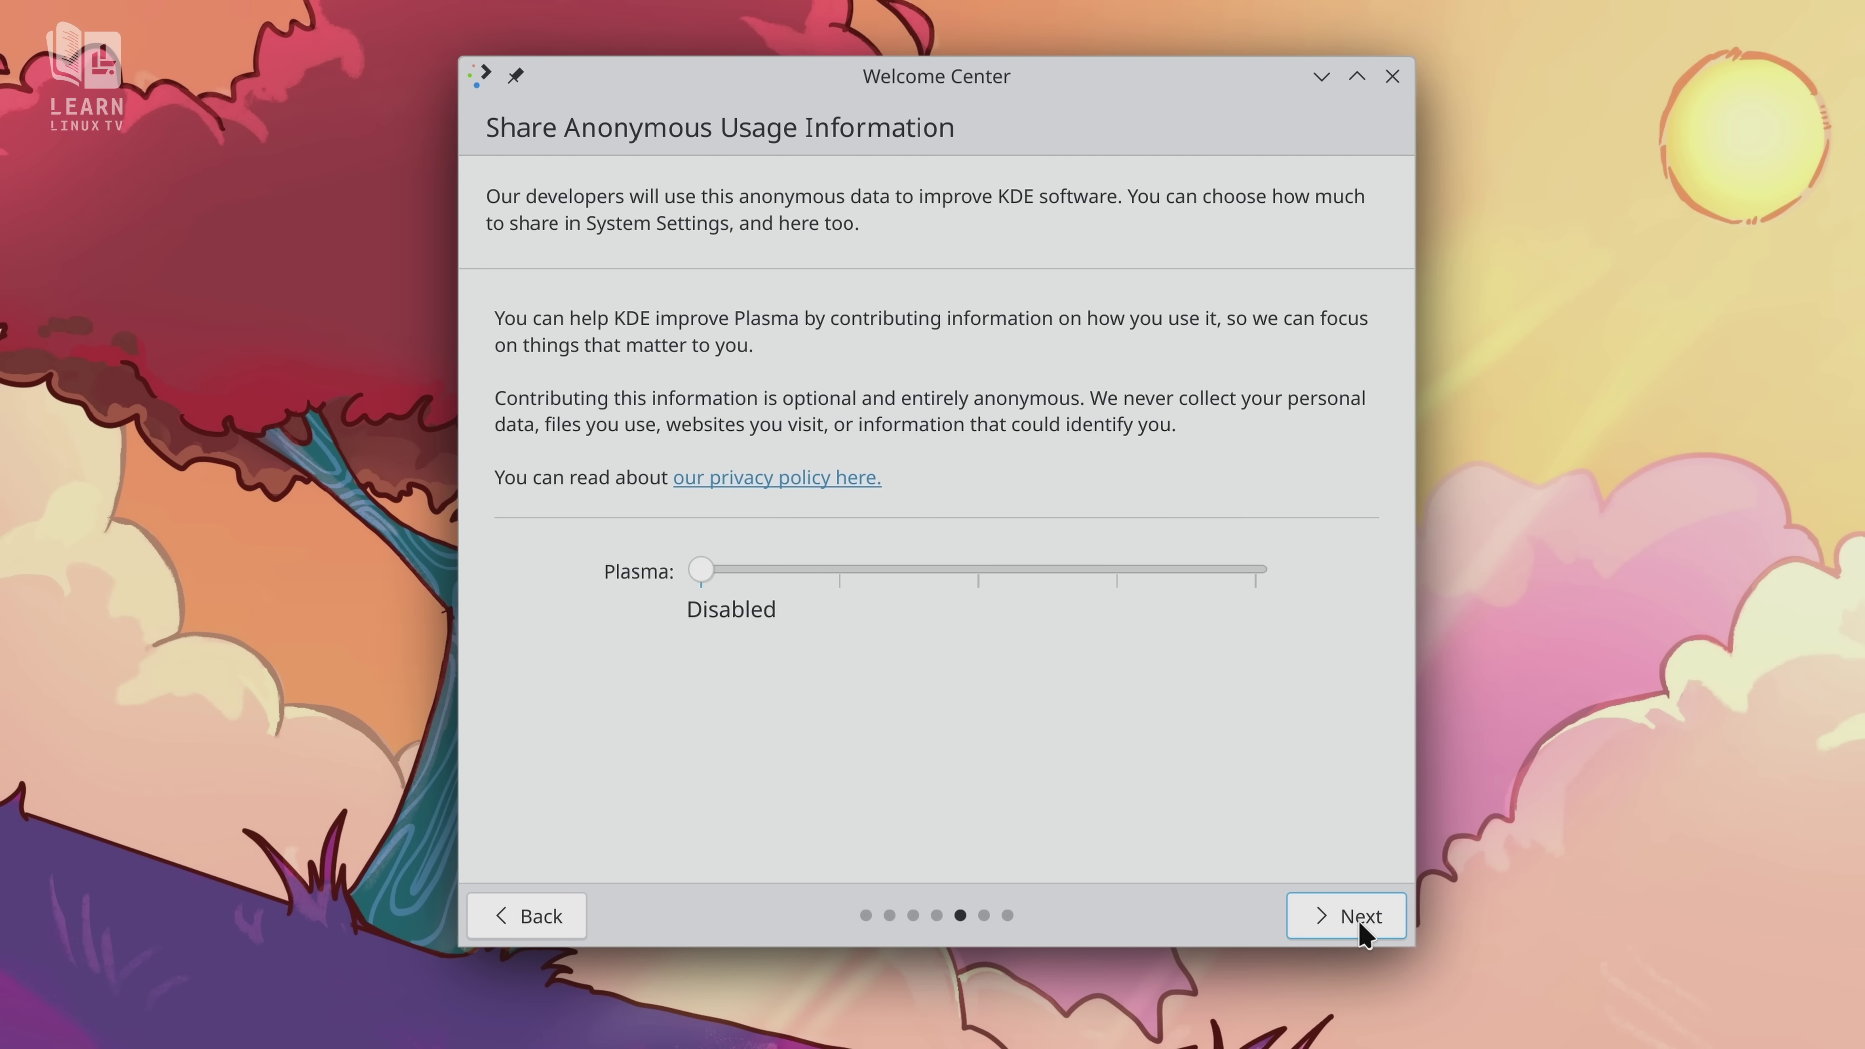
left_click(1360, 918)
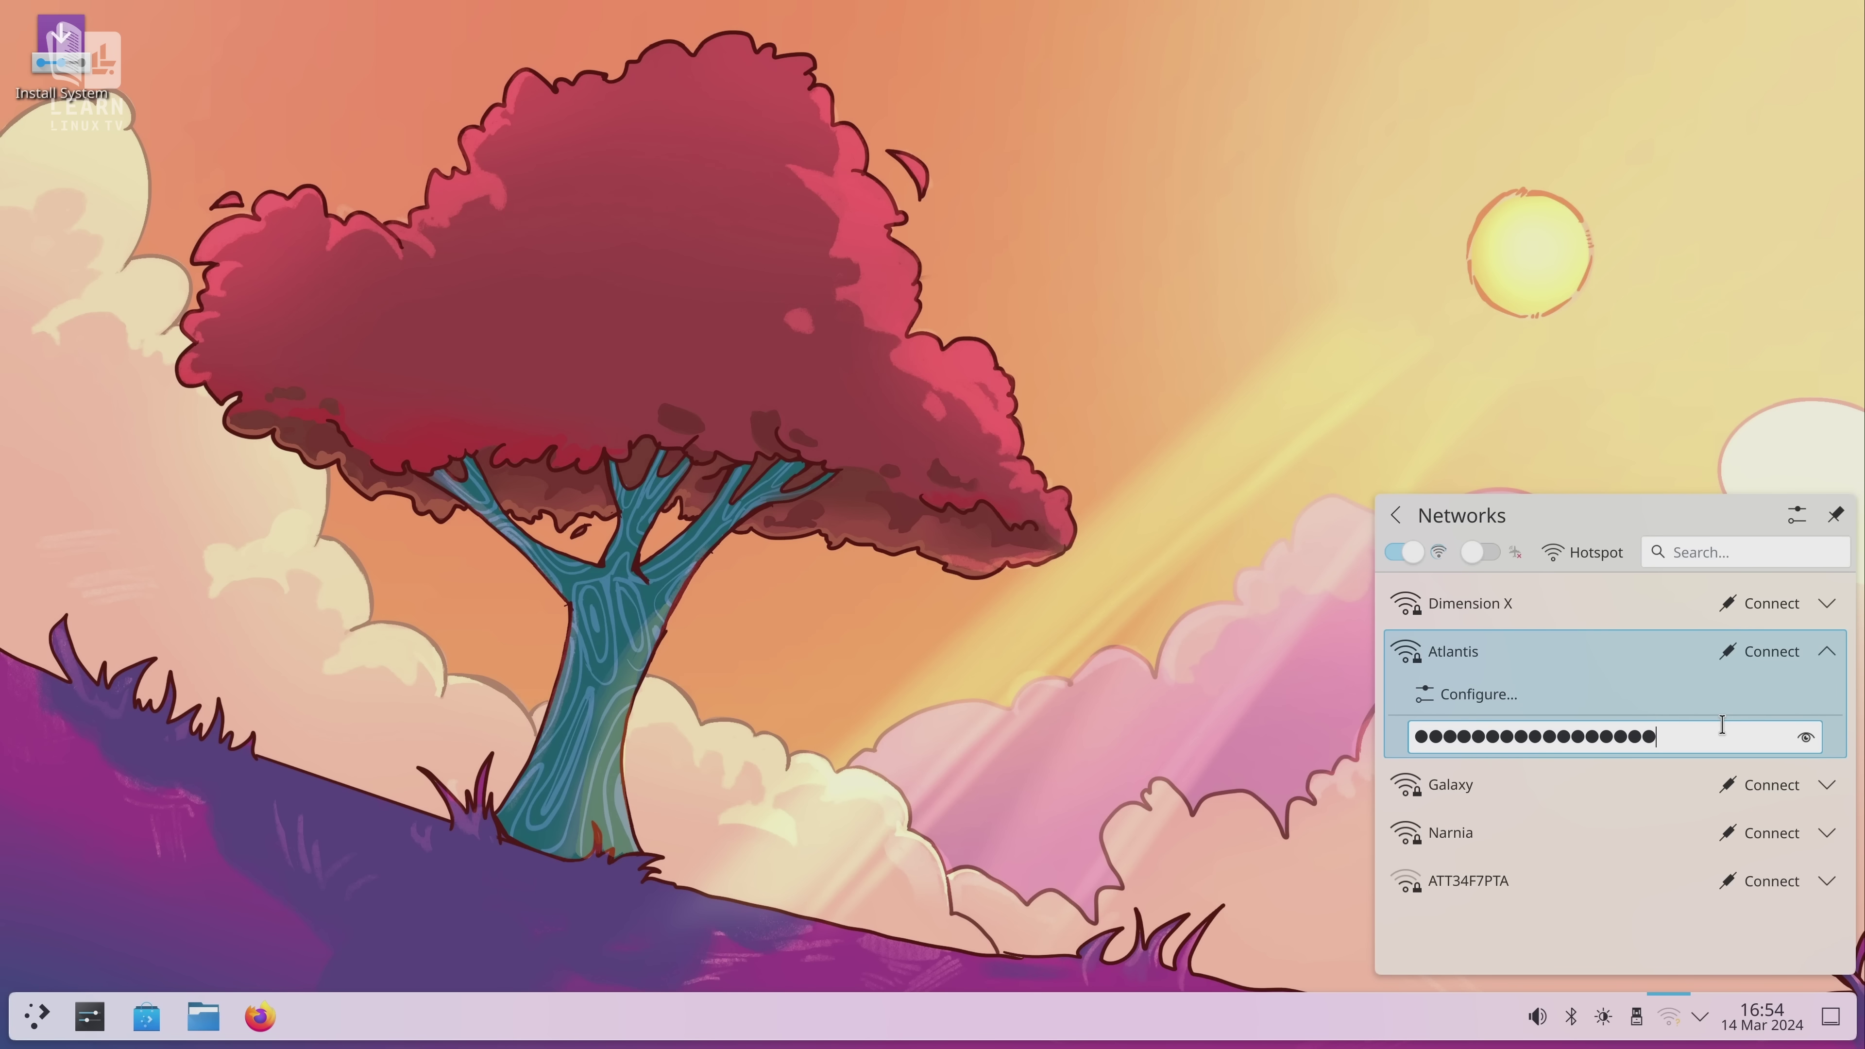
key("Return")
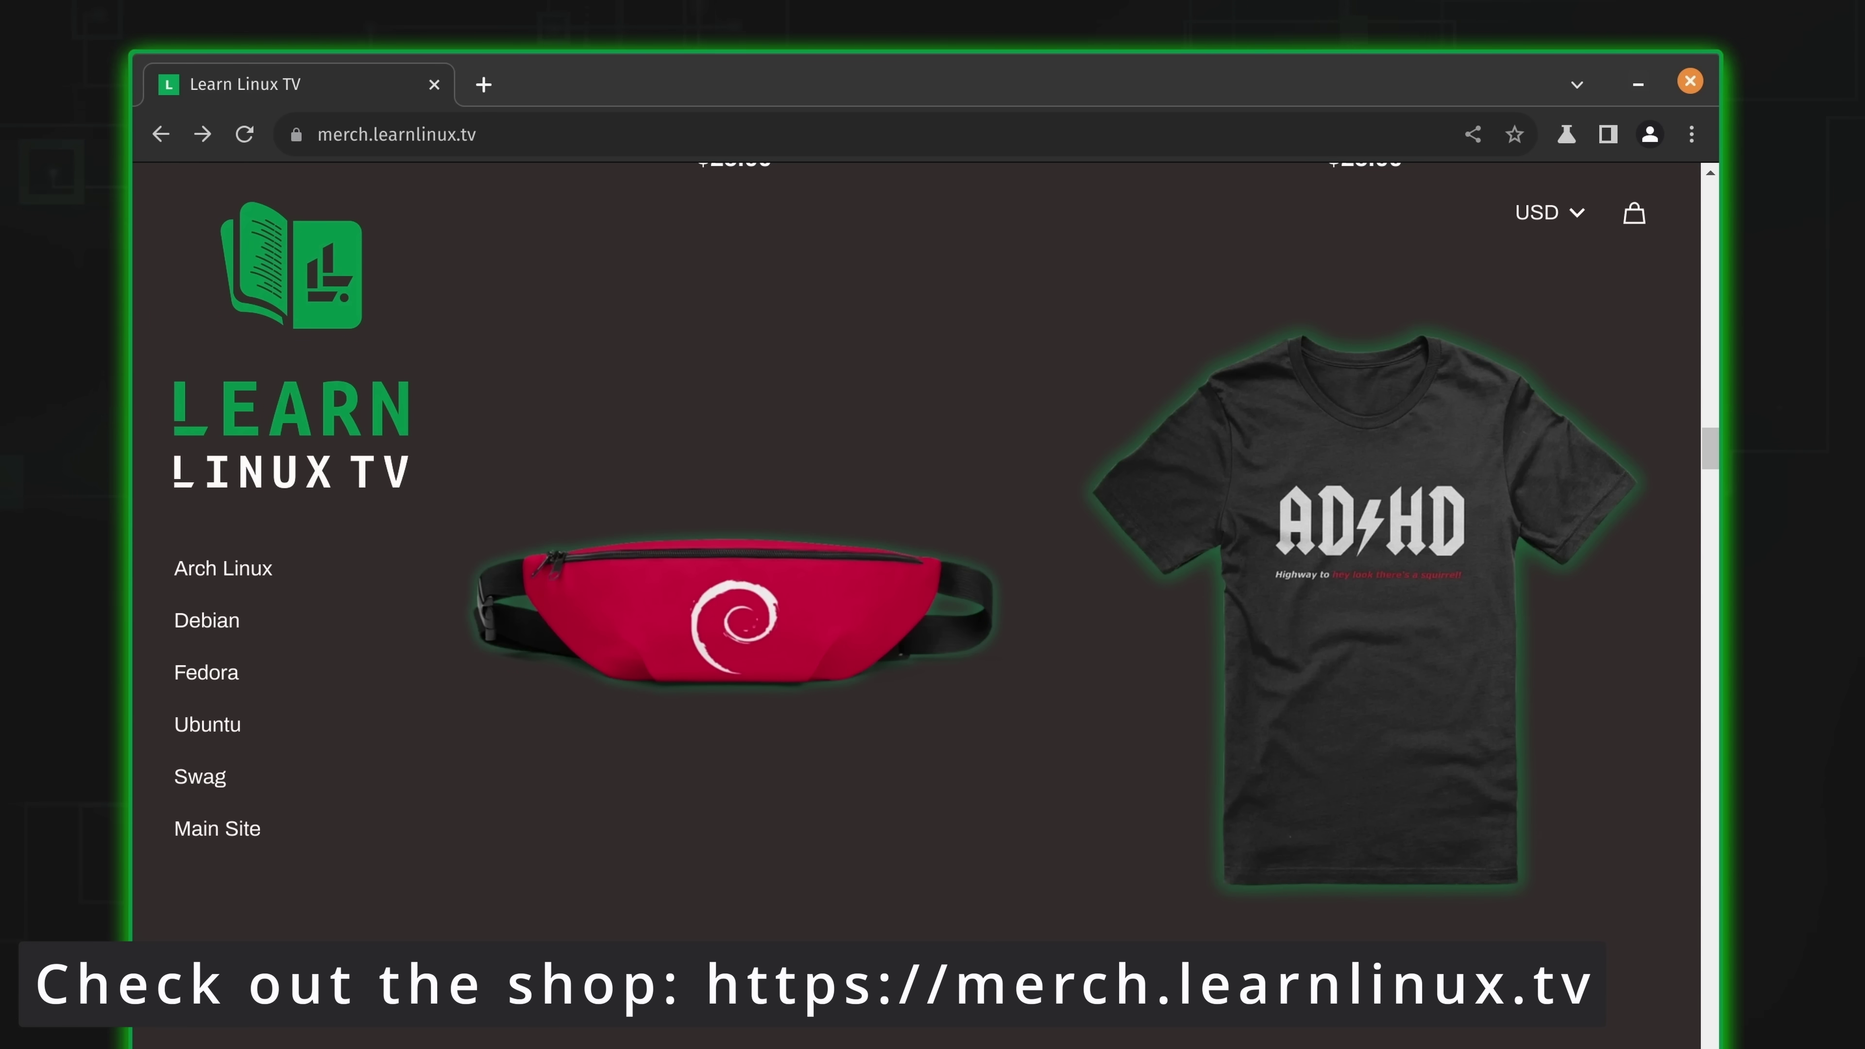
Scroll down the merch.learnlinux.tv shop page.
scroll(1057, 551, "down", 5)
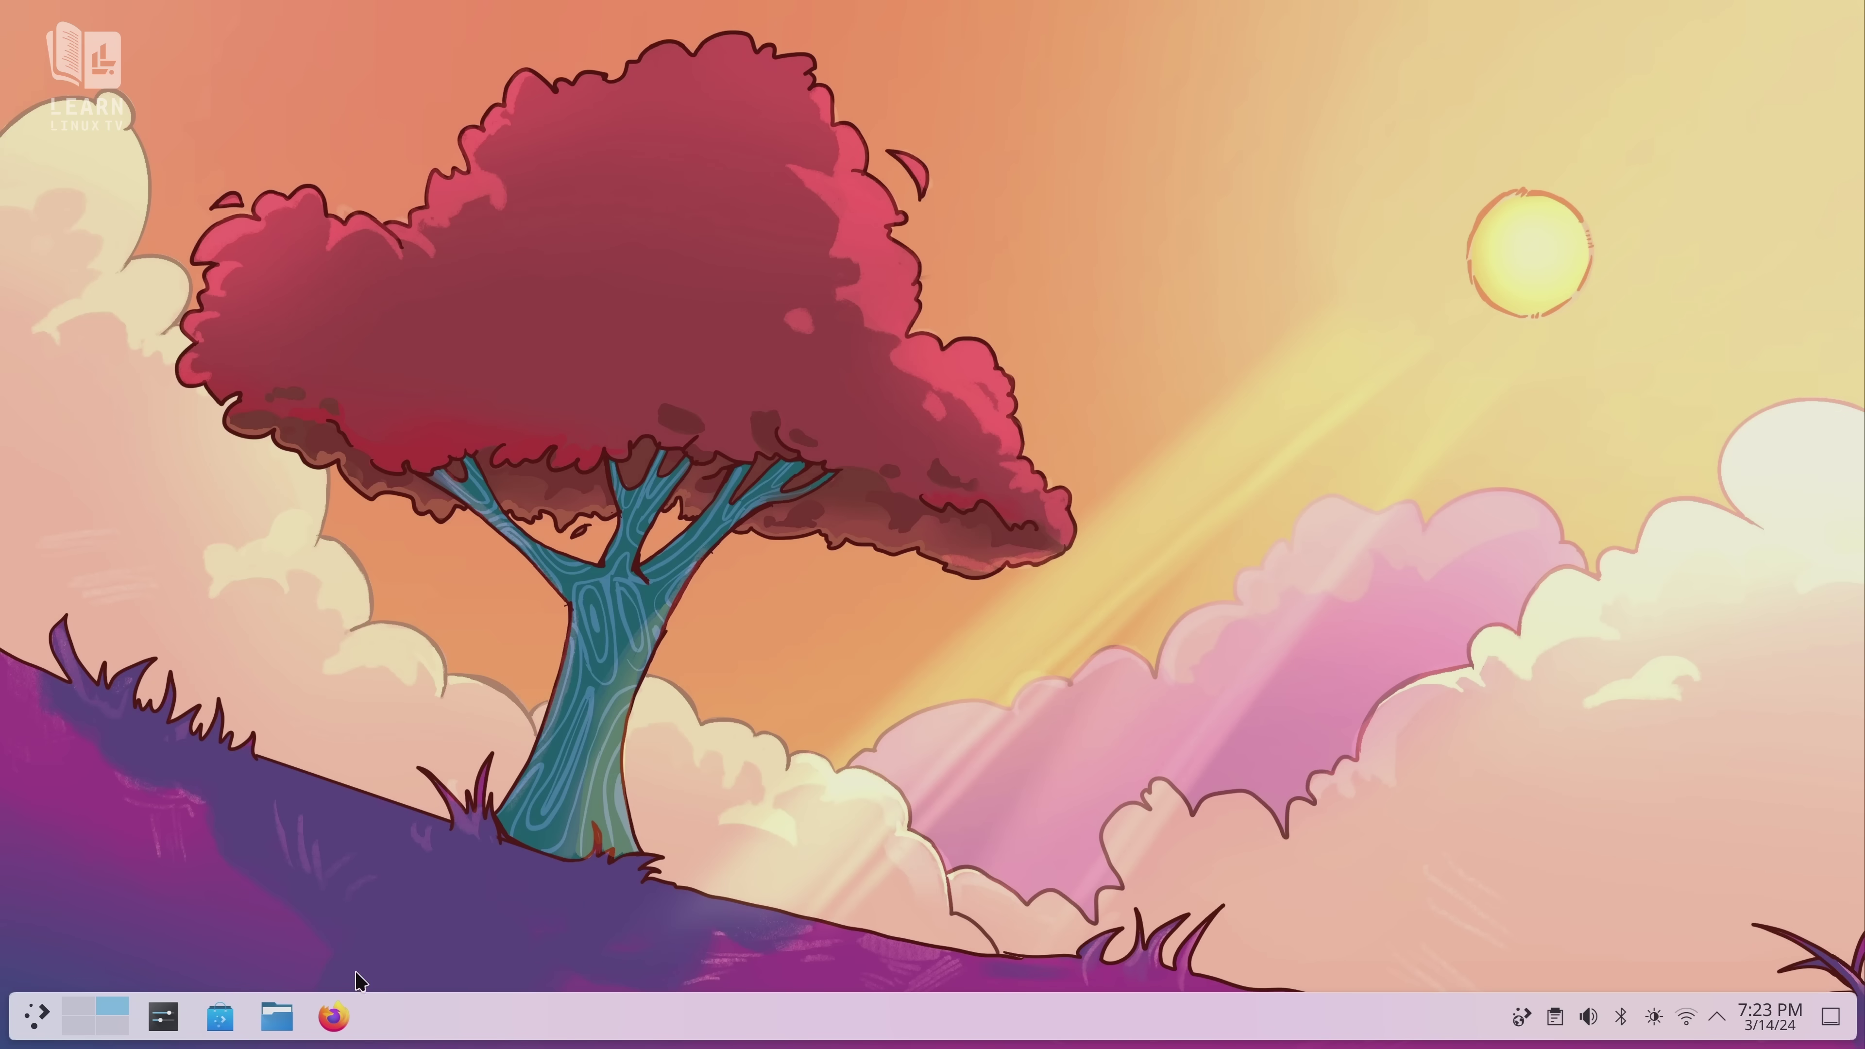
Launch System Settings from the launcher's All Applications list.
left_click(37, 1016)
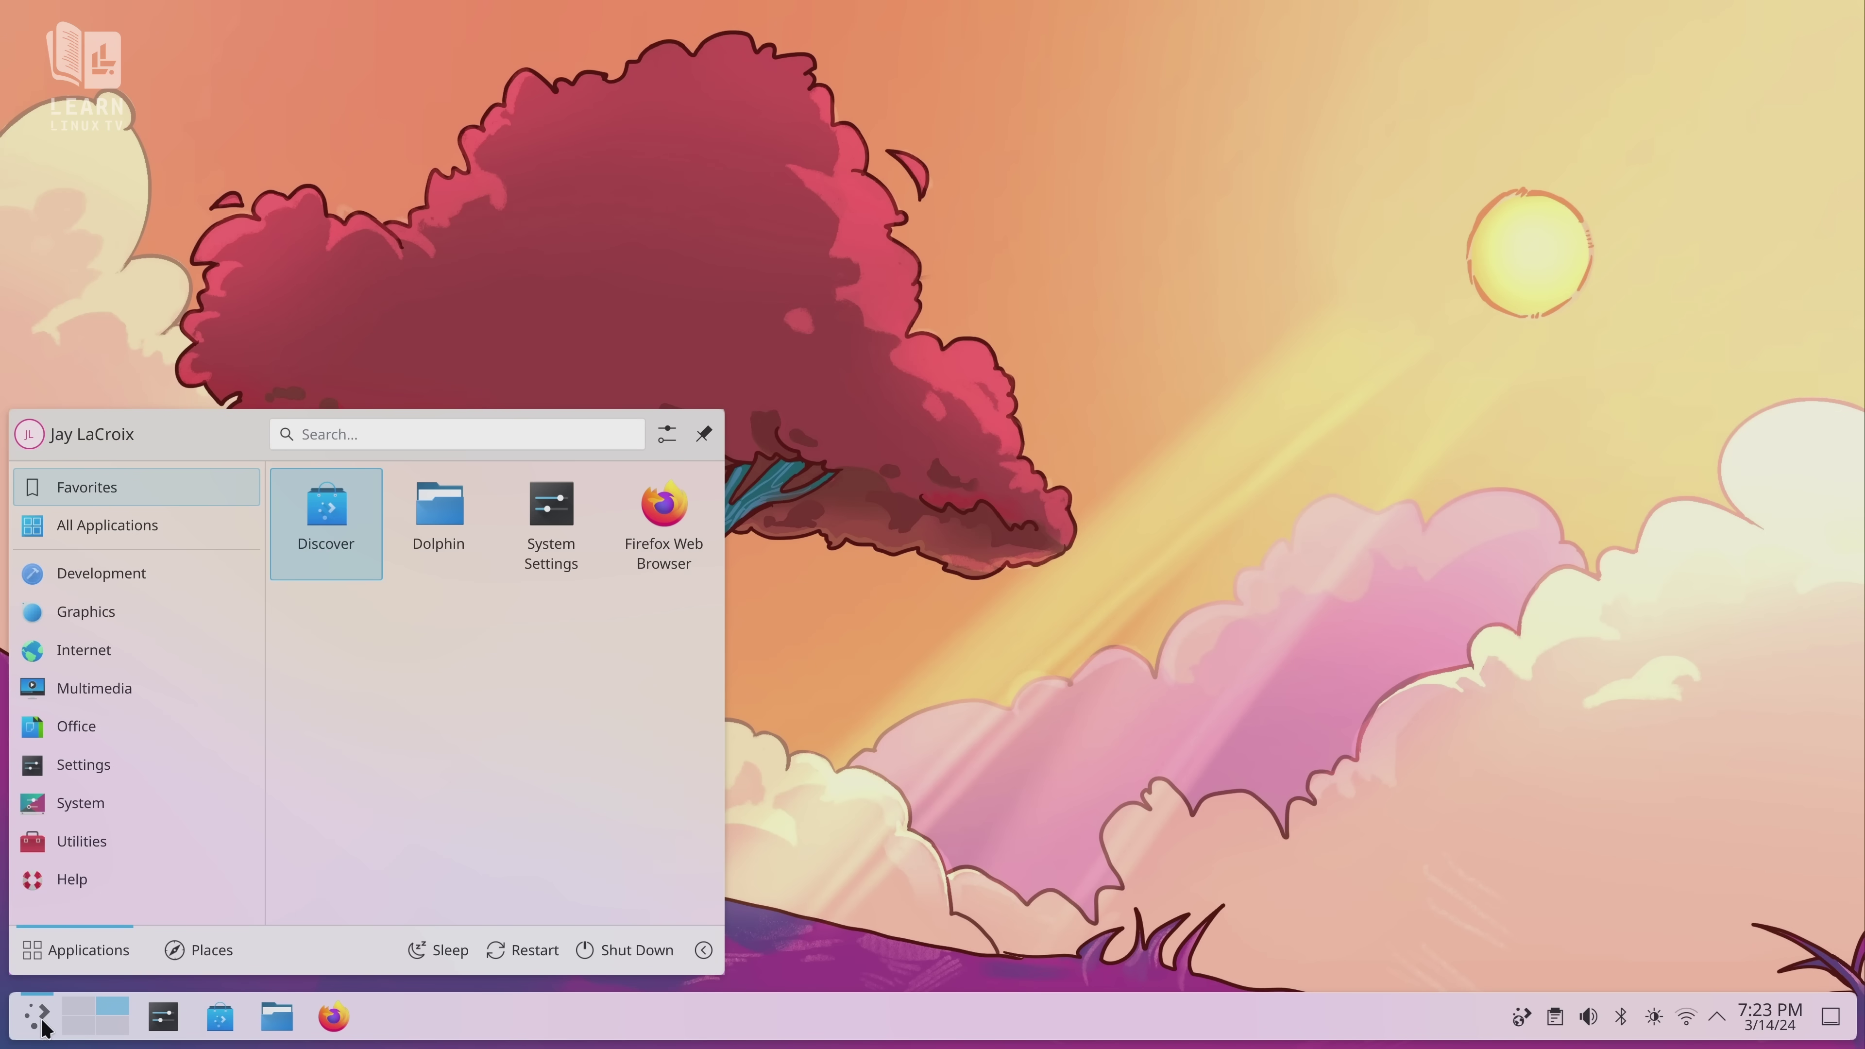
mouse_move(96, 512)
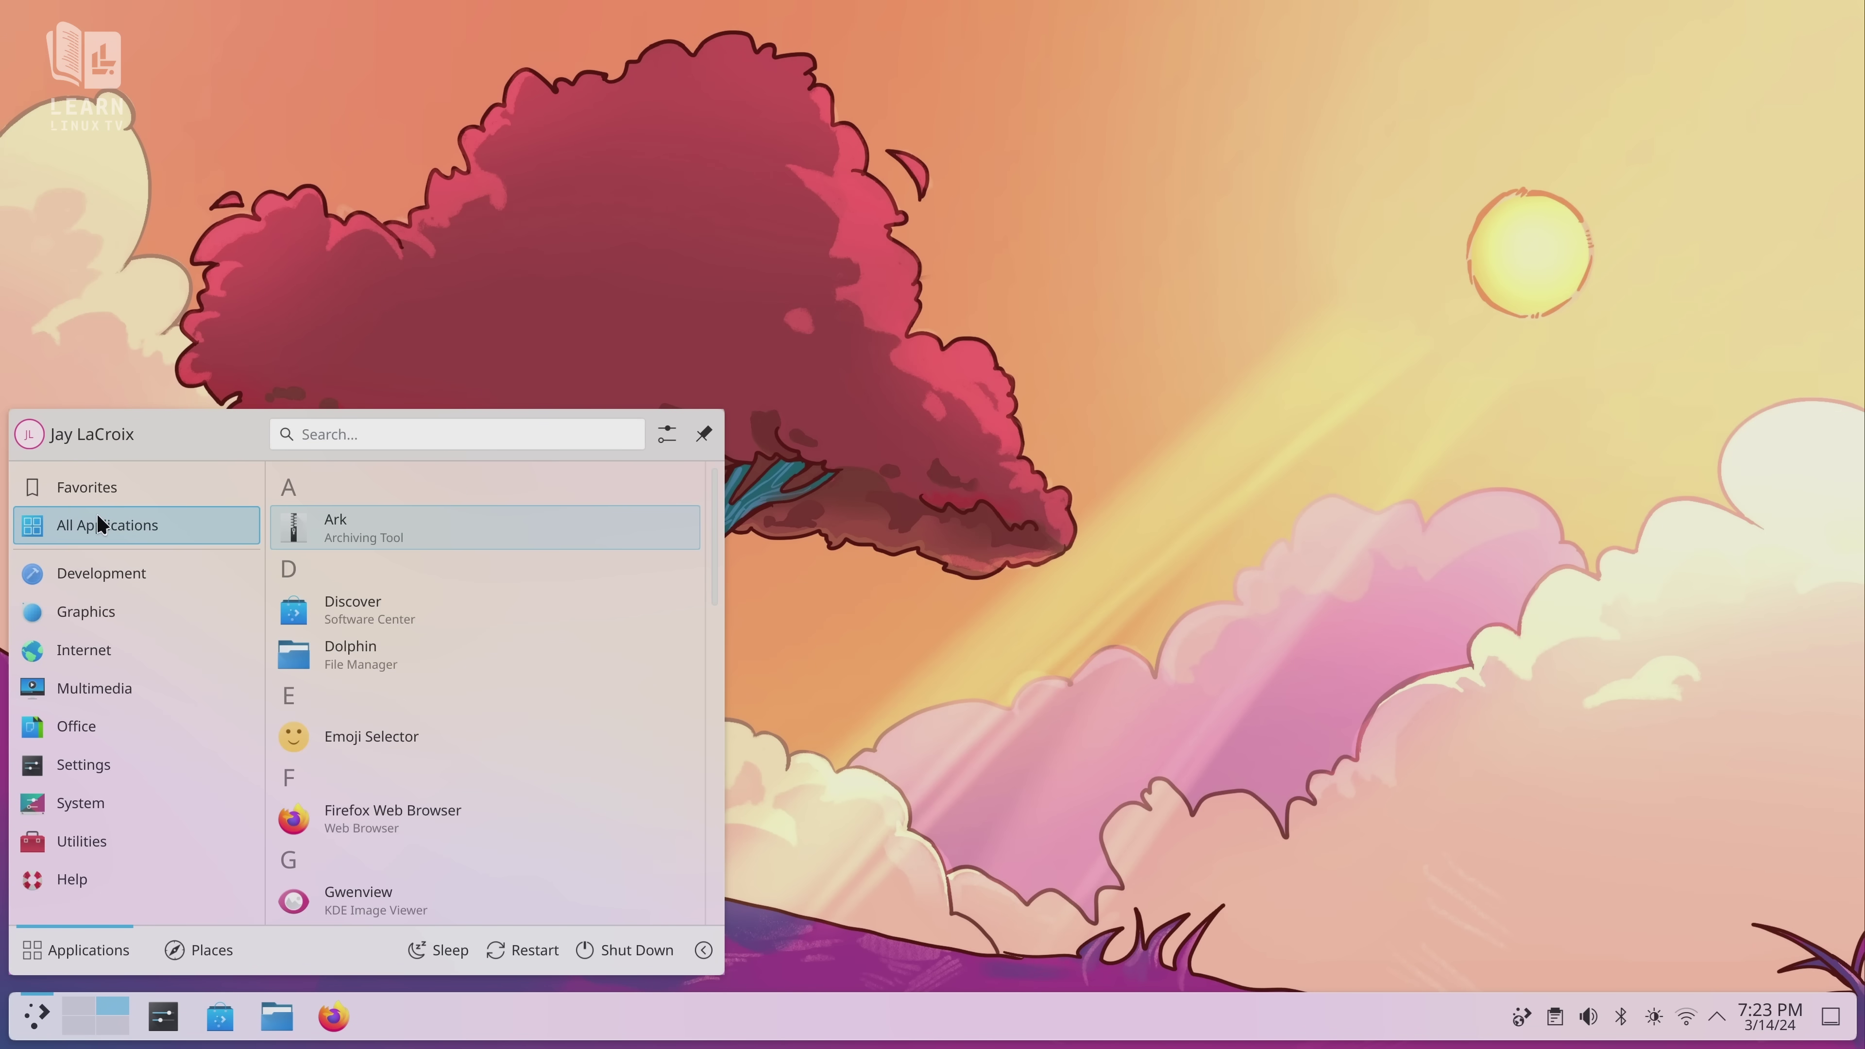
scroll(502, 608, "down", 6)
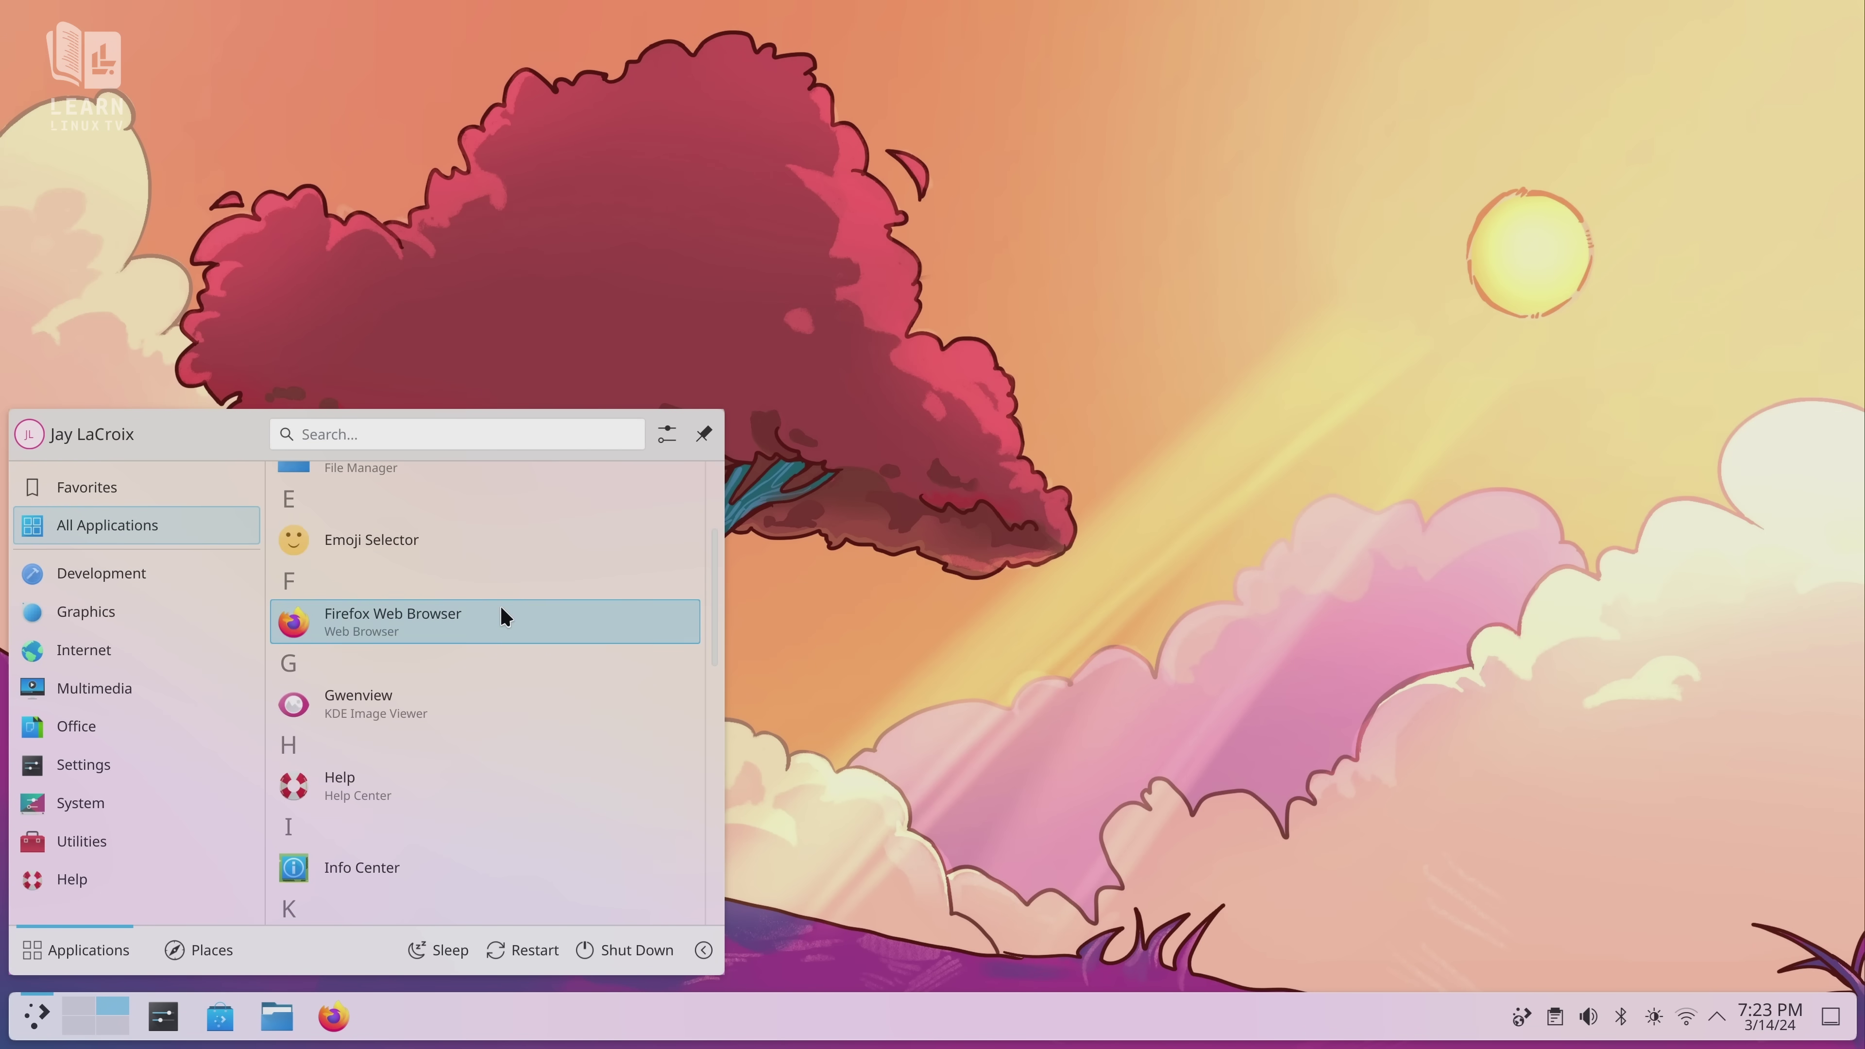
scroll(501, 609, "down", 7)
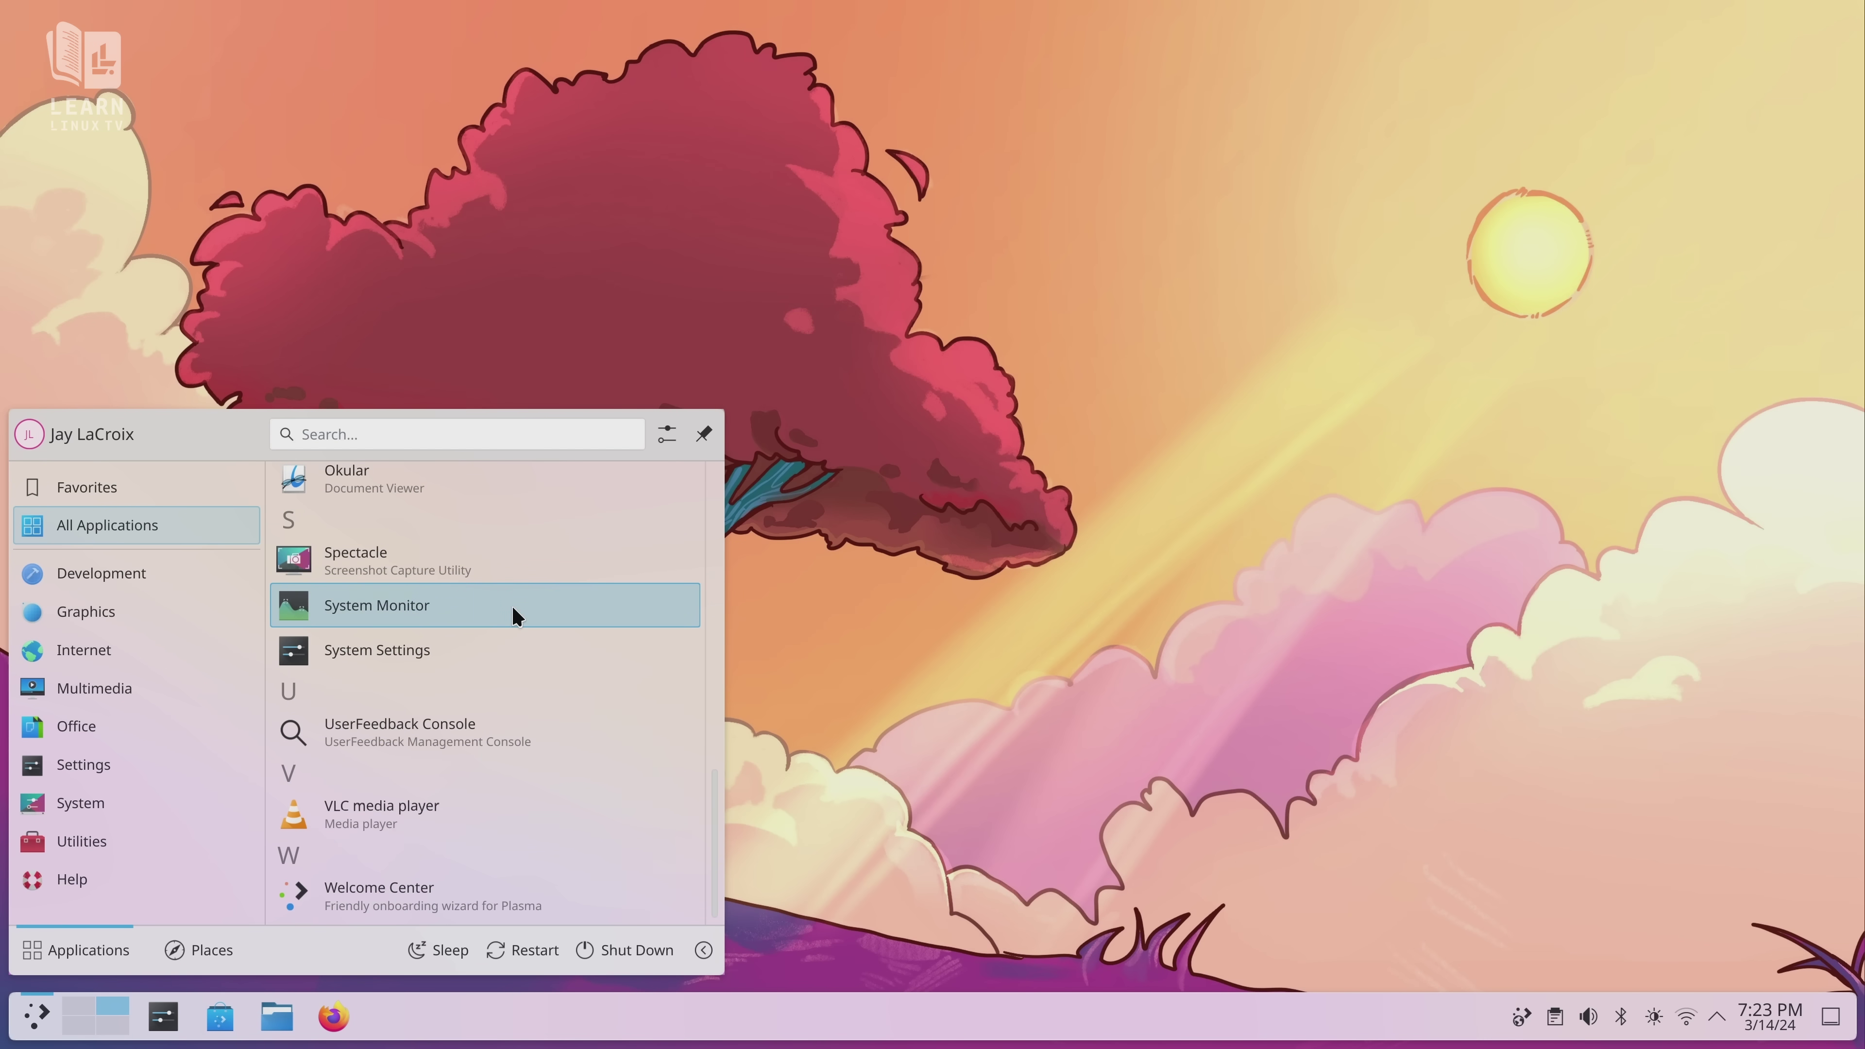
left_click(535, 652)
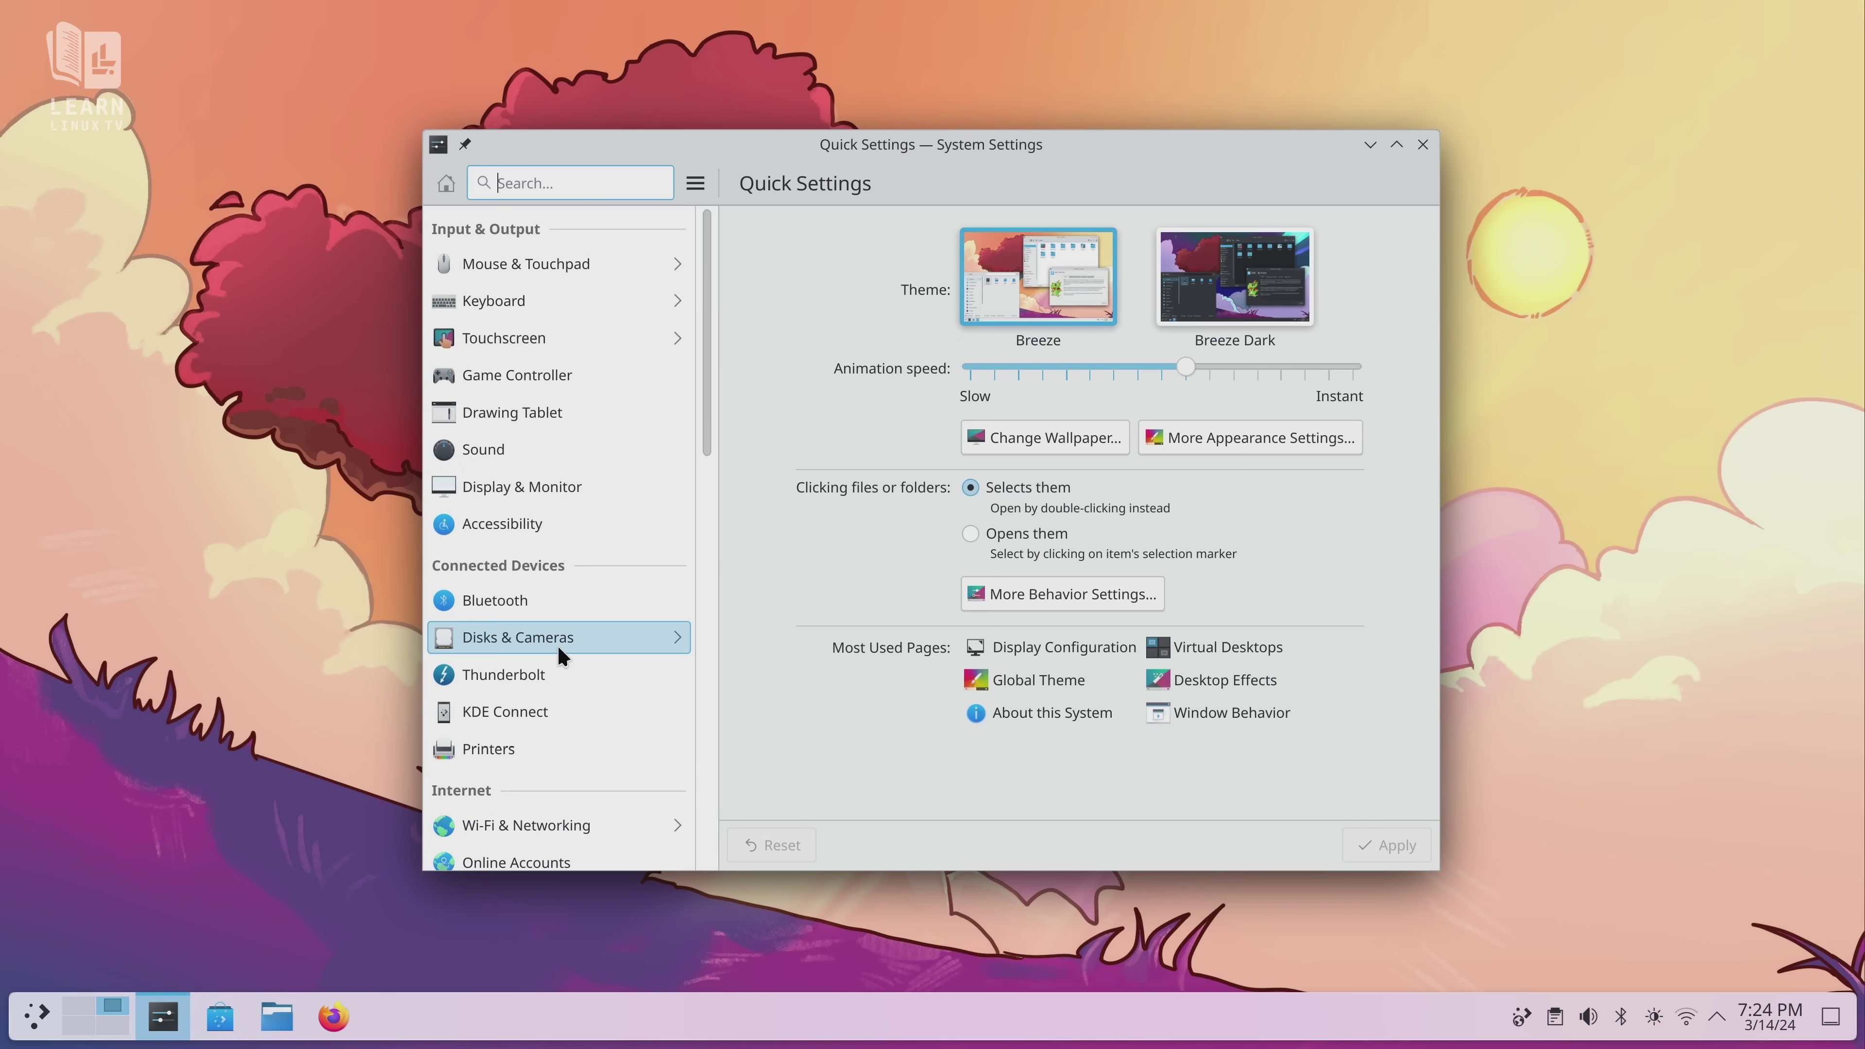
Scroll through the System Settings sidebar categories and the KDE MegaRelease 6 page.
left_click_drag(705, 338, 741, 674)
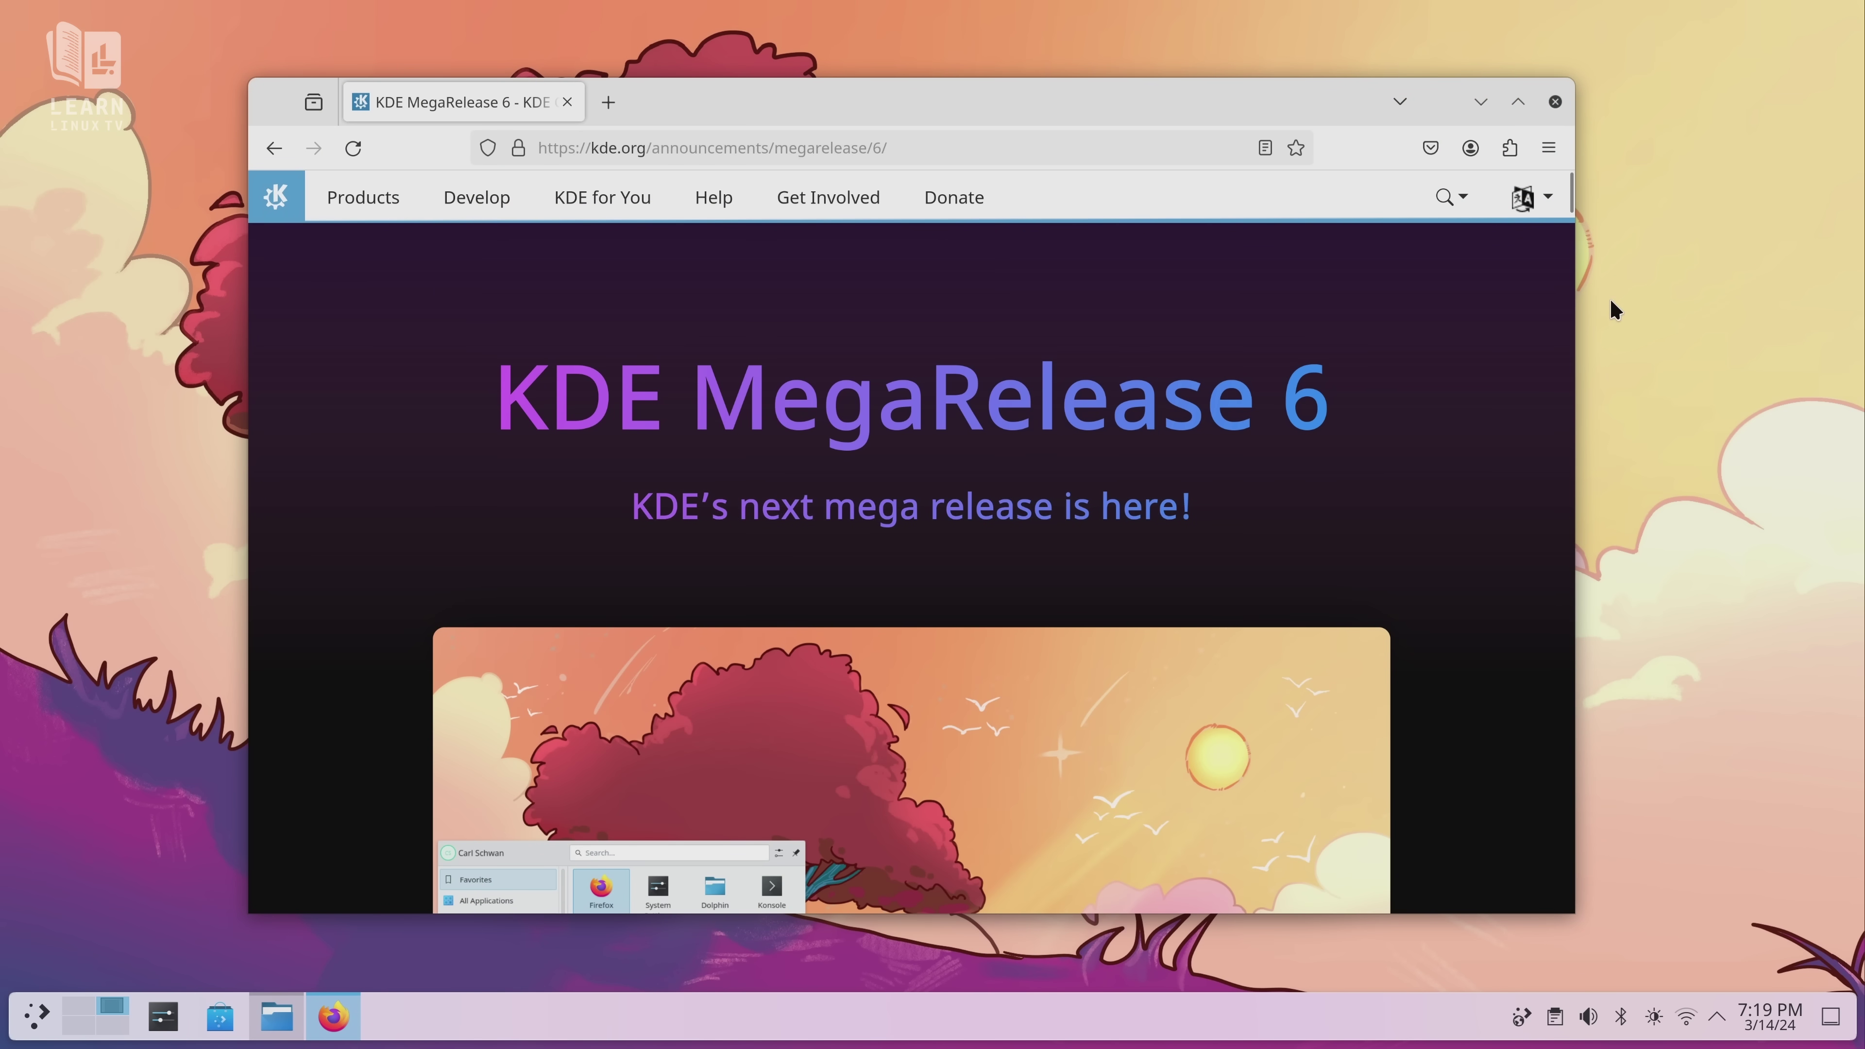
left_click_drag(1584, 179, 1582, 198)
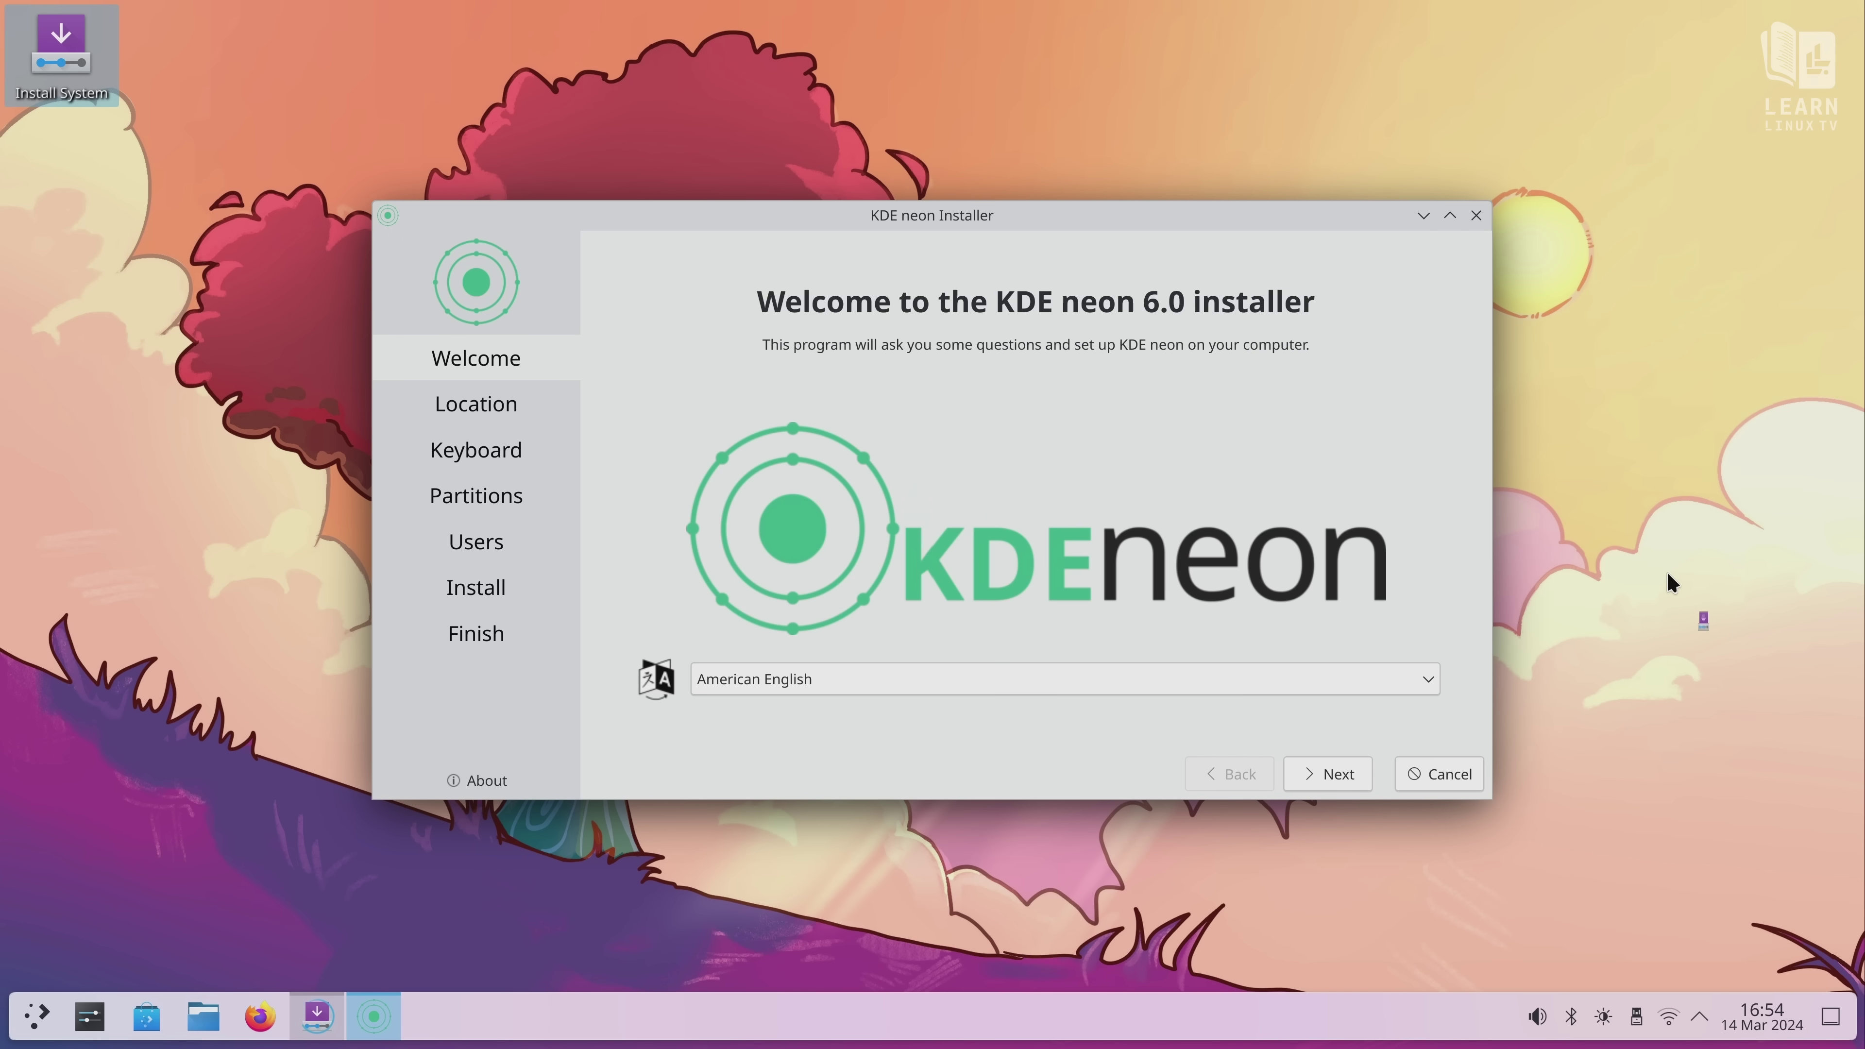
Accept the default Welcome, Location and Keyboard settings in the installer.
left_click(1351, 767)
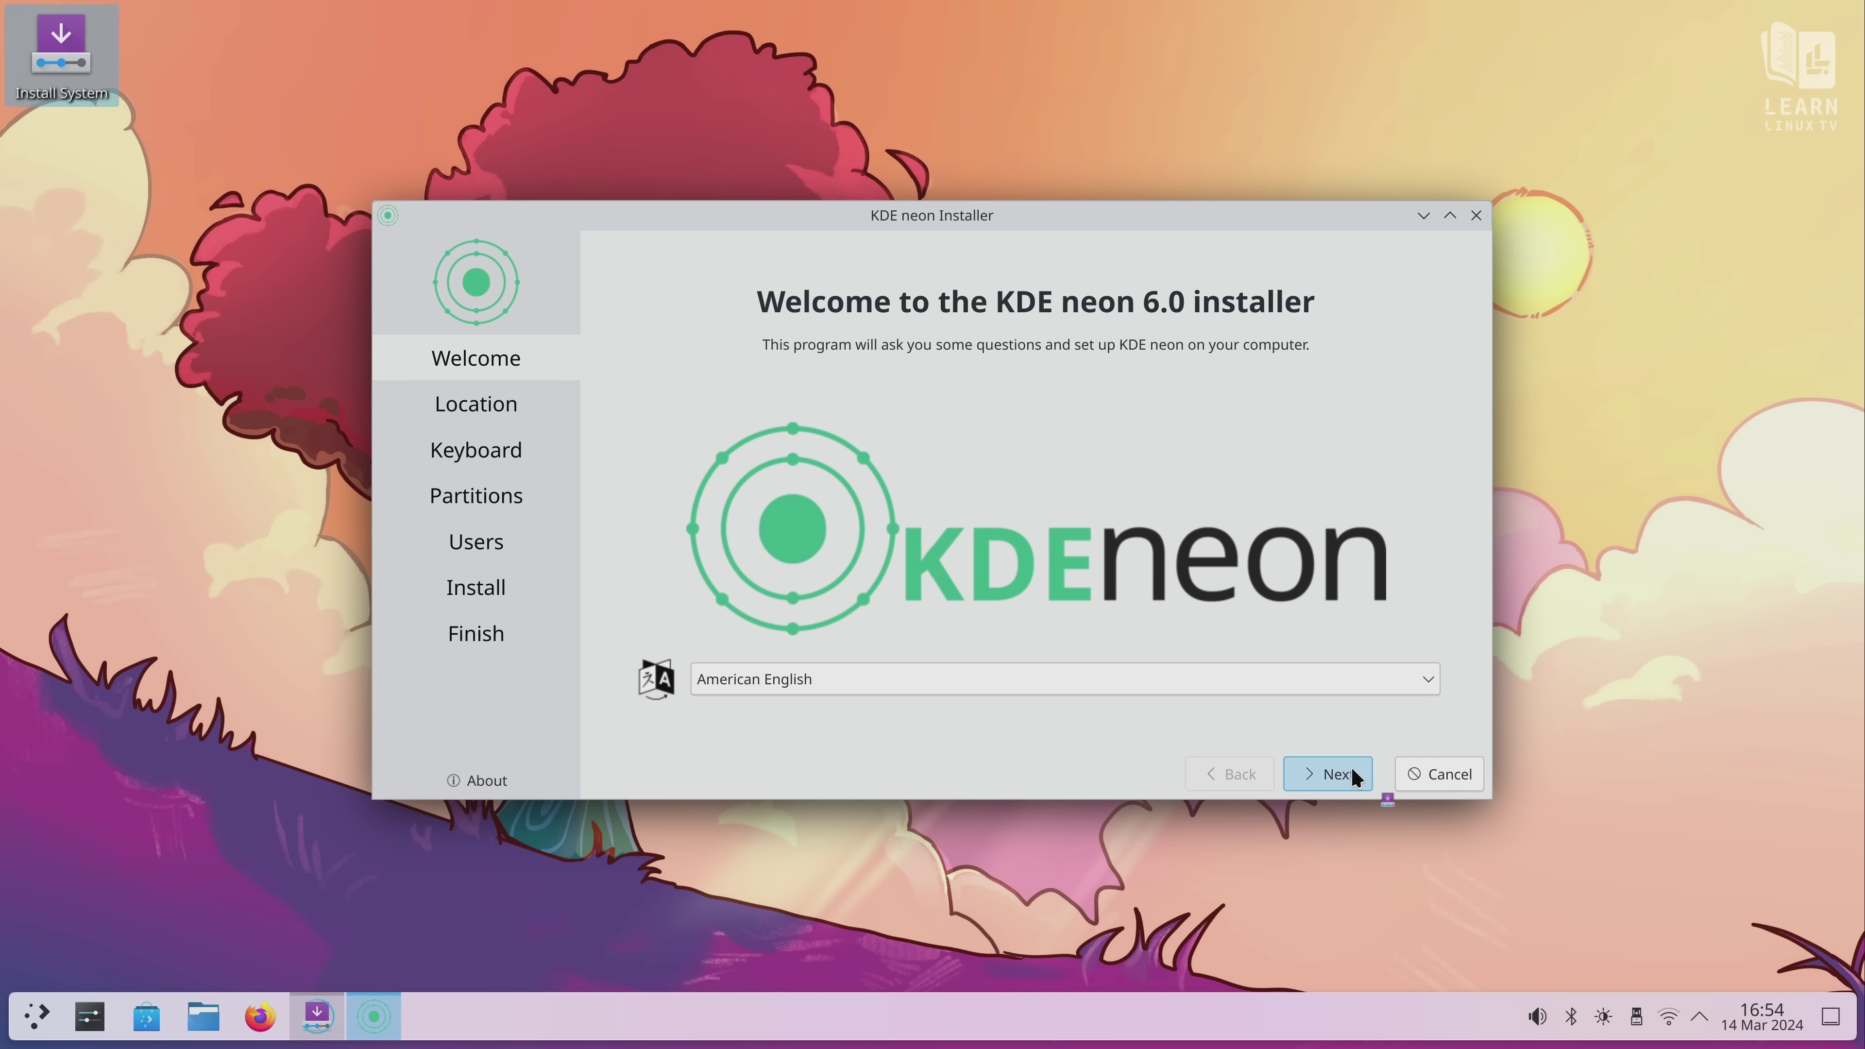
left_click(1351, 767)
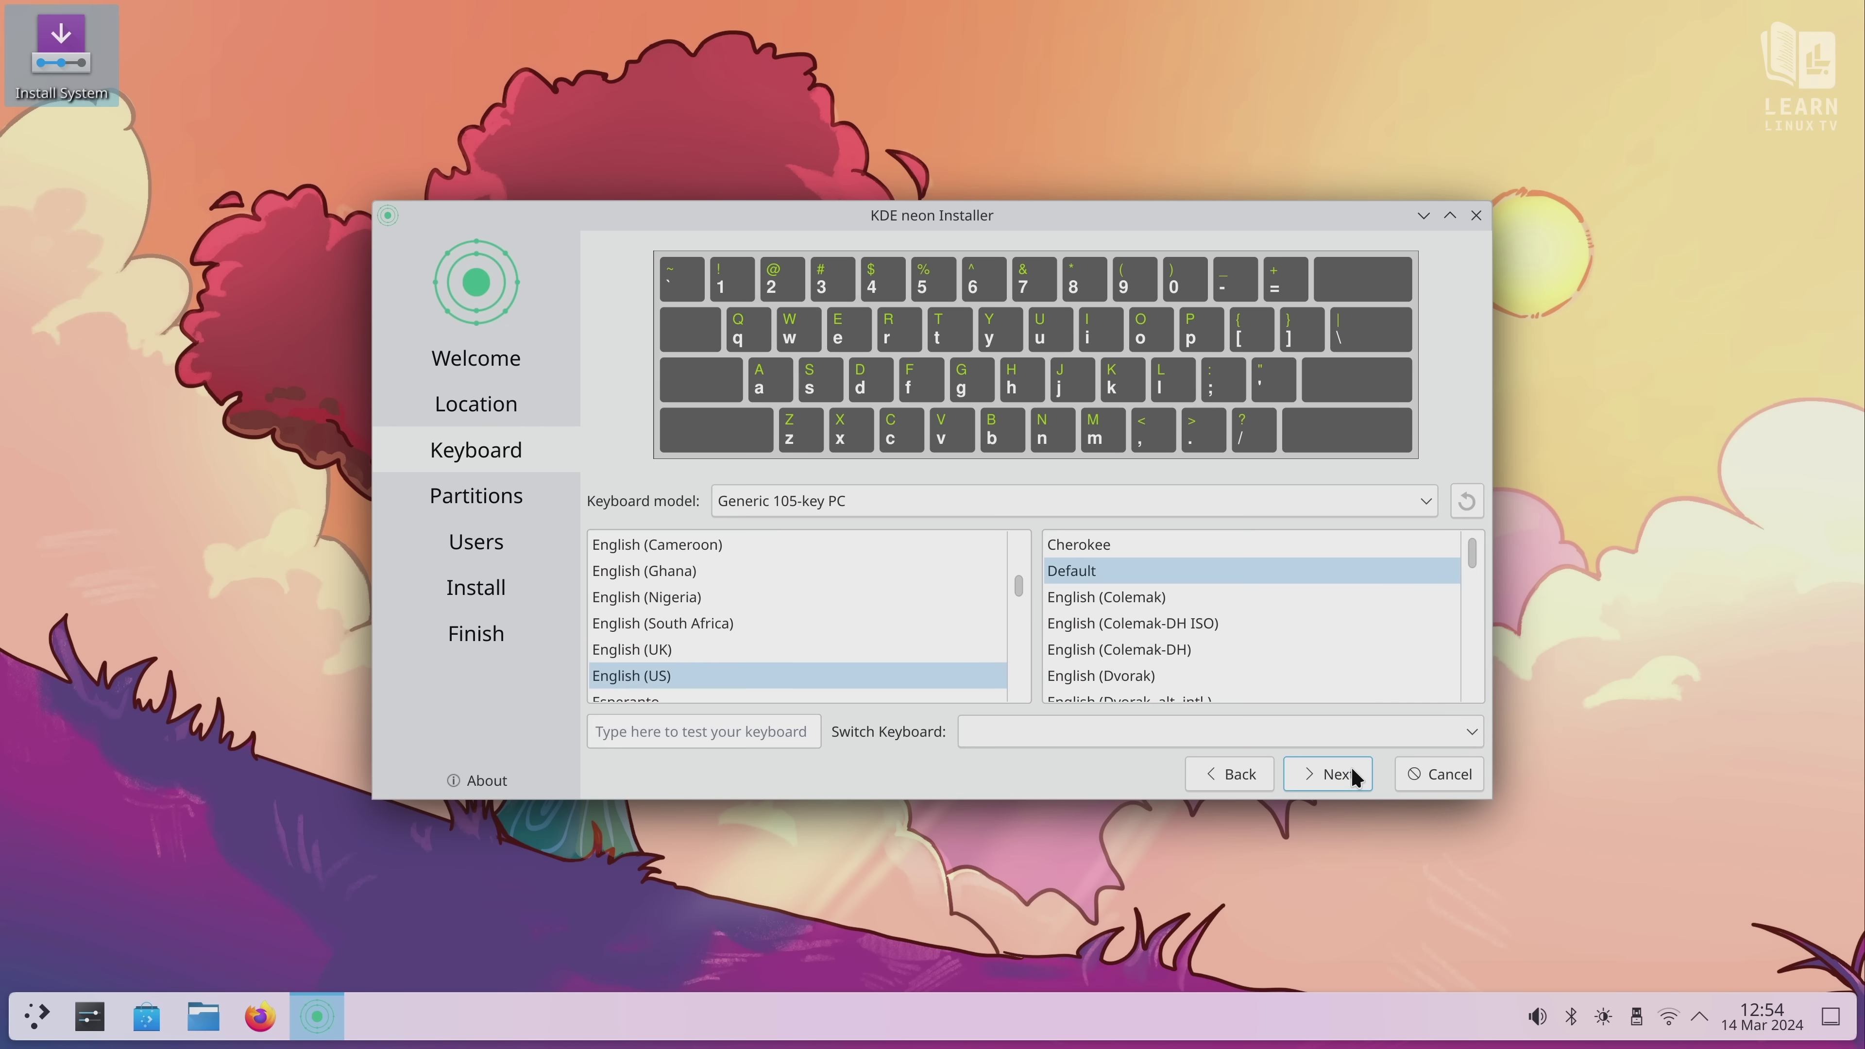
left_click(1351, 767)
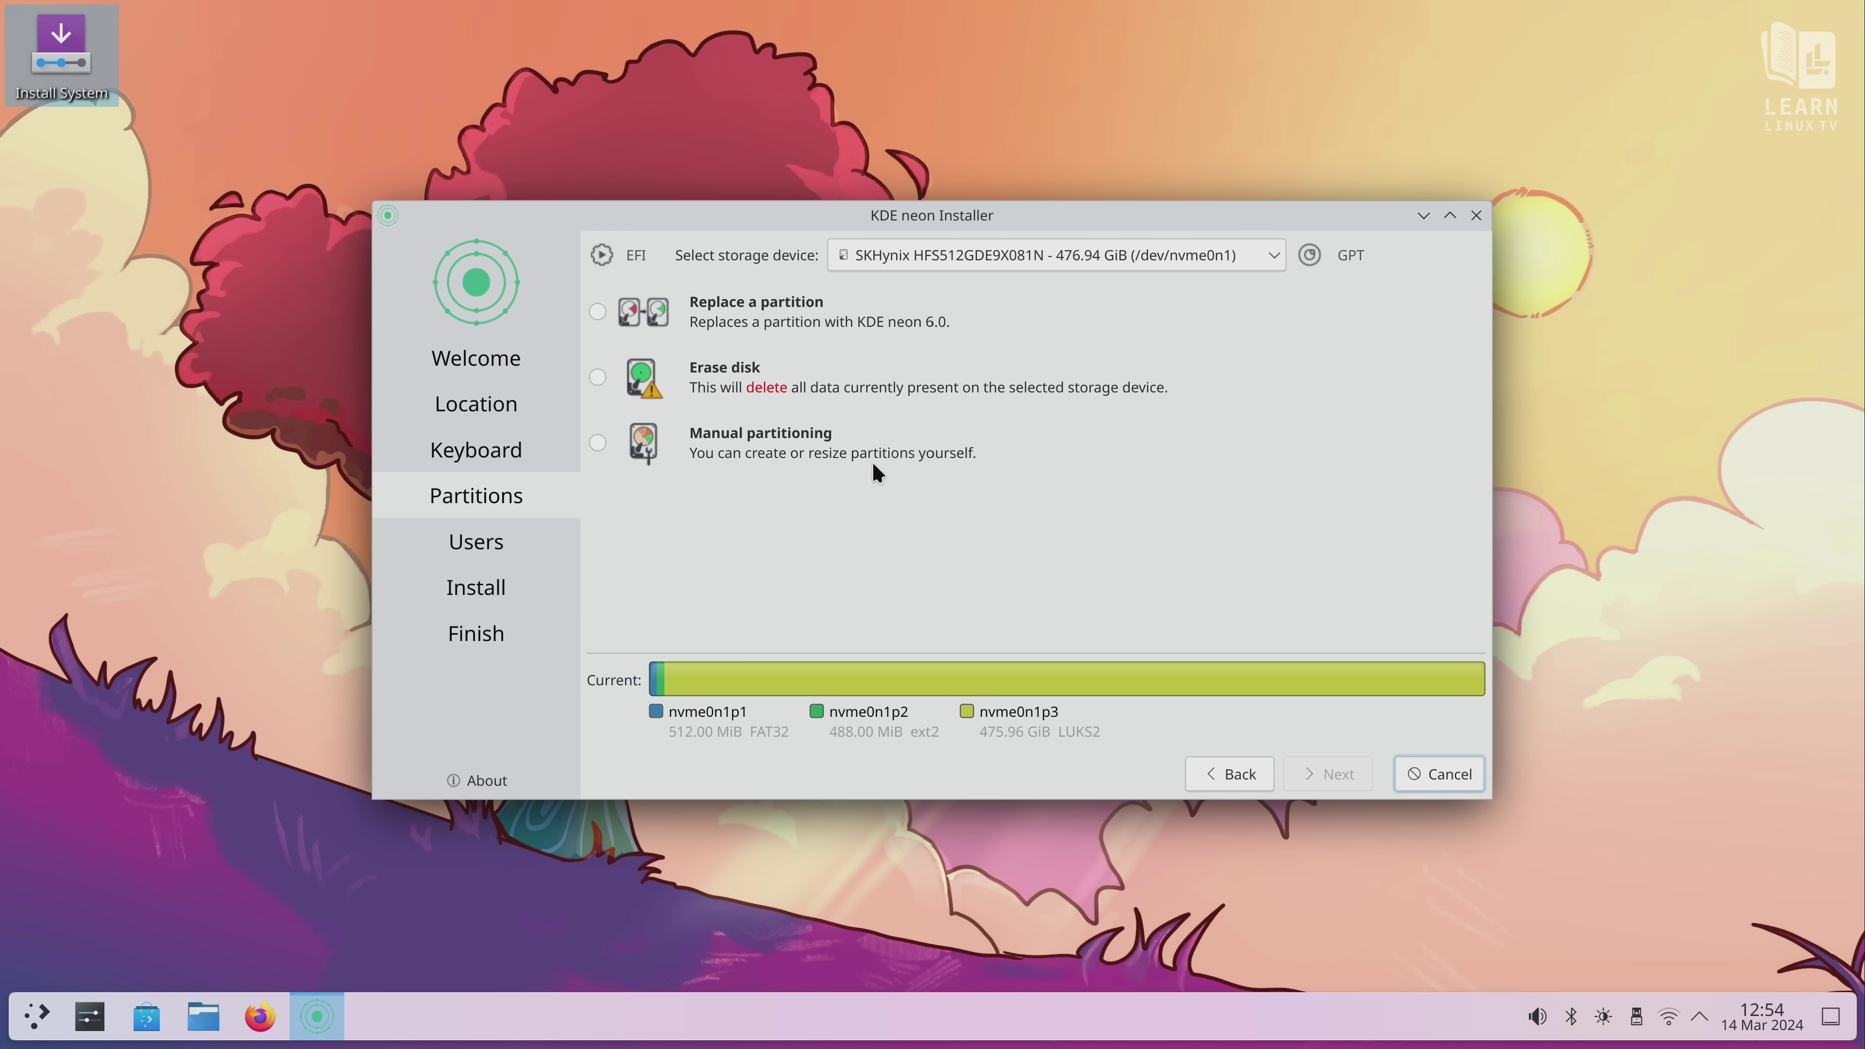
Choose Erase disk partitioning and enter the user's full name on the Users page.
left_click(597, 377)
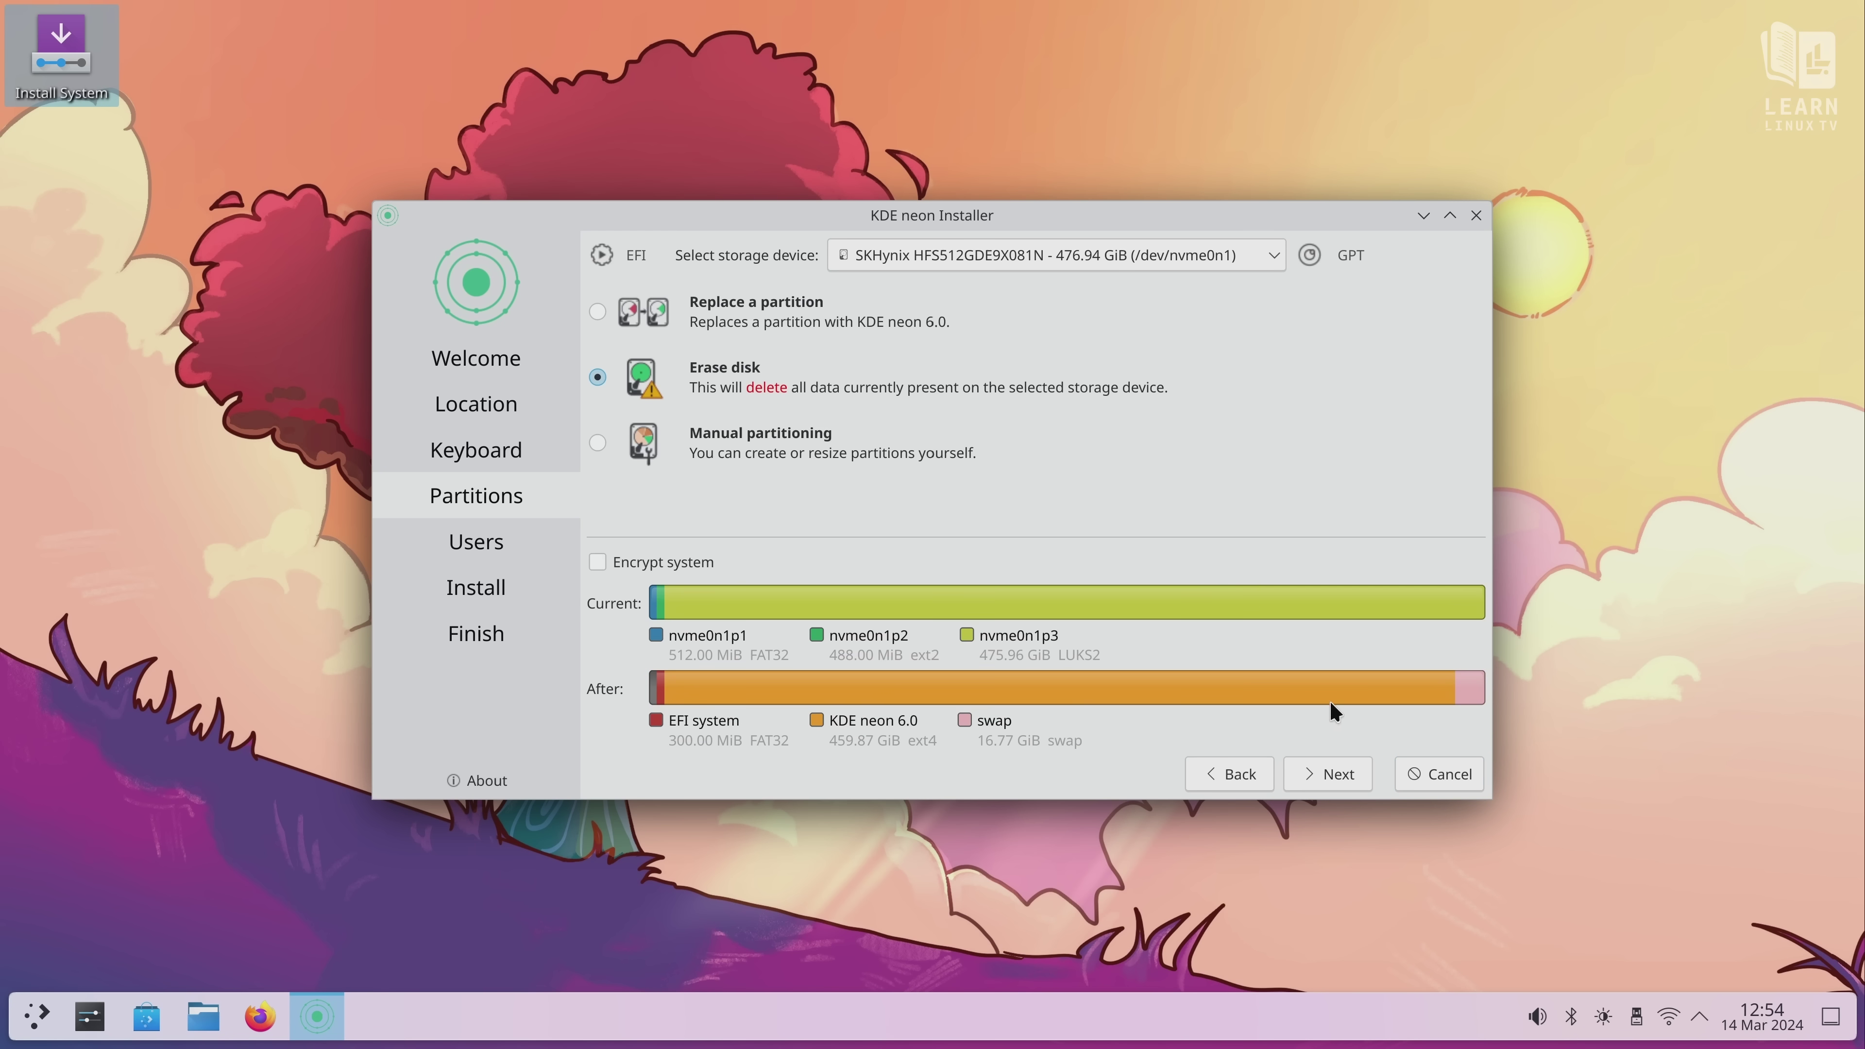
left_click(1327, 774)
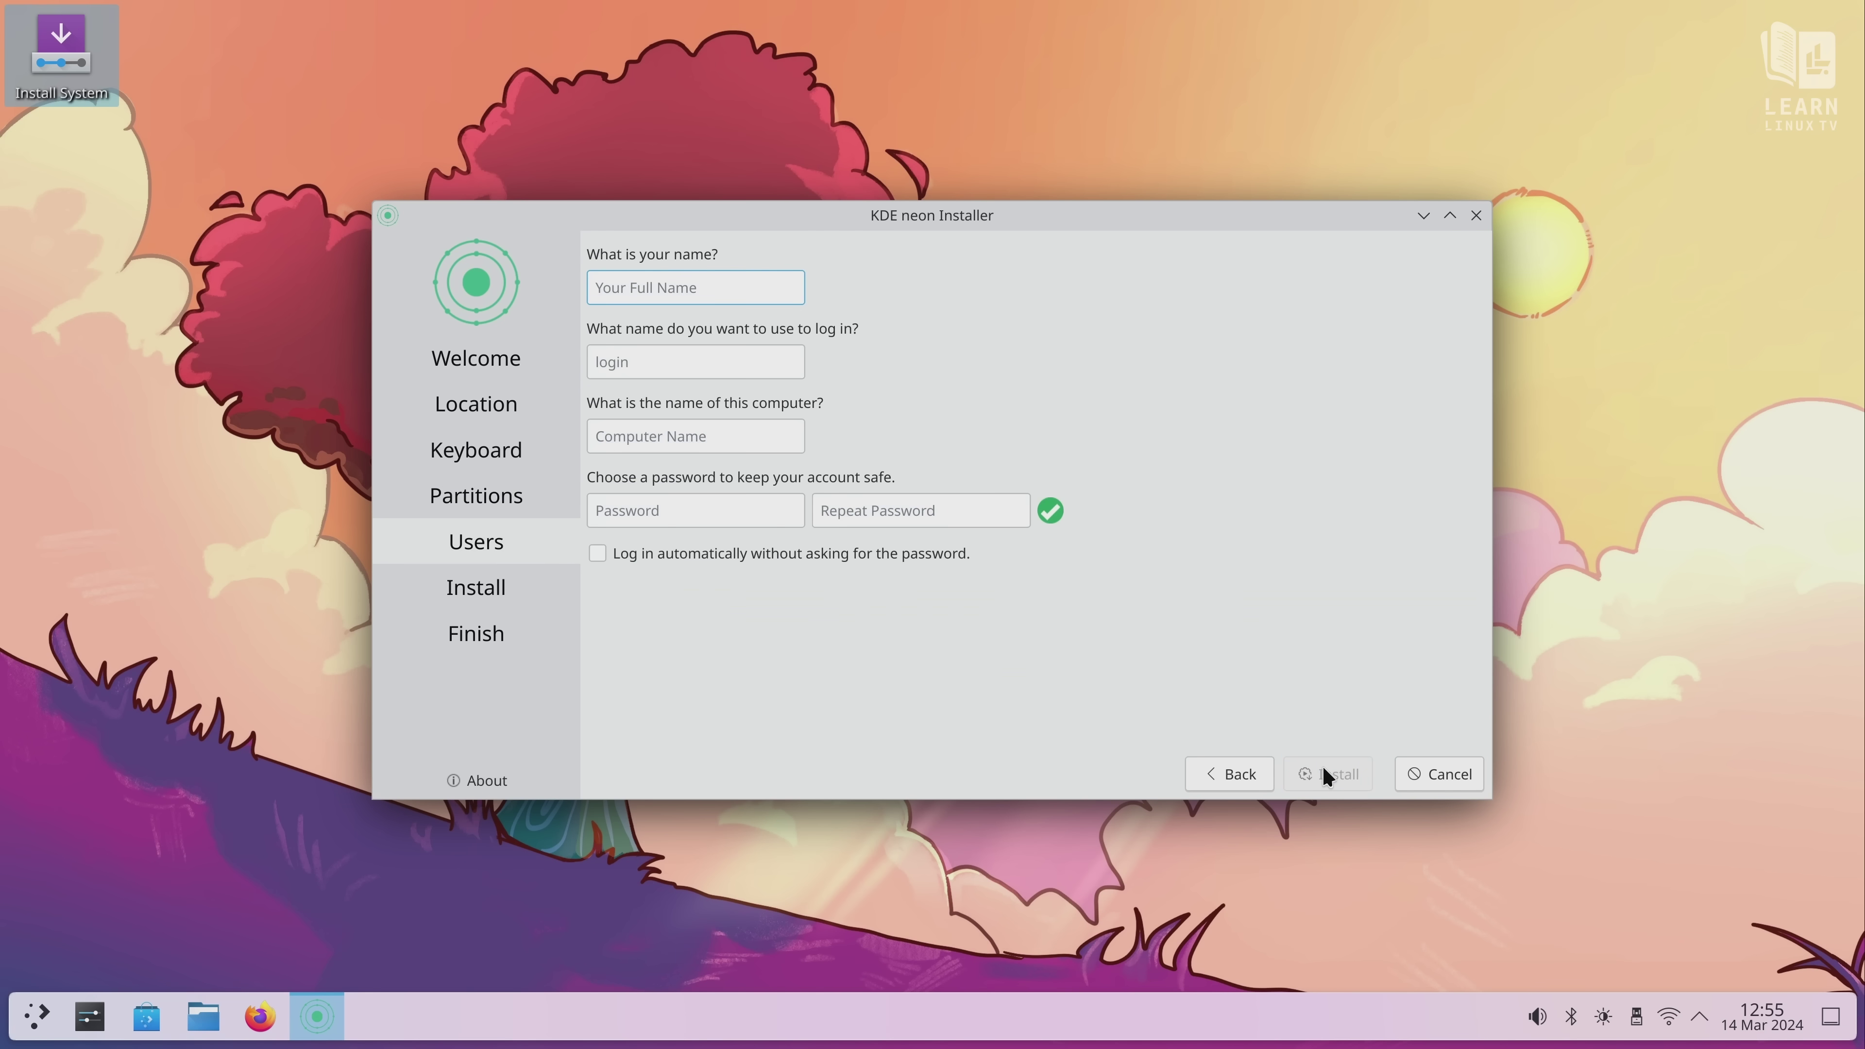
type("Jay La")
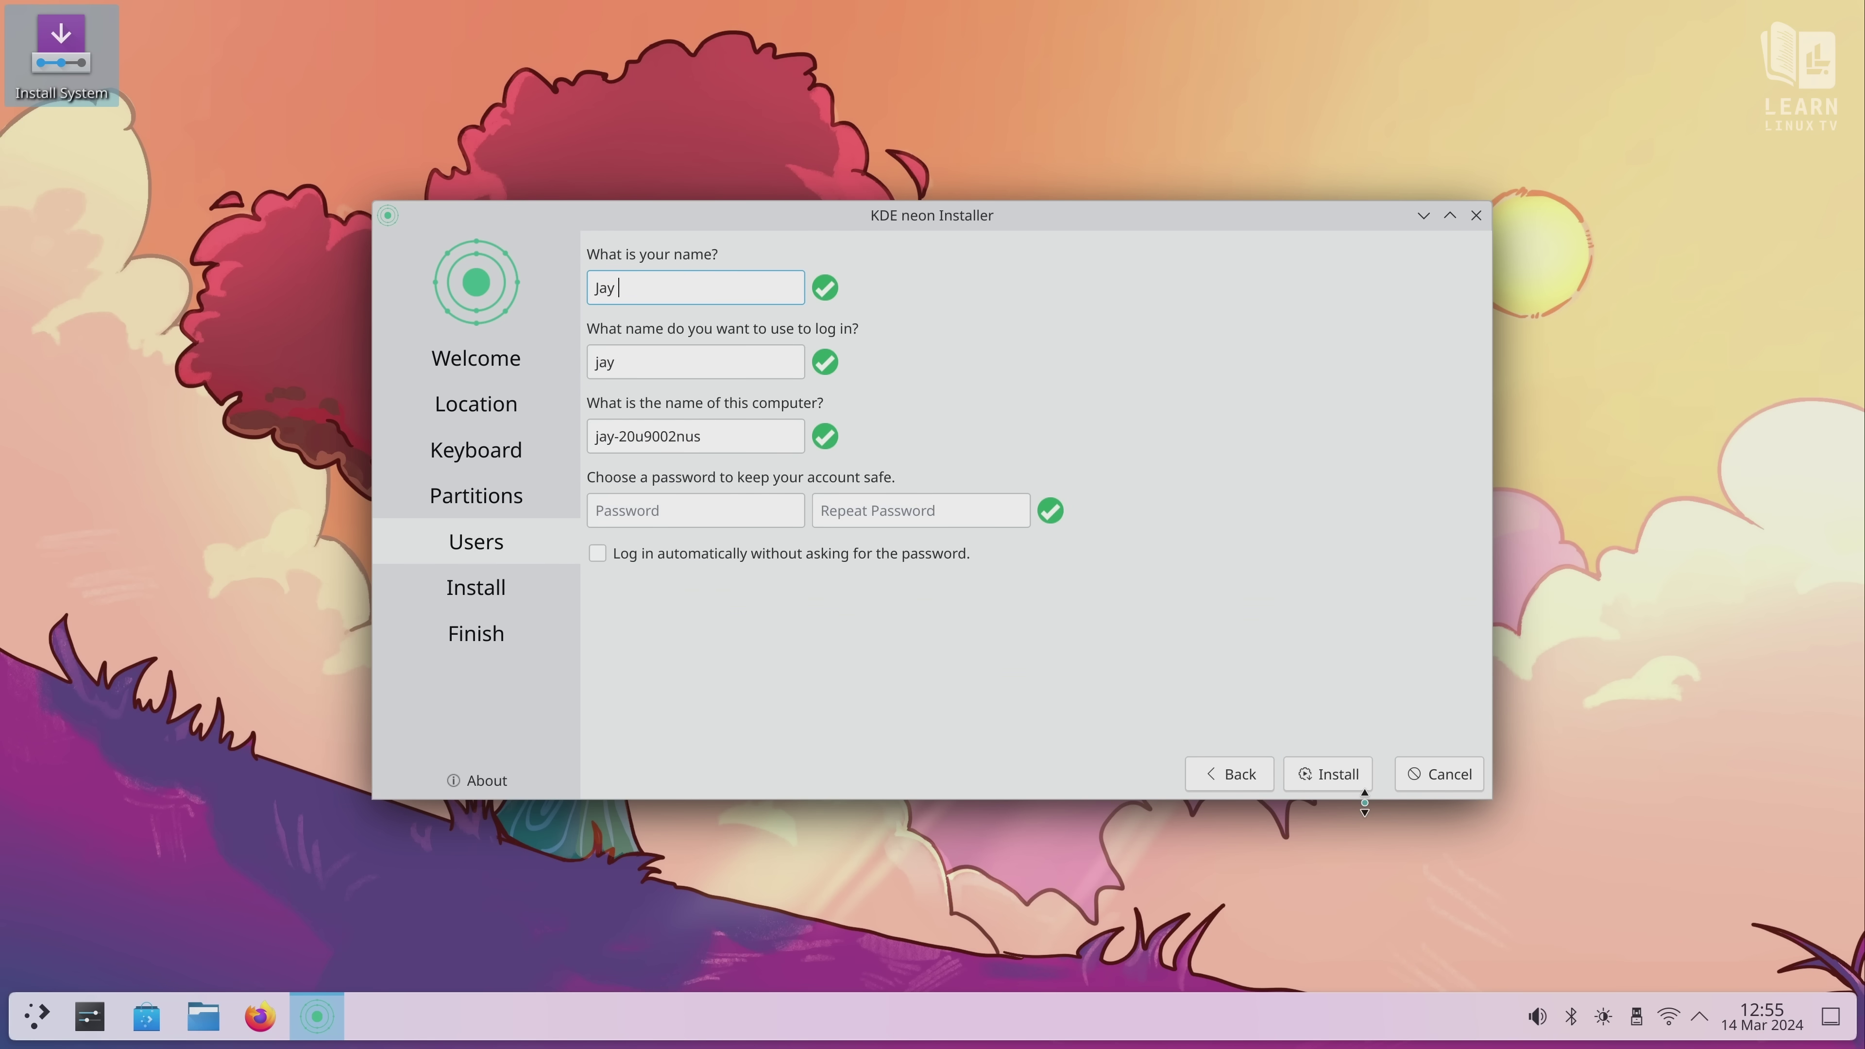
type("C")
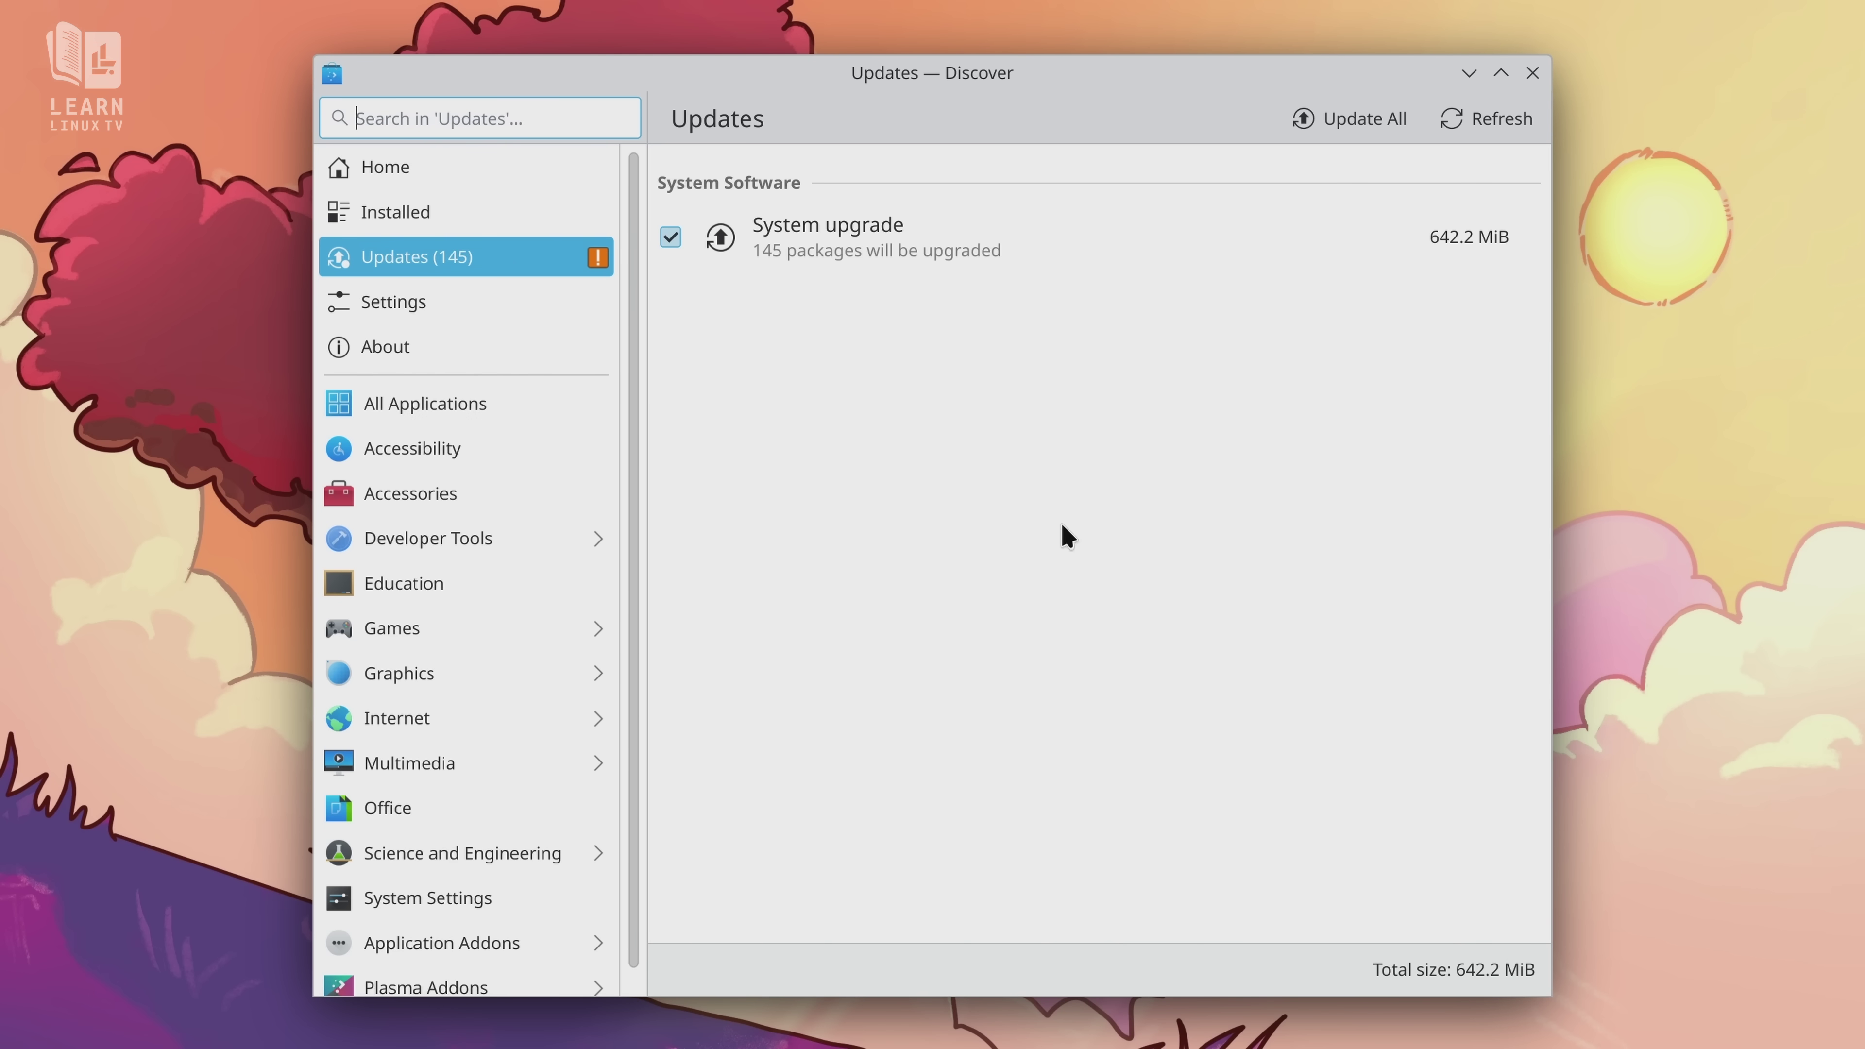
Review the System upgrade's package list in Discover, then start Update All for 145 updates.
left_click(747, 250)
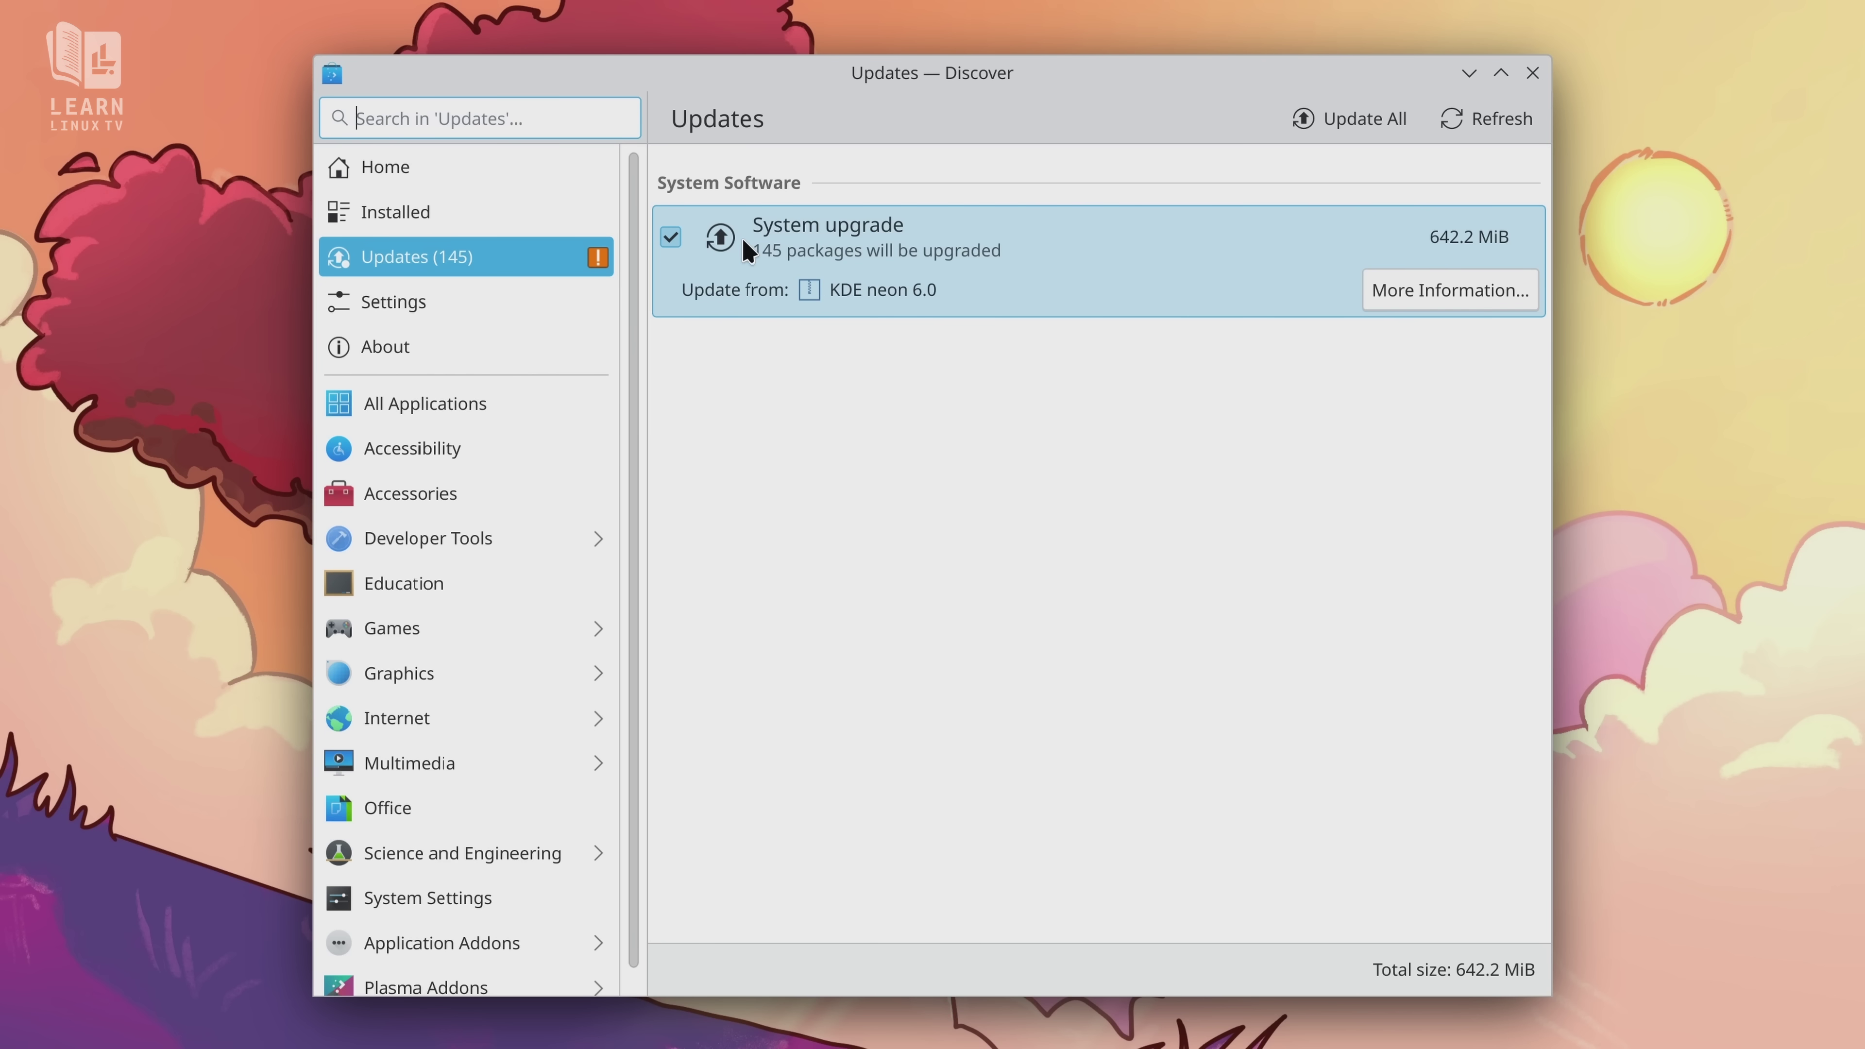
left_click(1376, 288)
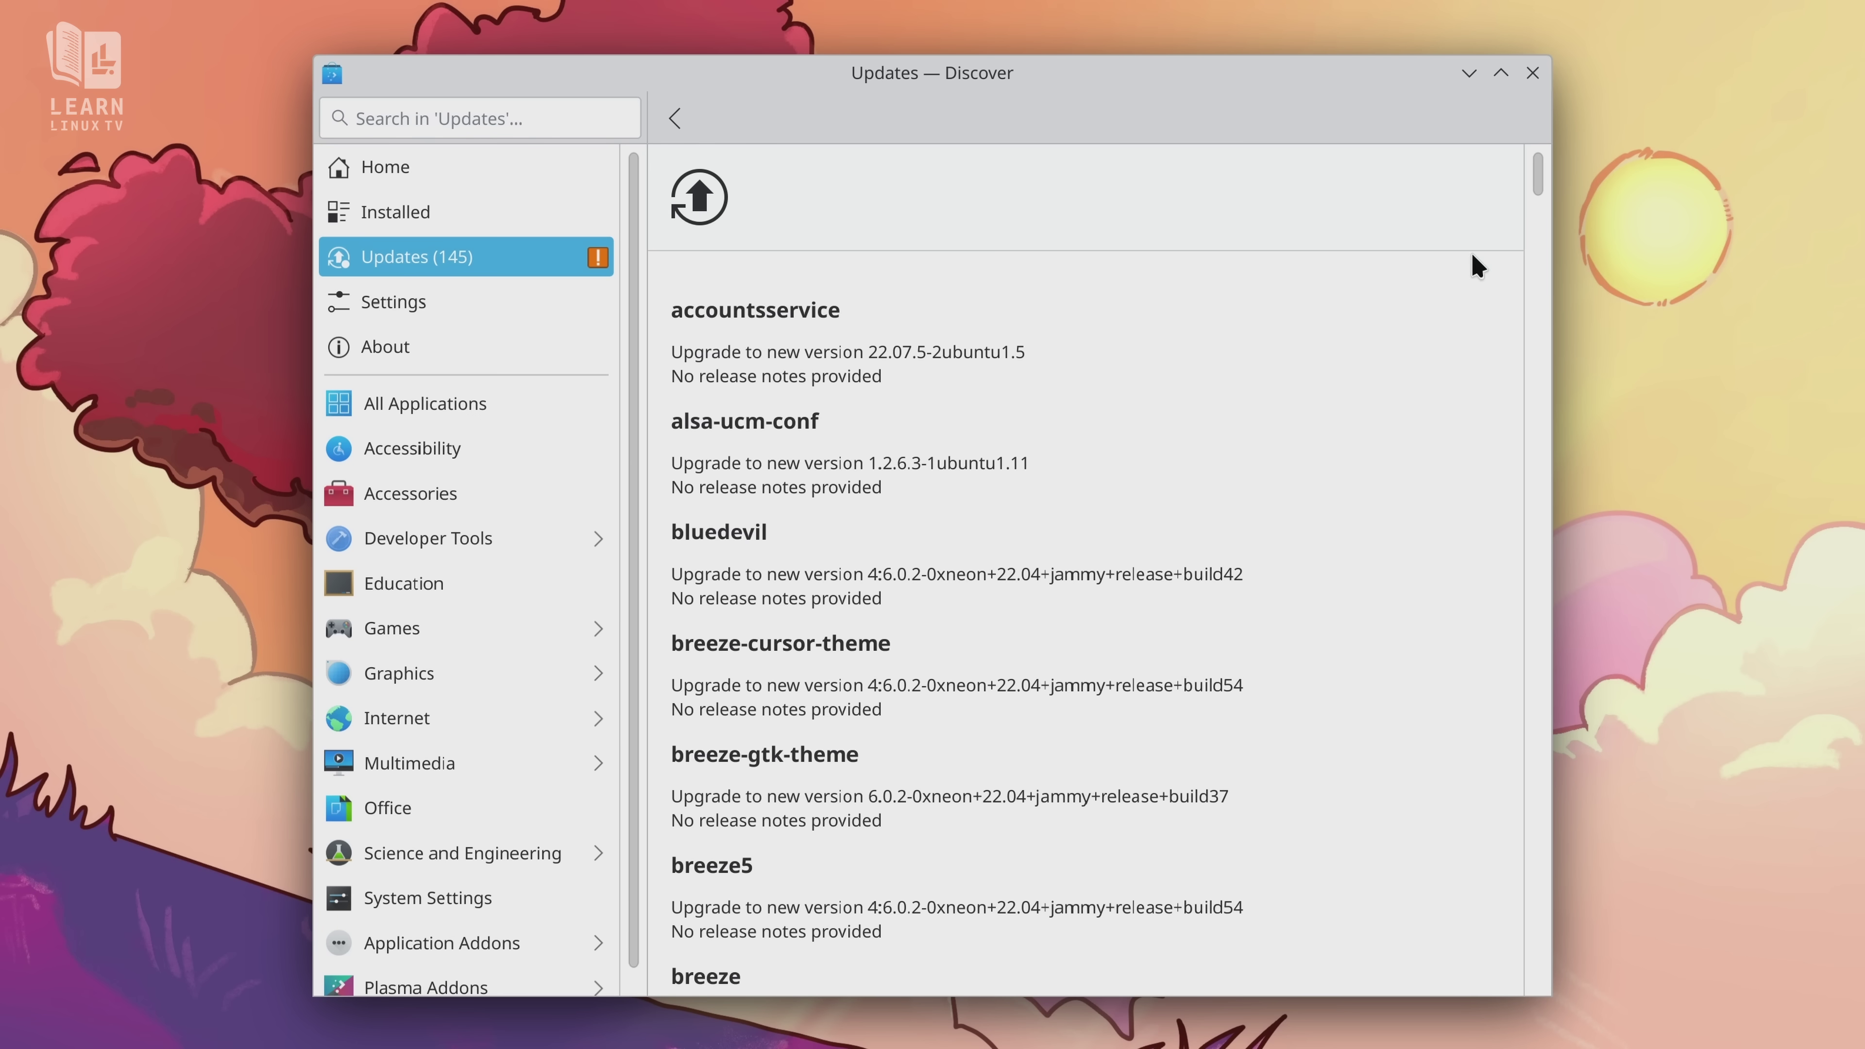
mouse_move(1536, 168)
left_mouse_down()
mouse_move(1539, 239)
mouse_move(1539, 153)
left_mouse_up()
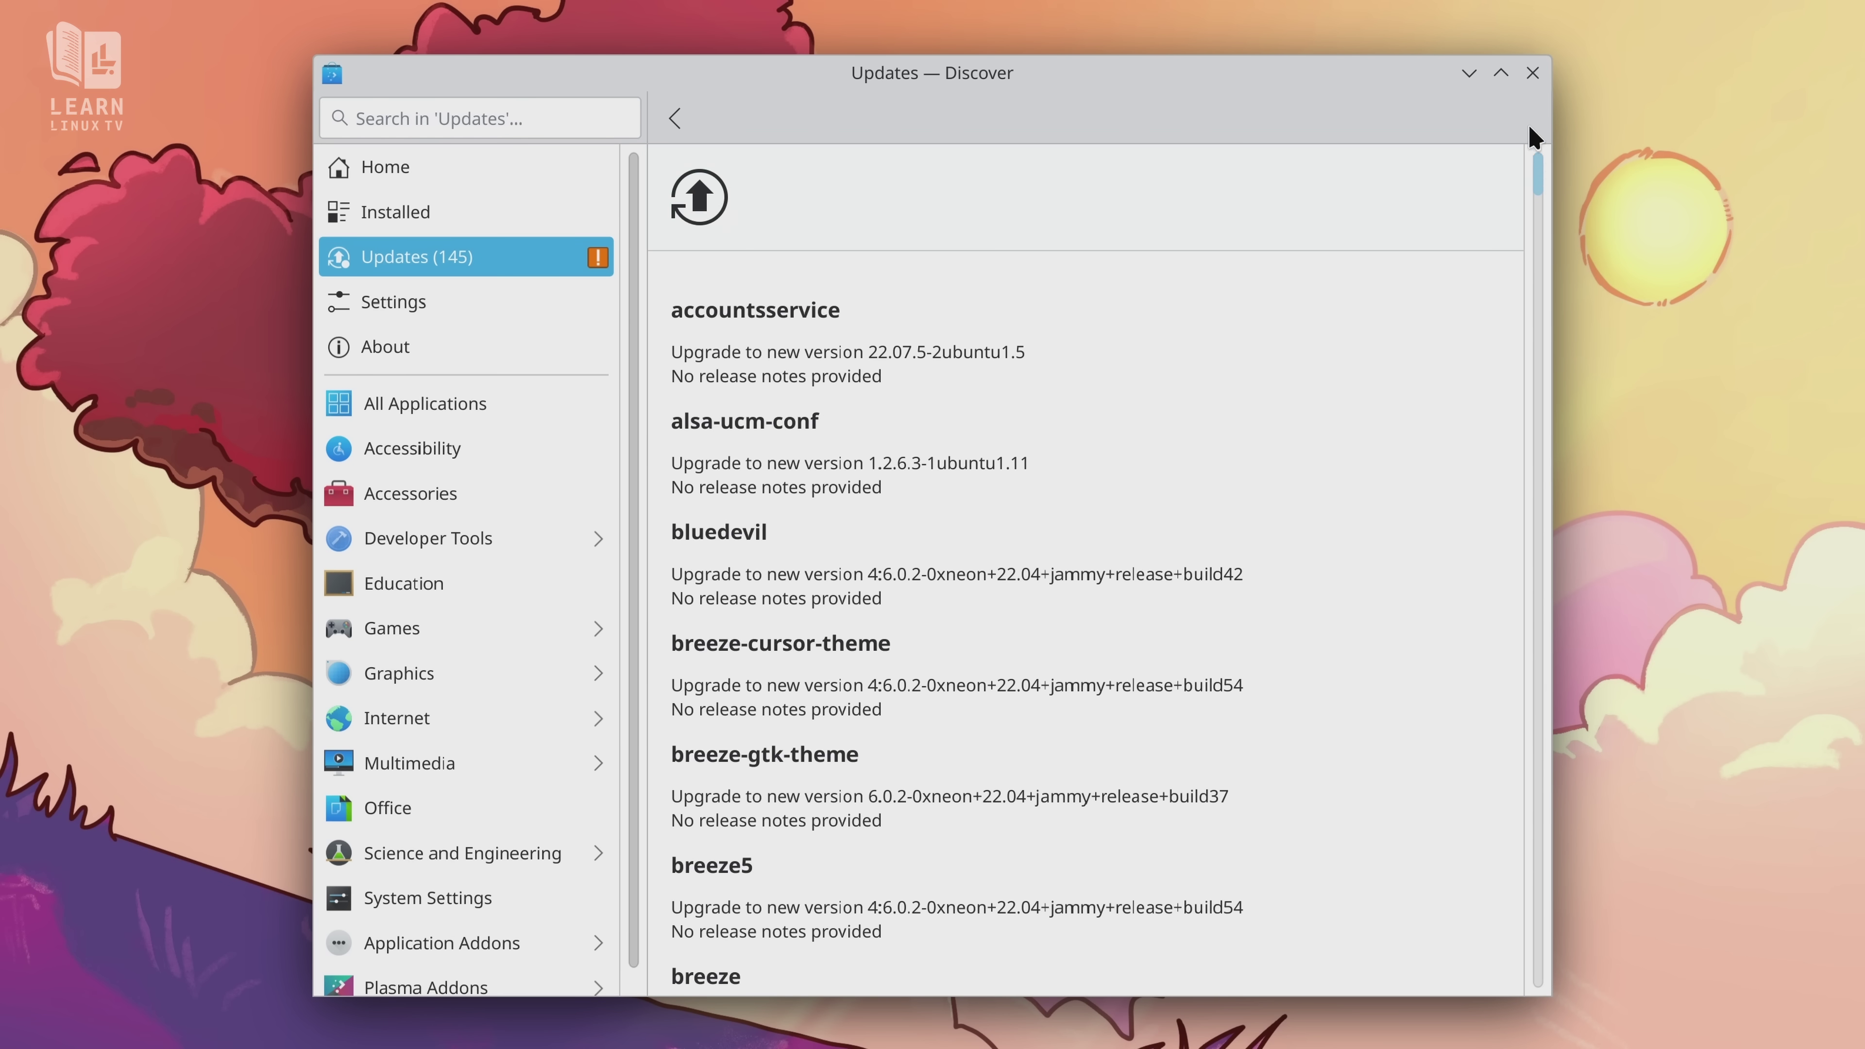
left_click(674, 117)
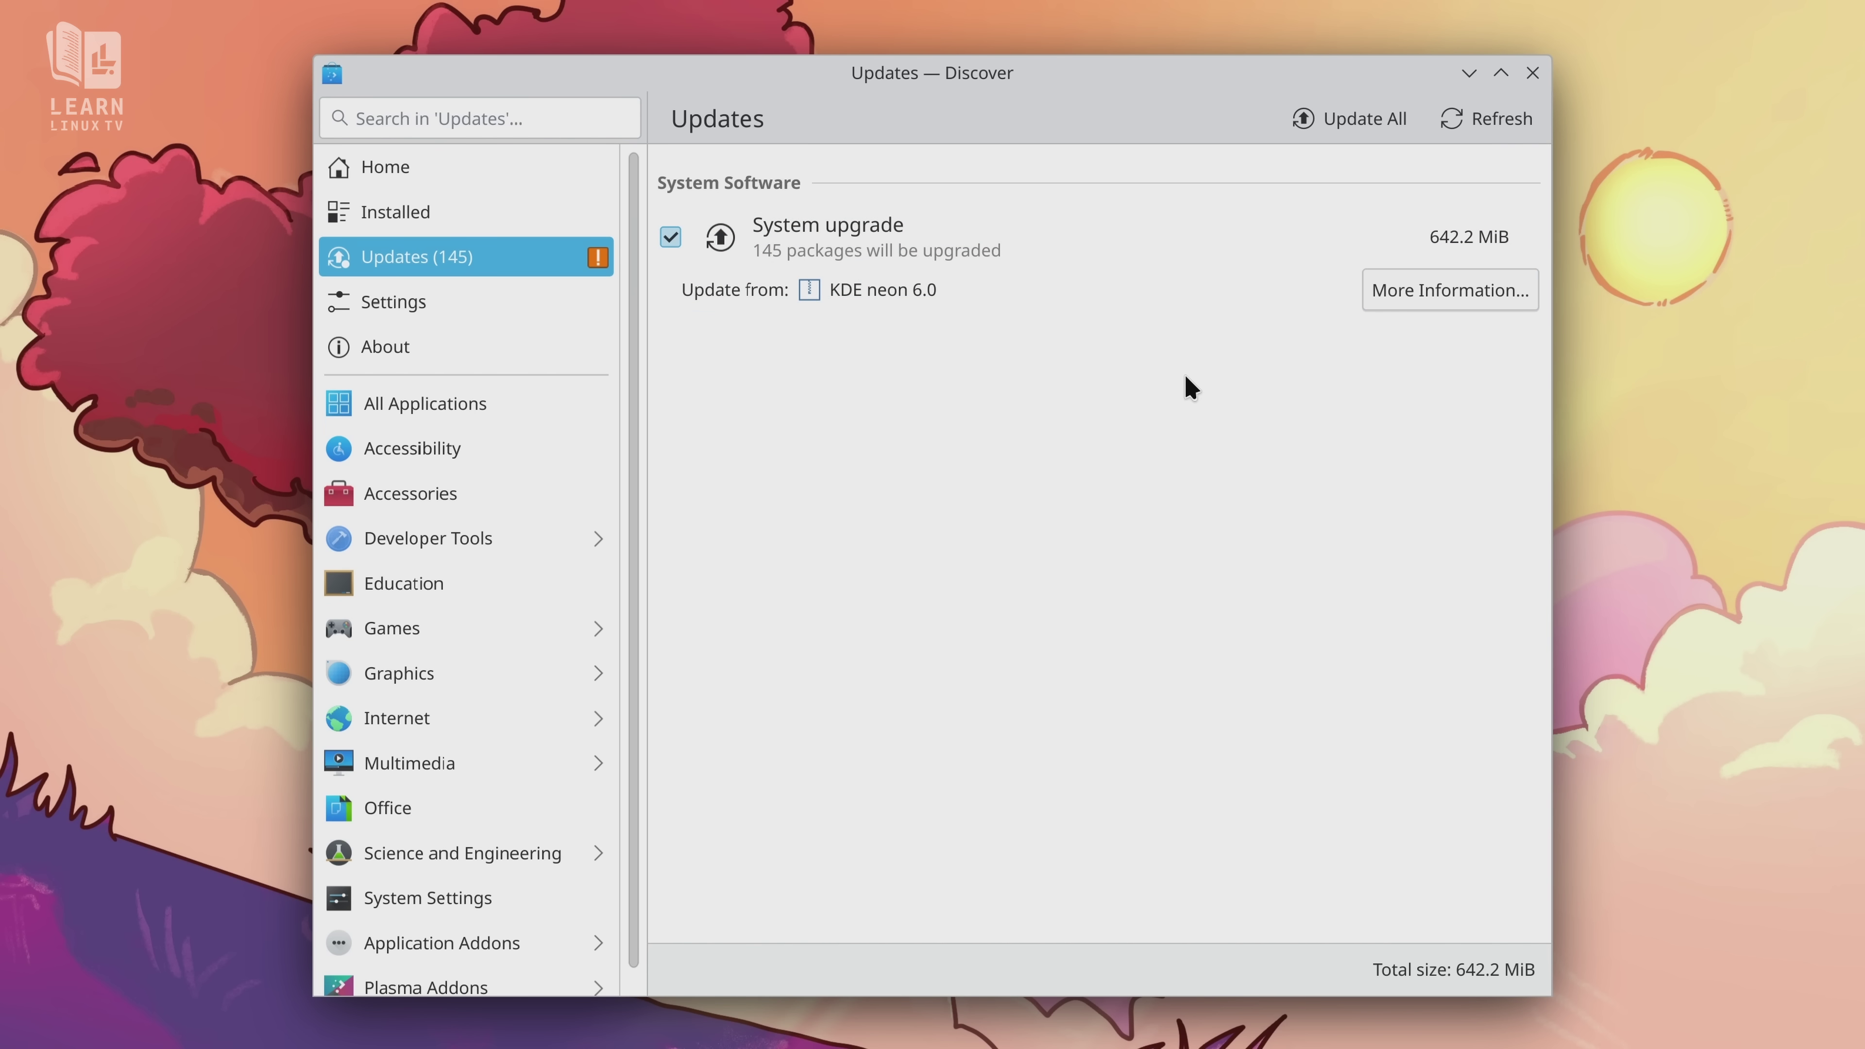
left_click(1330, 107)
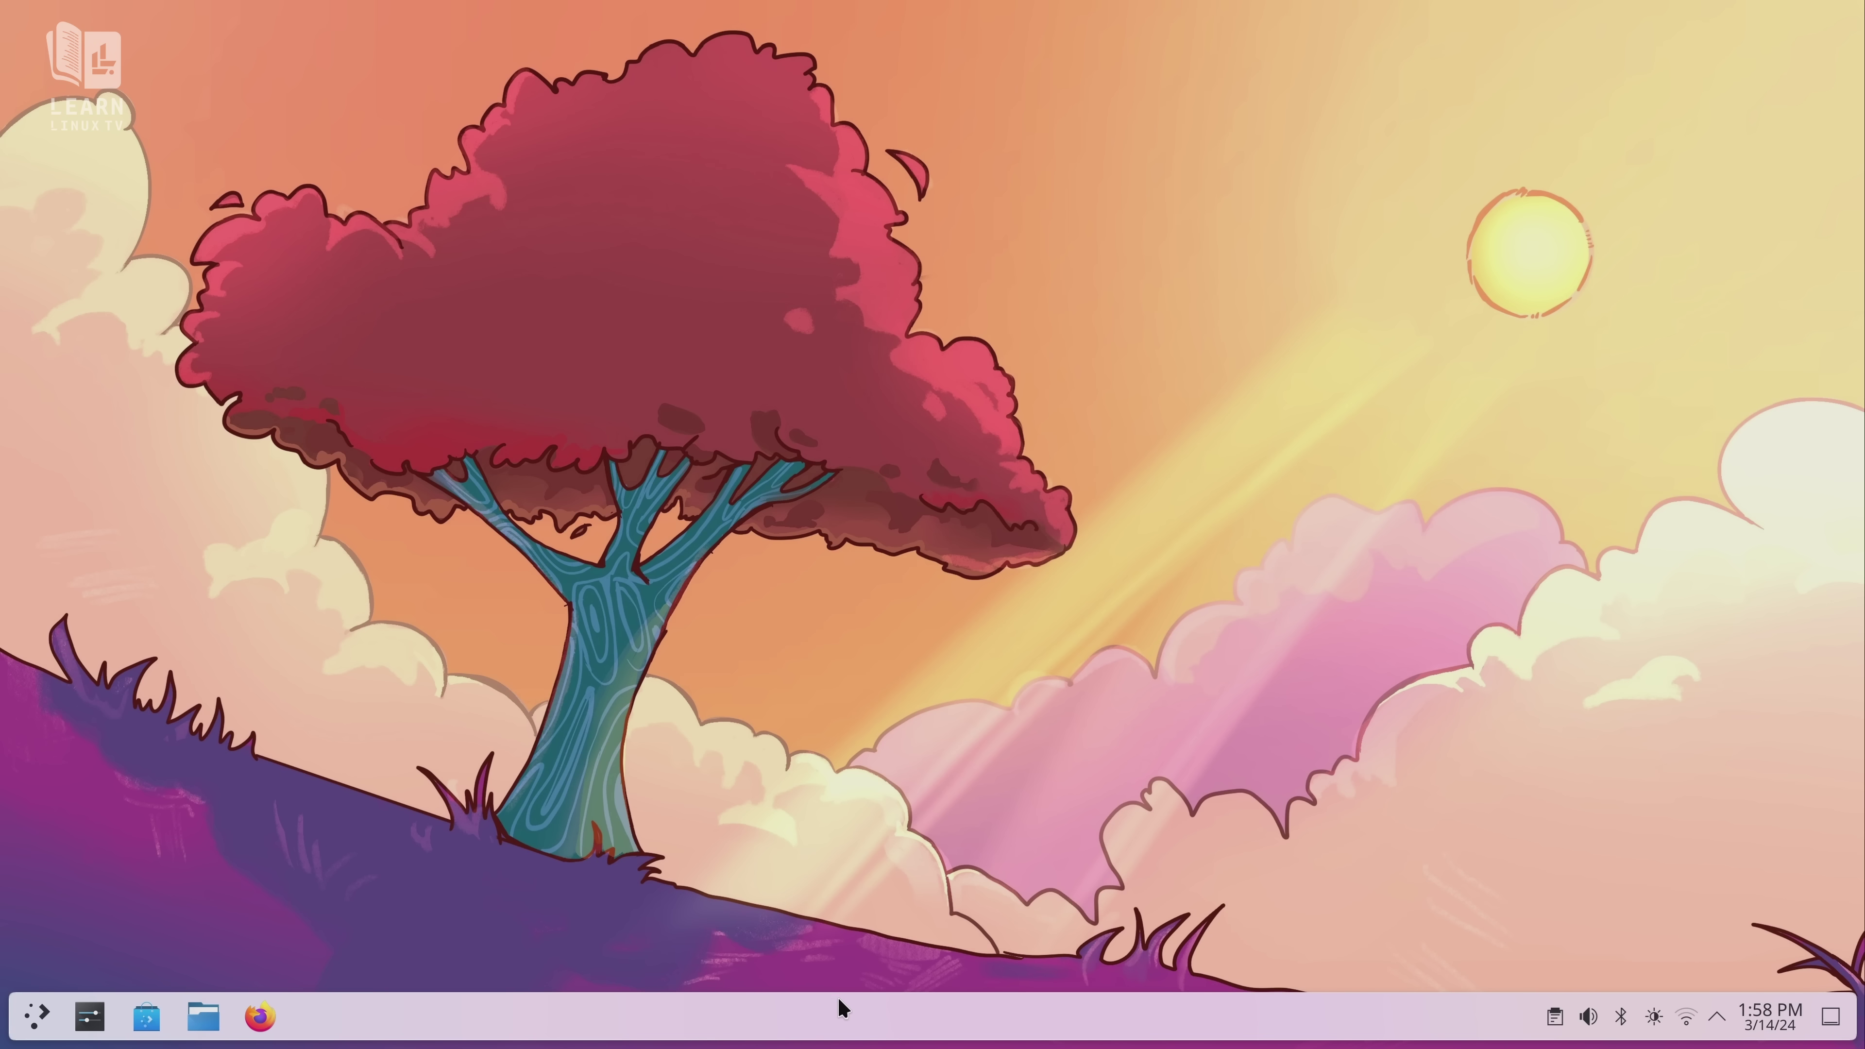
Enter panel edit mode and review the Left, Center and Right alignment options.
right_click(842, 1006)
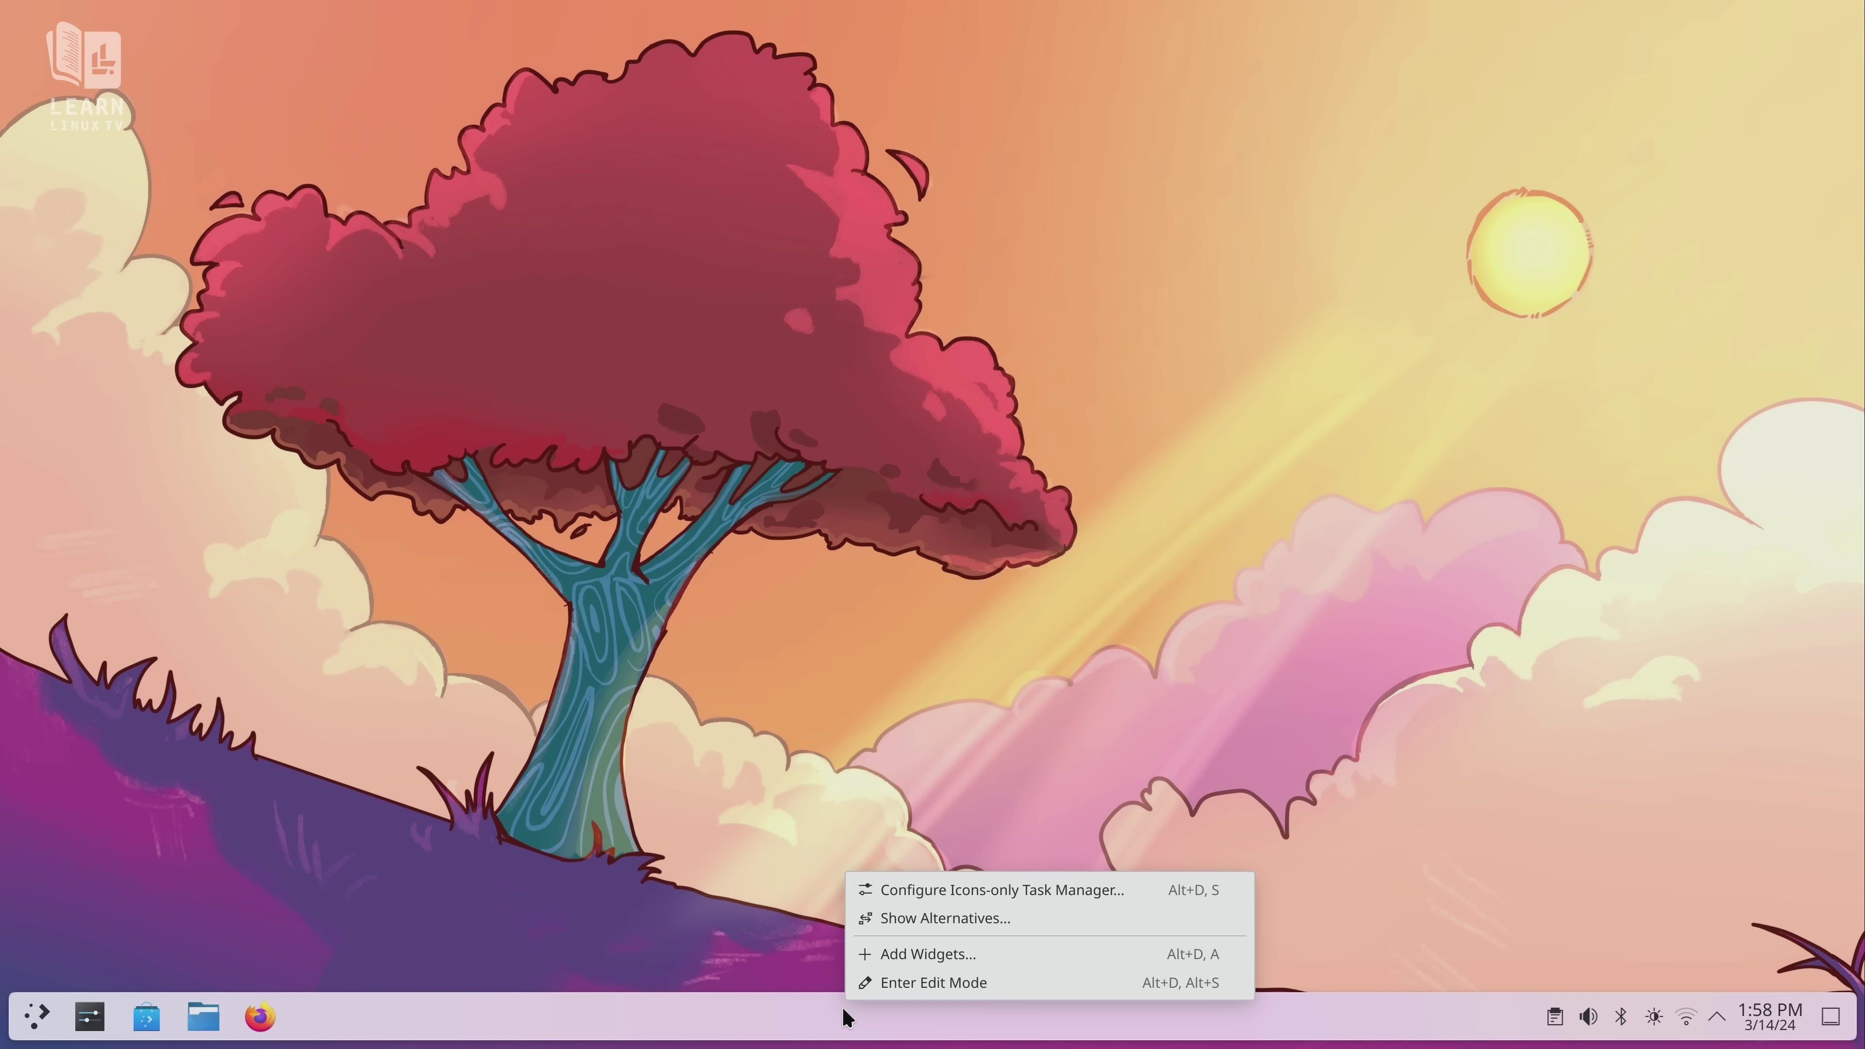
left_click(883, 984)
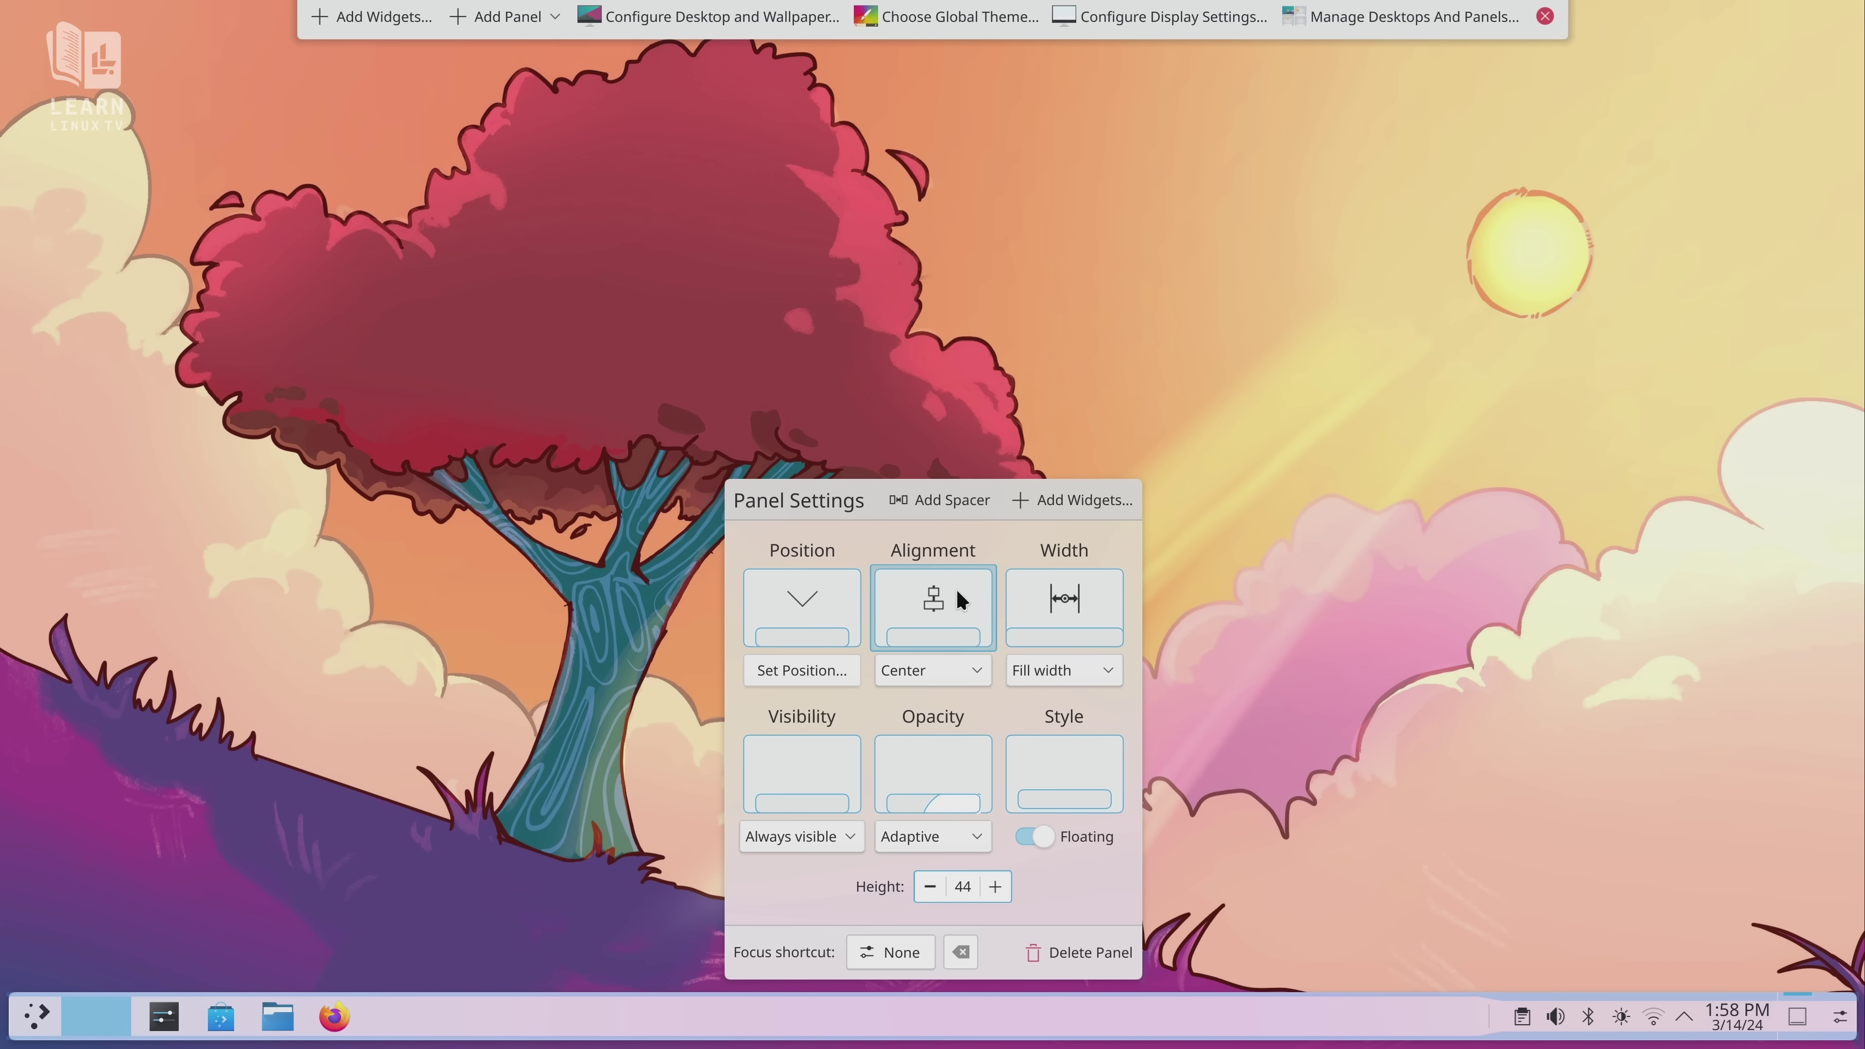
left_click(954, 669)
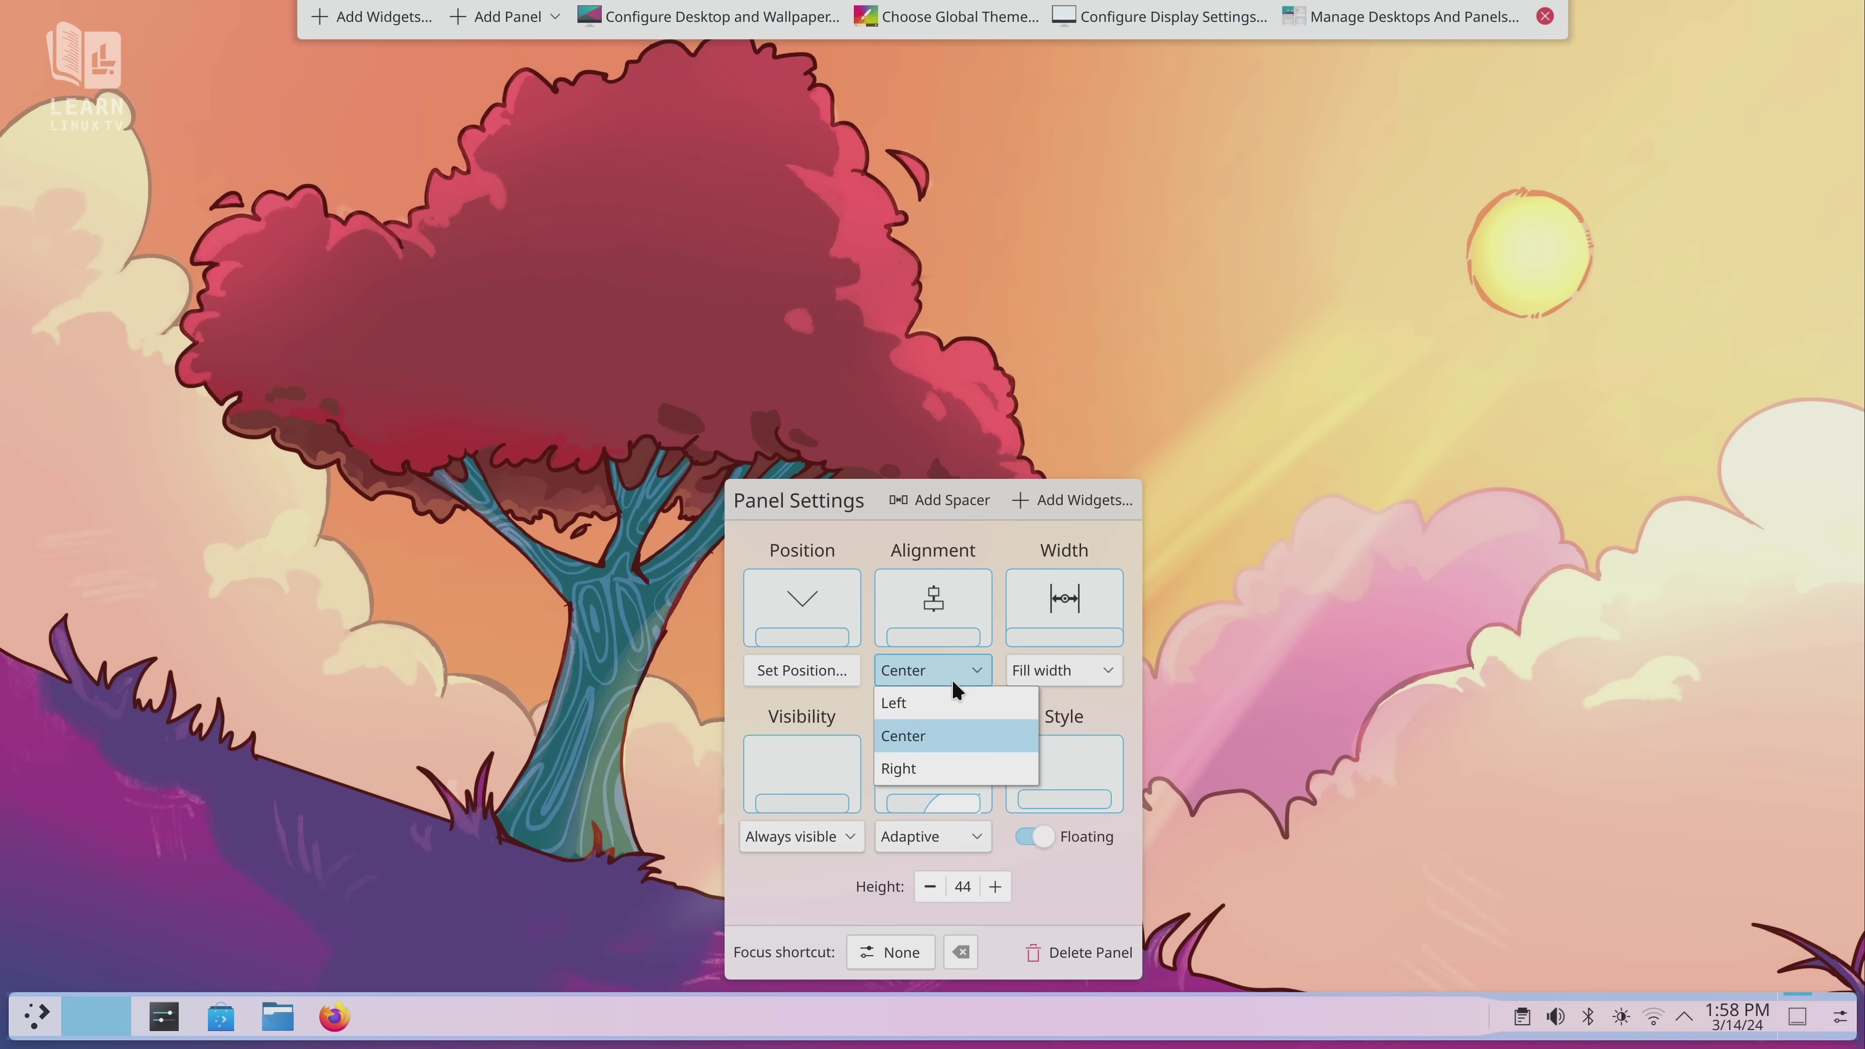
scroll(941, 698, "down", 1)
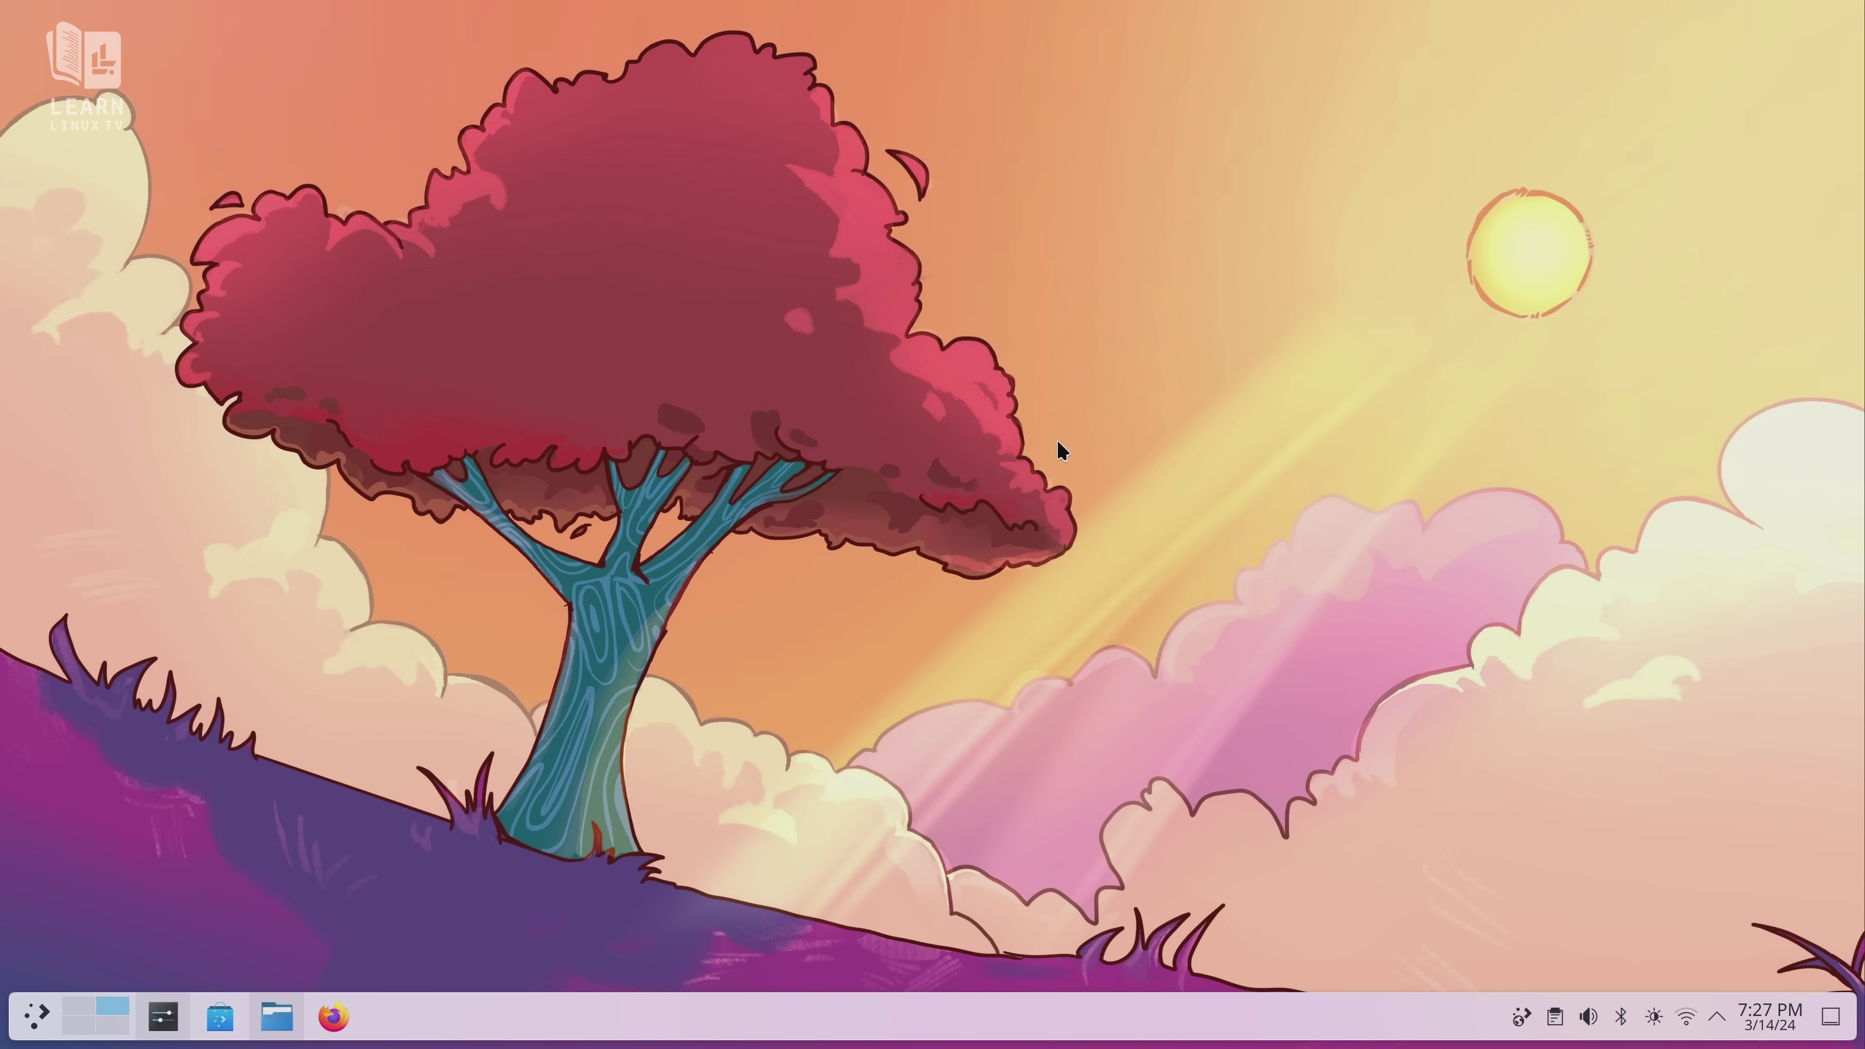
Open Display Configuration from the desktop menu, then move on to Window Management settings.
right_click(1062, 449)
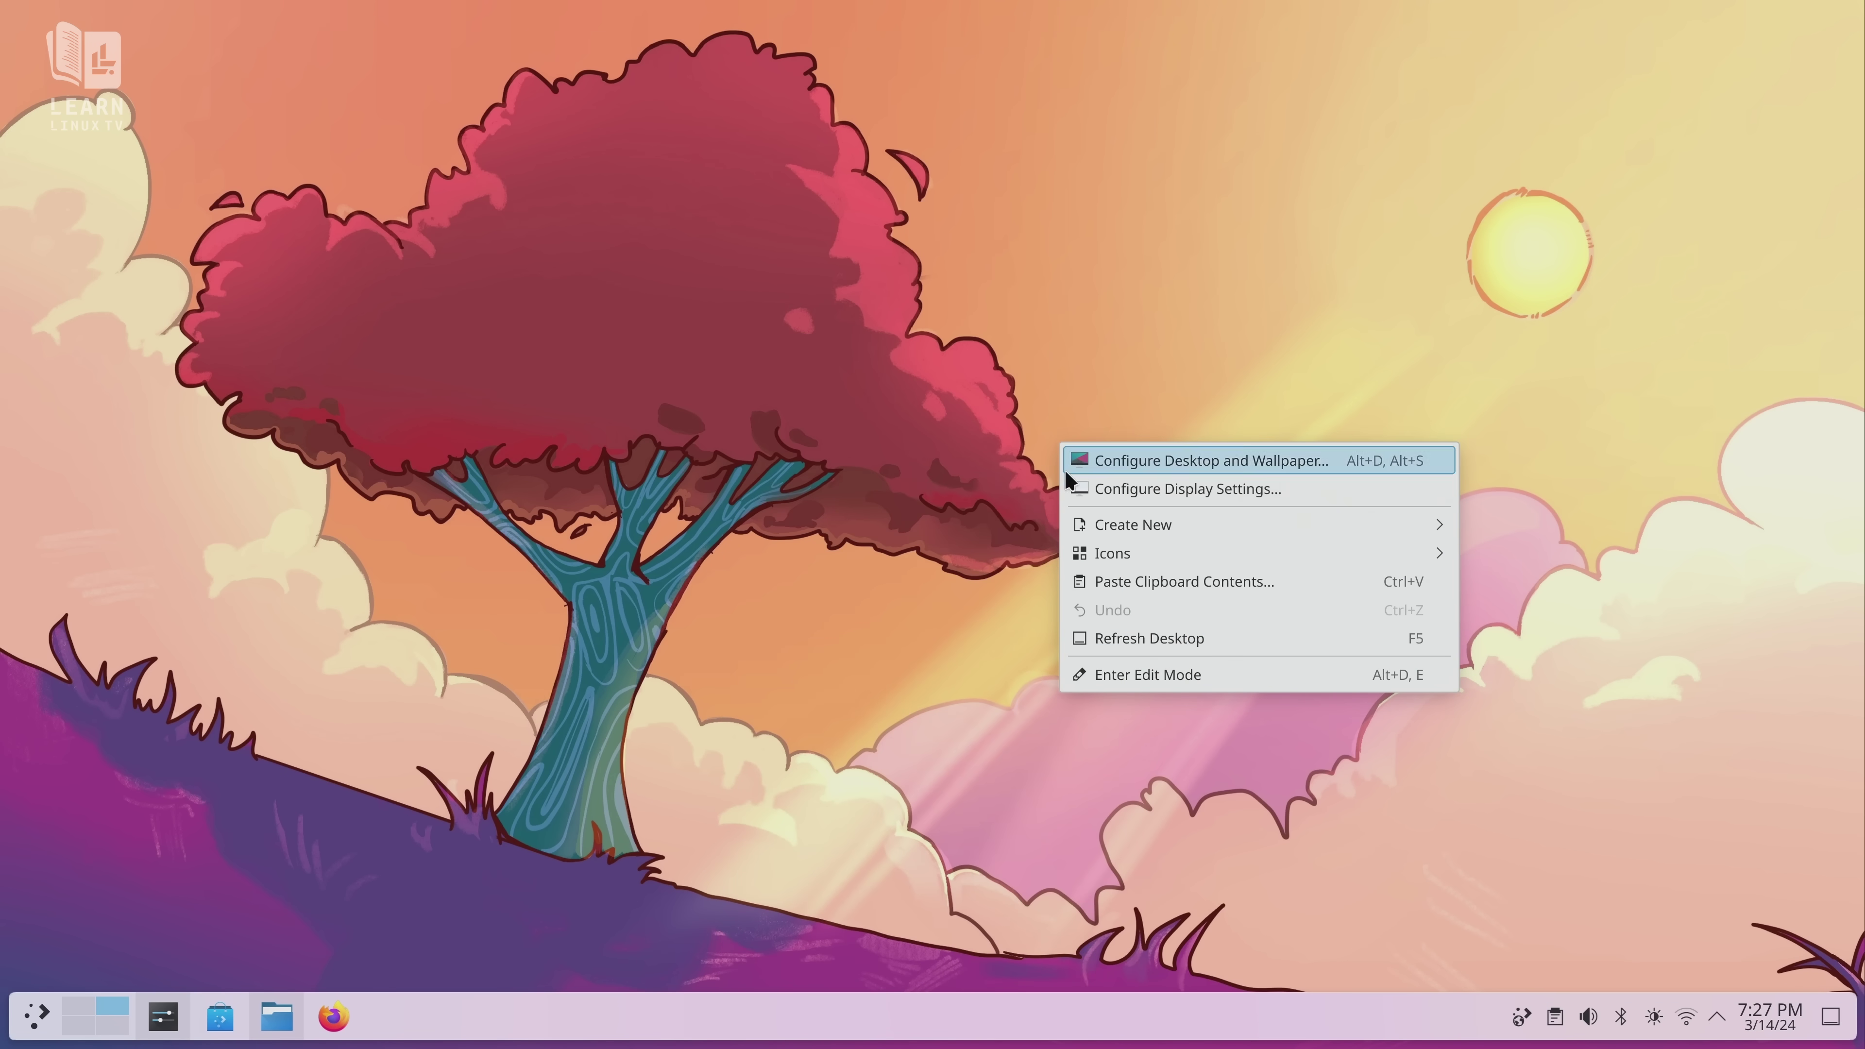
left_click(1168, 497)
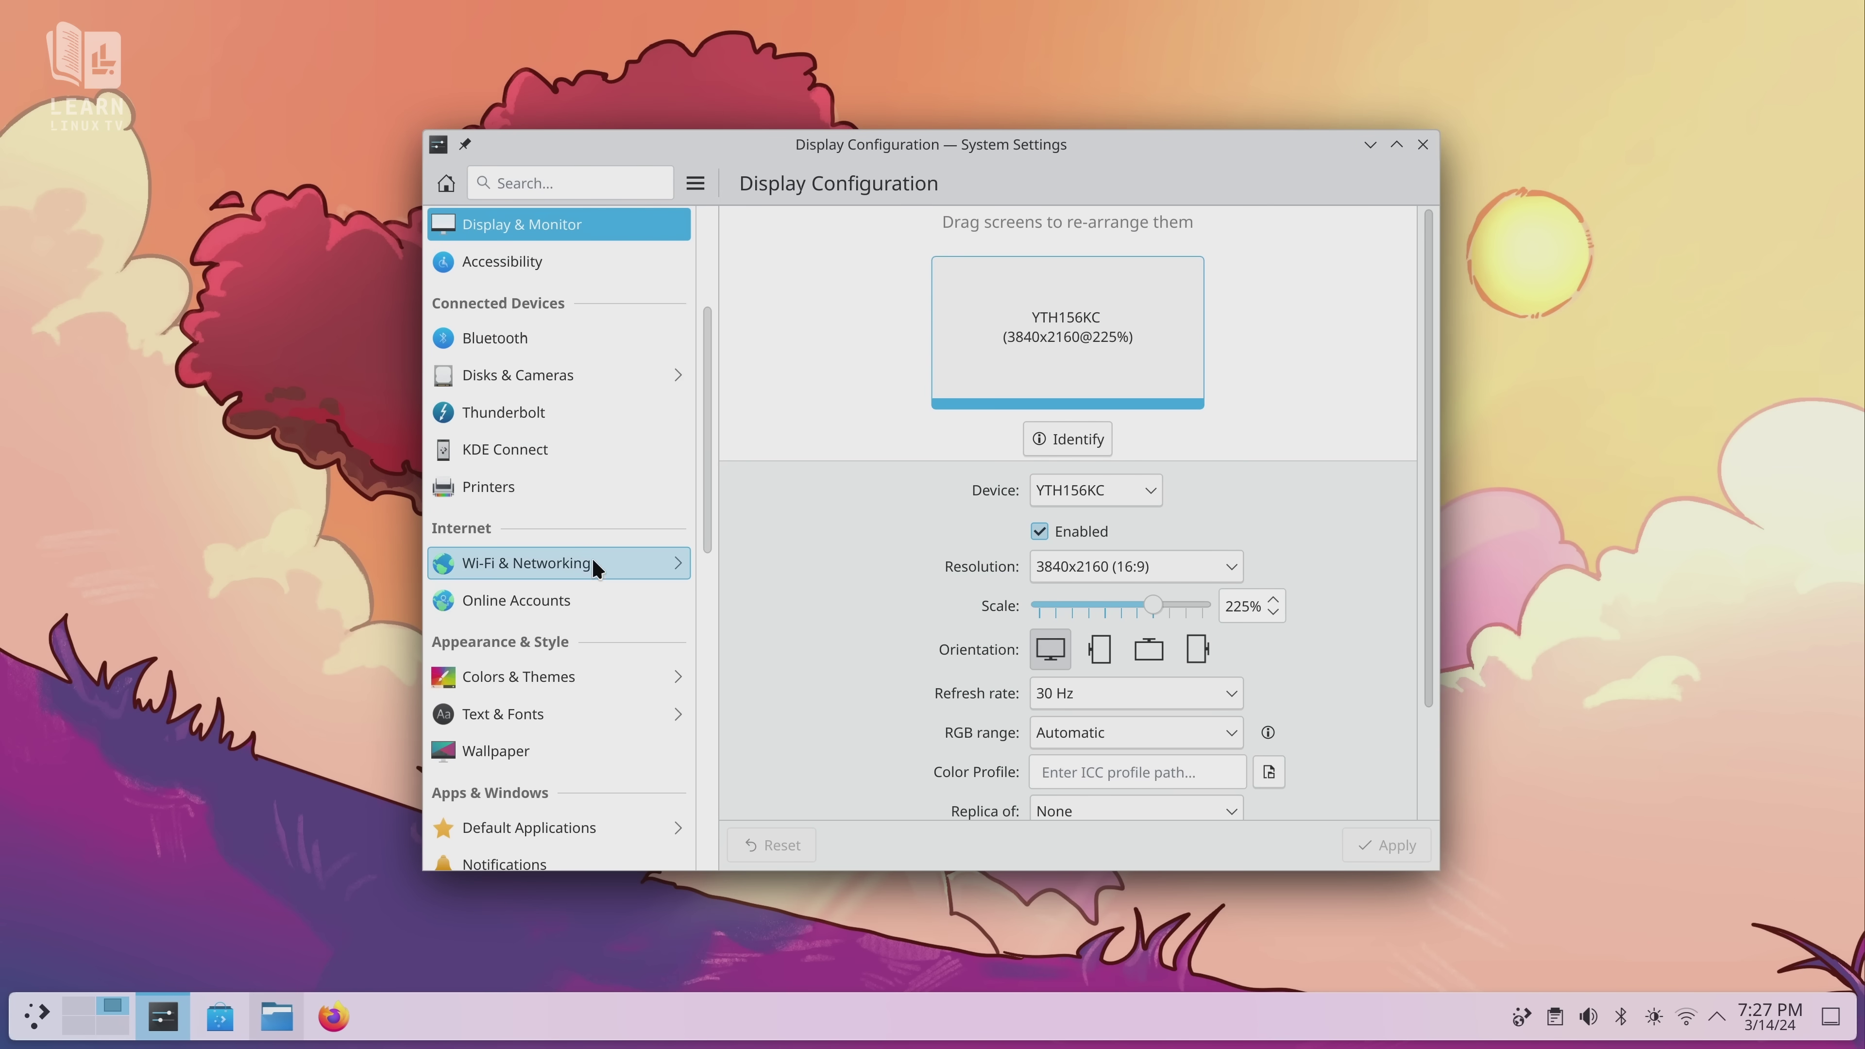
scroll(594, 563, "down", 6)
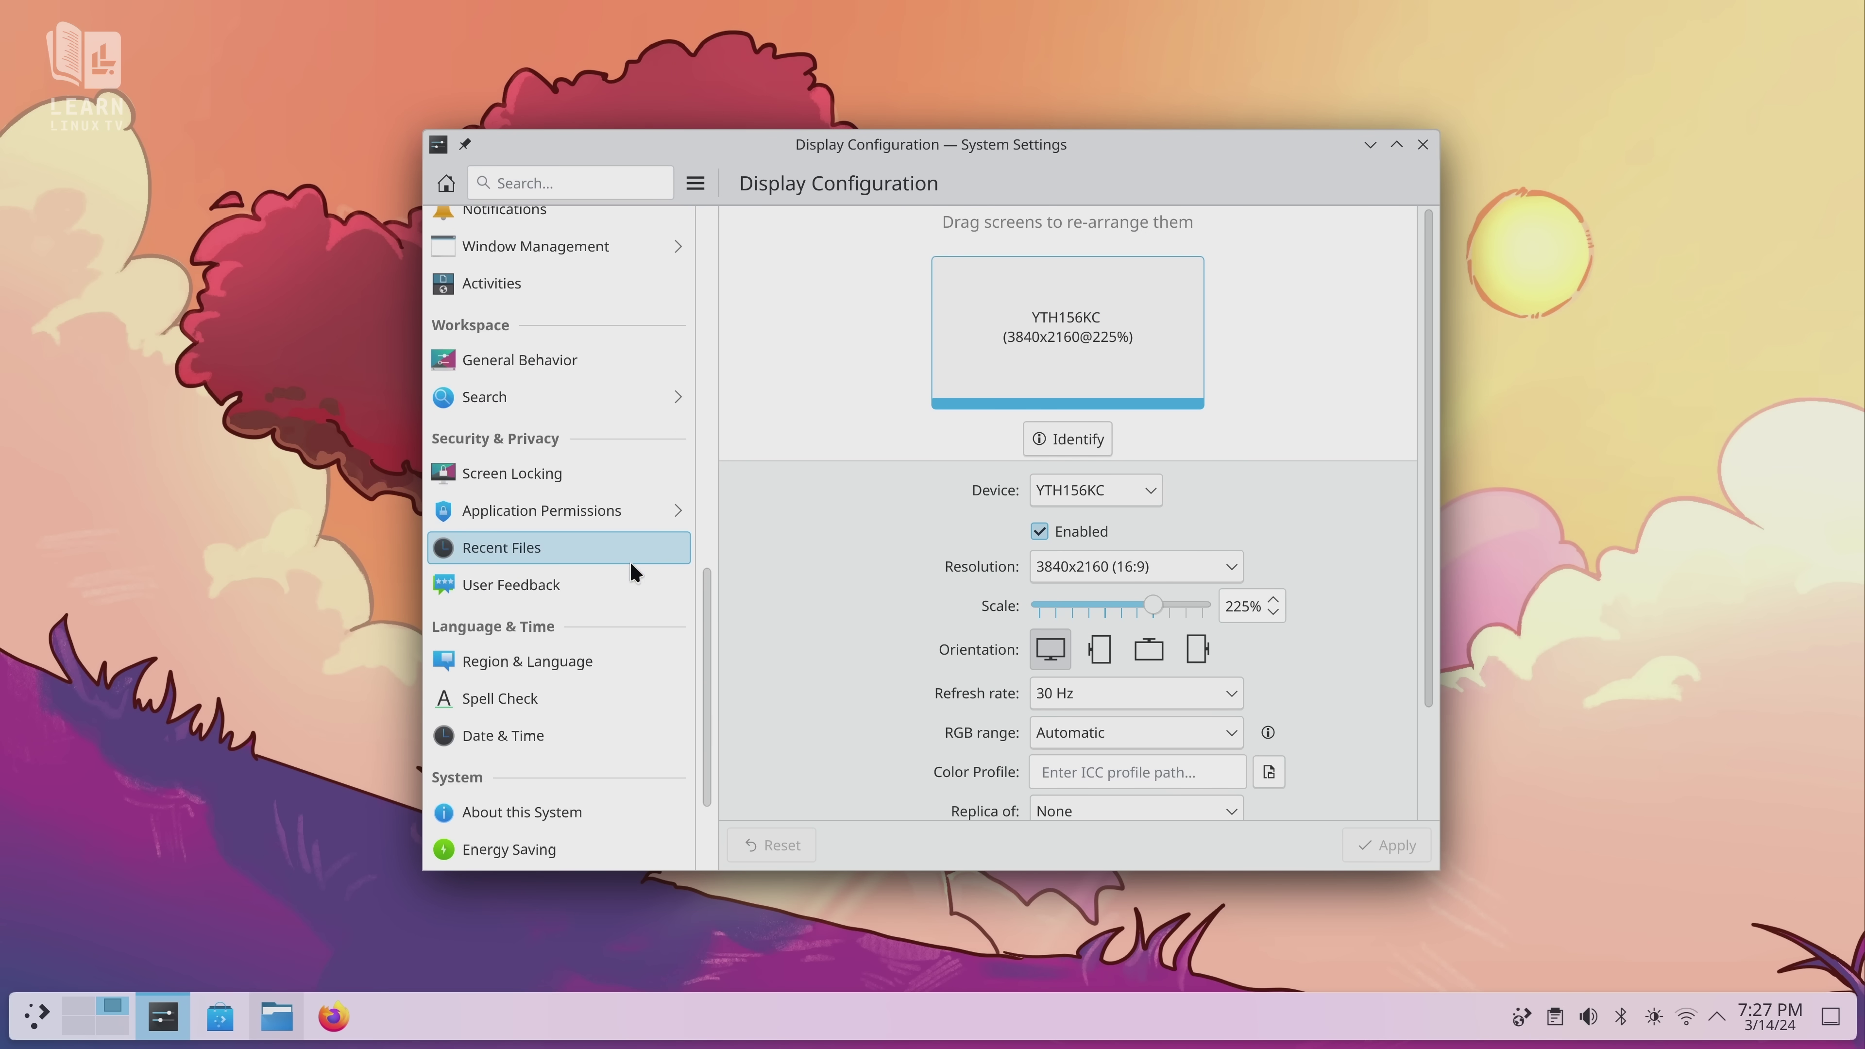
scroll(633, 571, "down", 4)
scroll(632, 572, "up", 3)
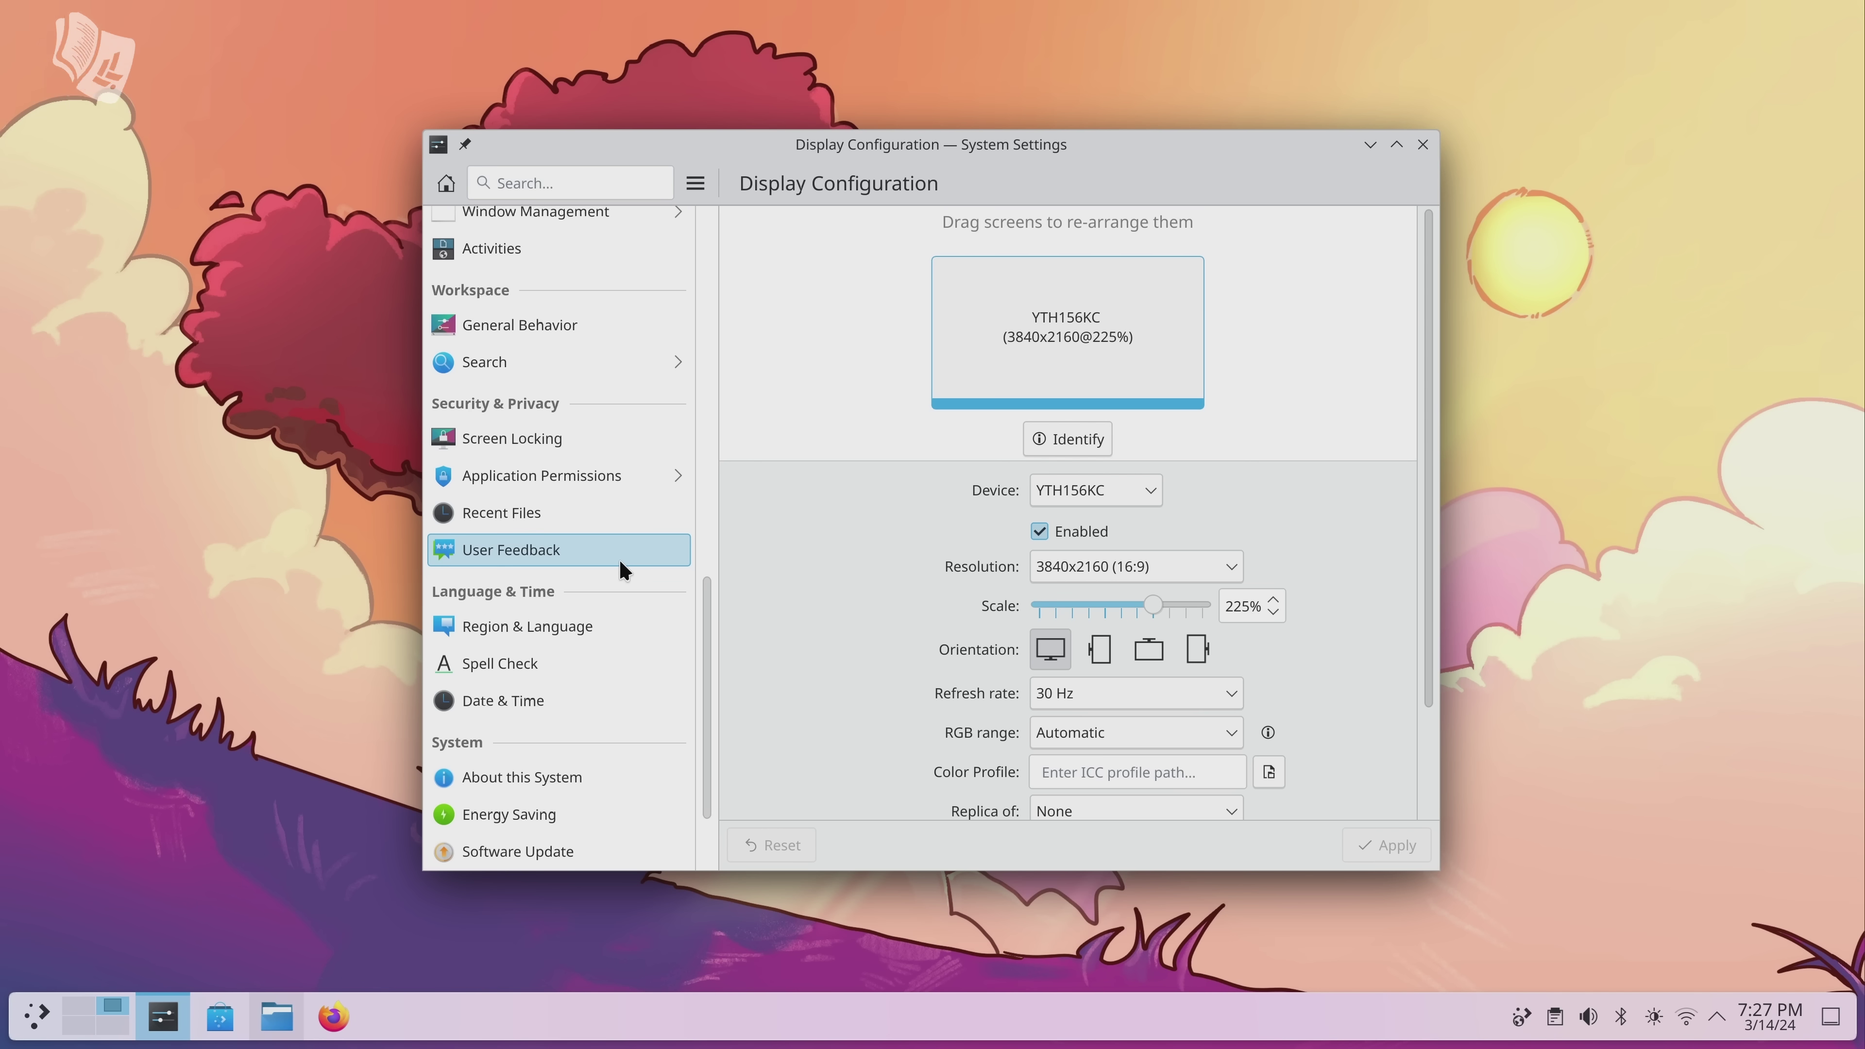
scroll(620, 560, "down", 2)
scroll(620, 566, "down", 2)
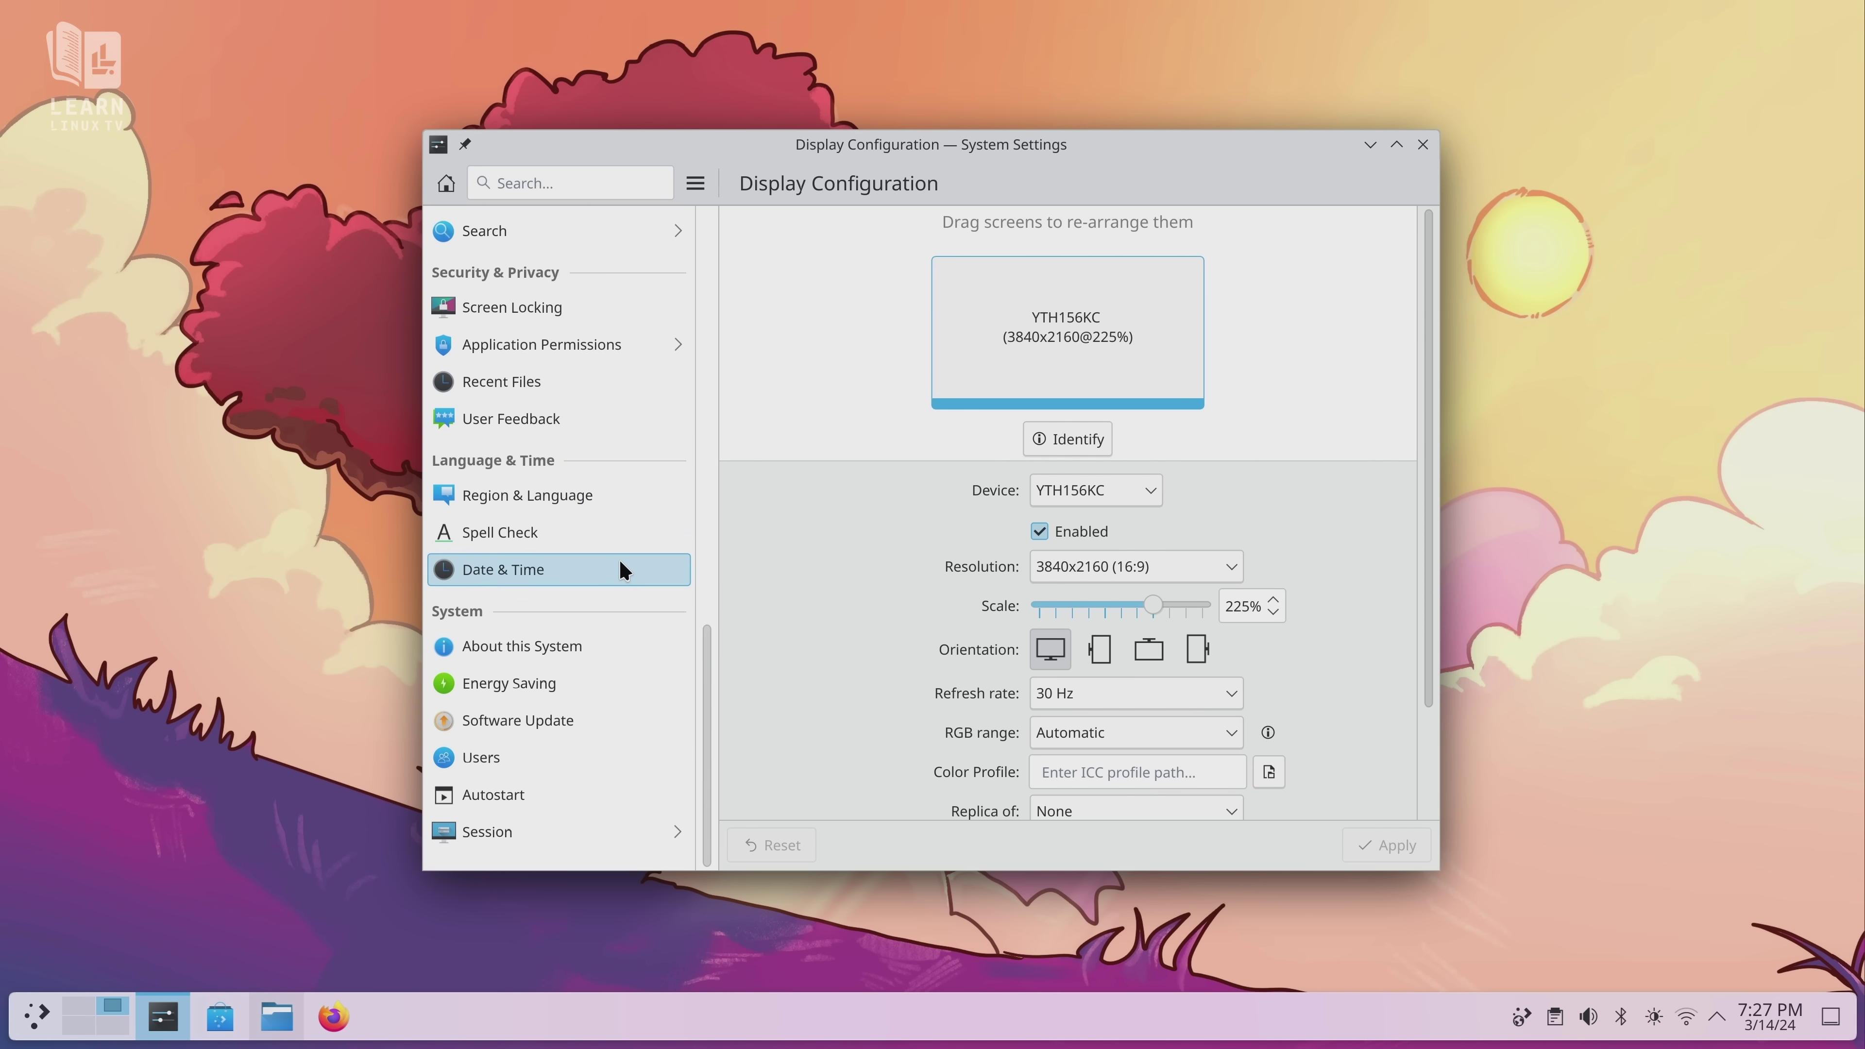
scroll(631, 489, "up", 1)
scroll(630, 477, "up", 5)
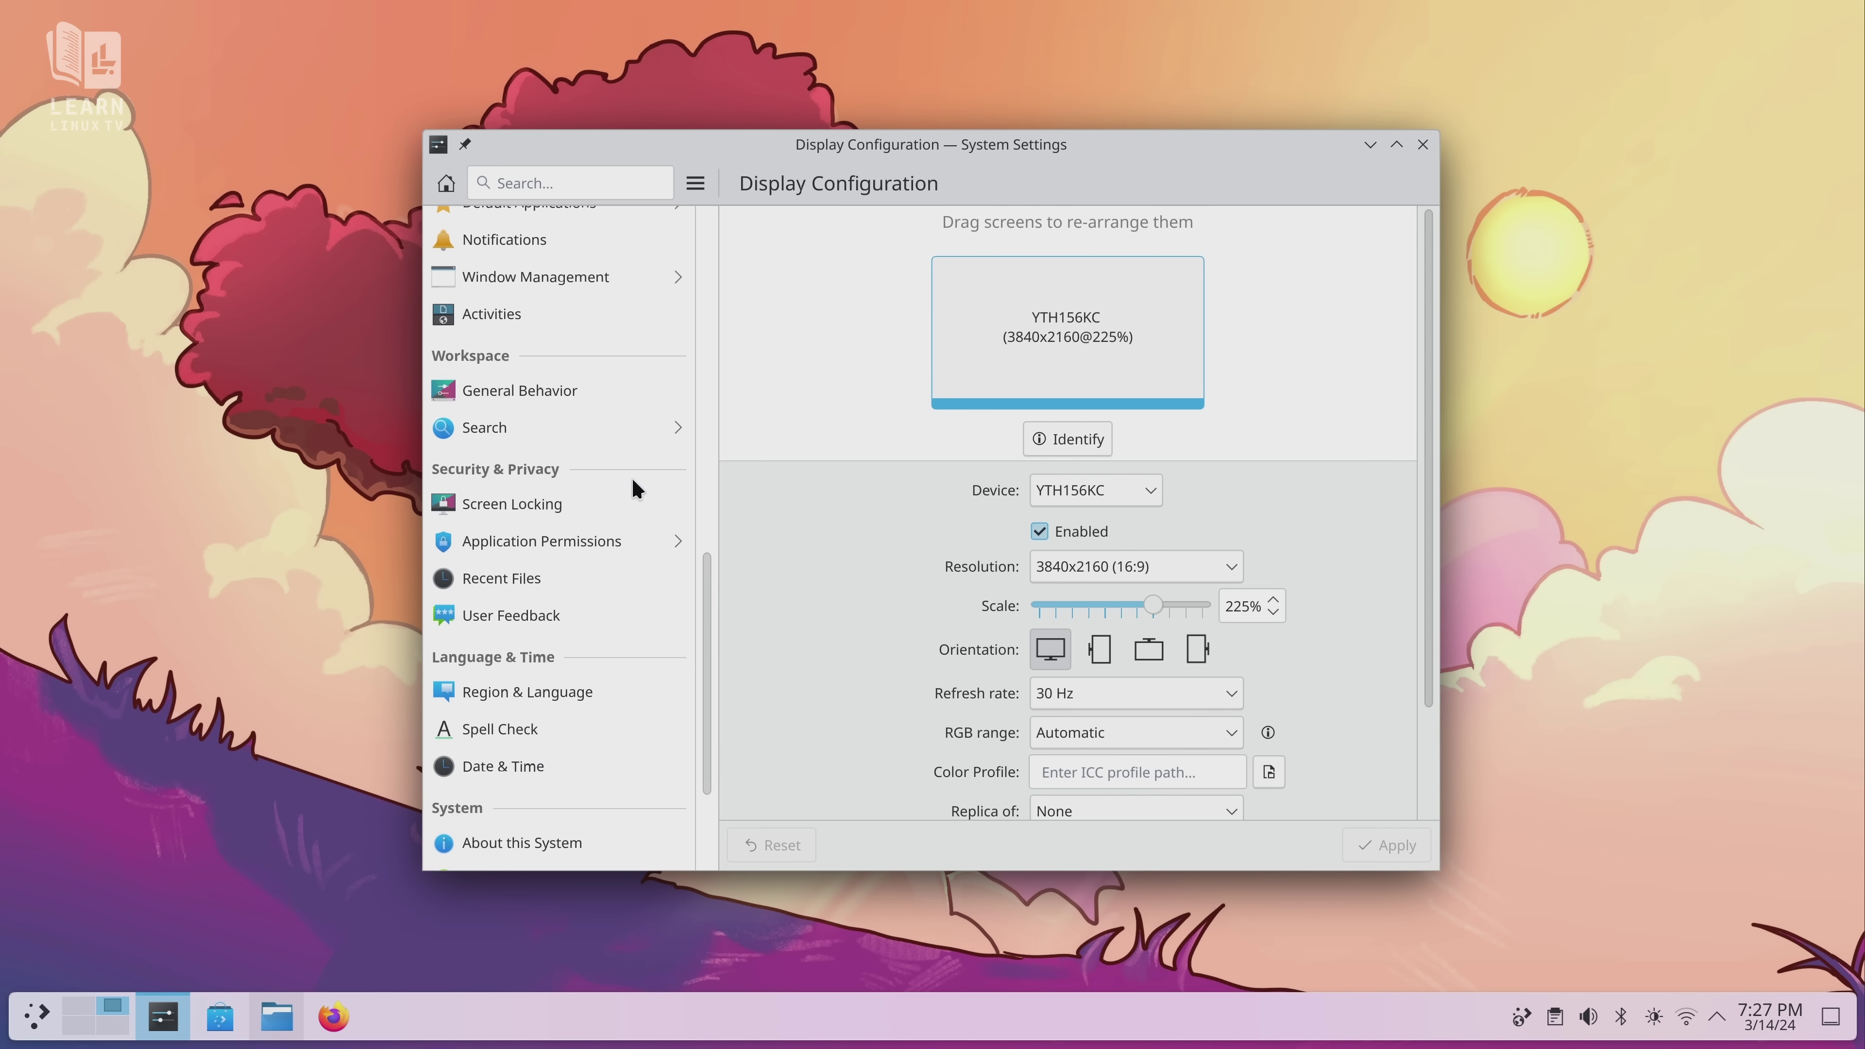
left_click(590, 275)
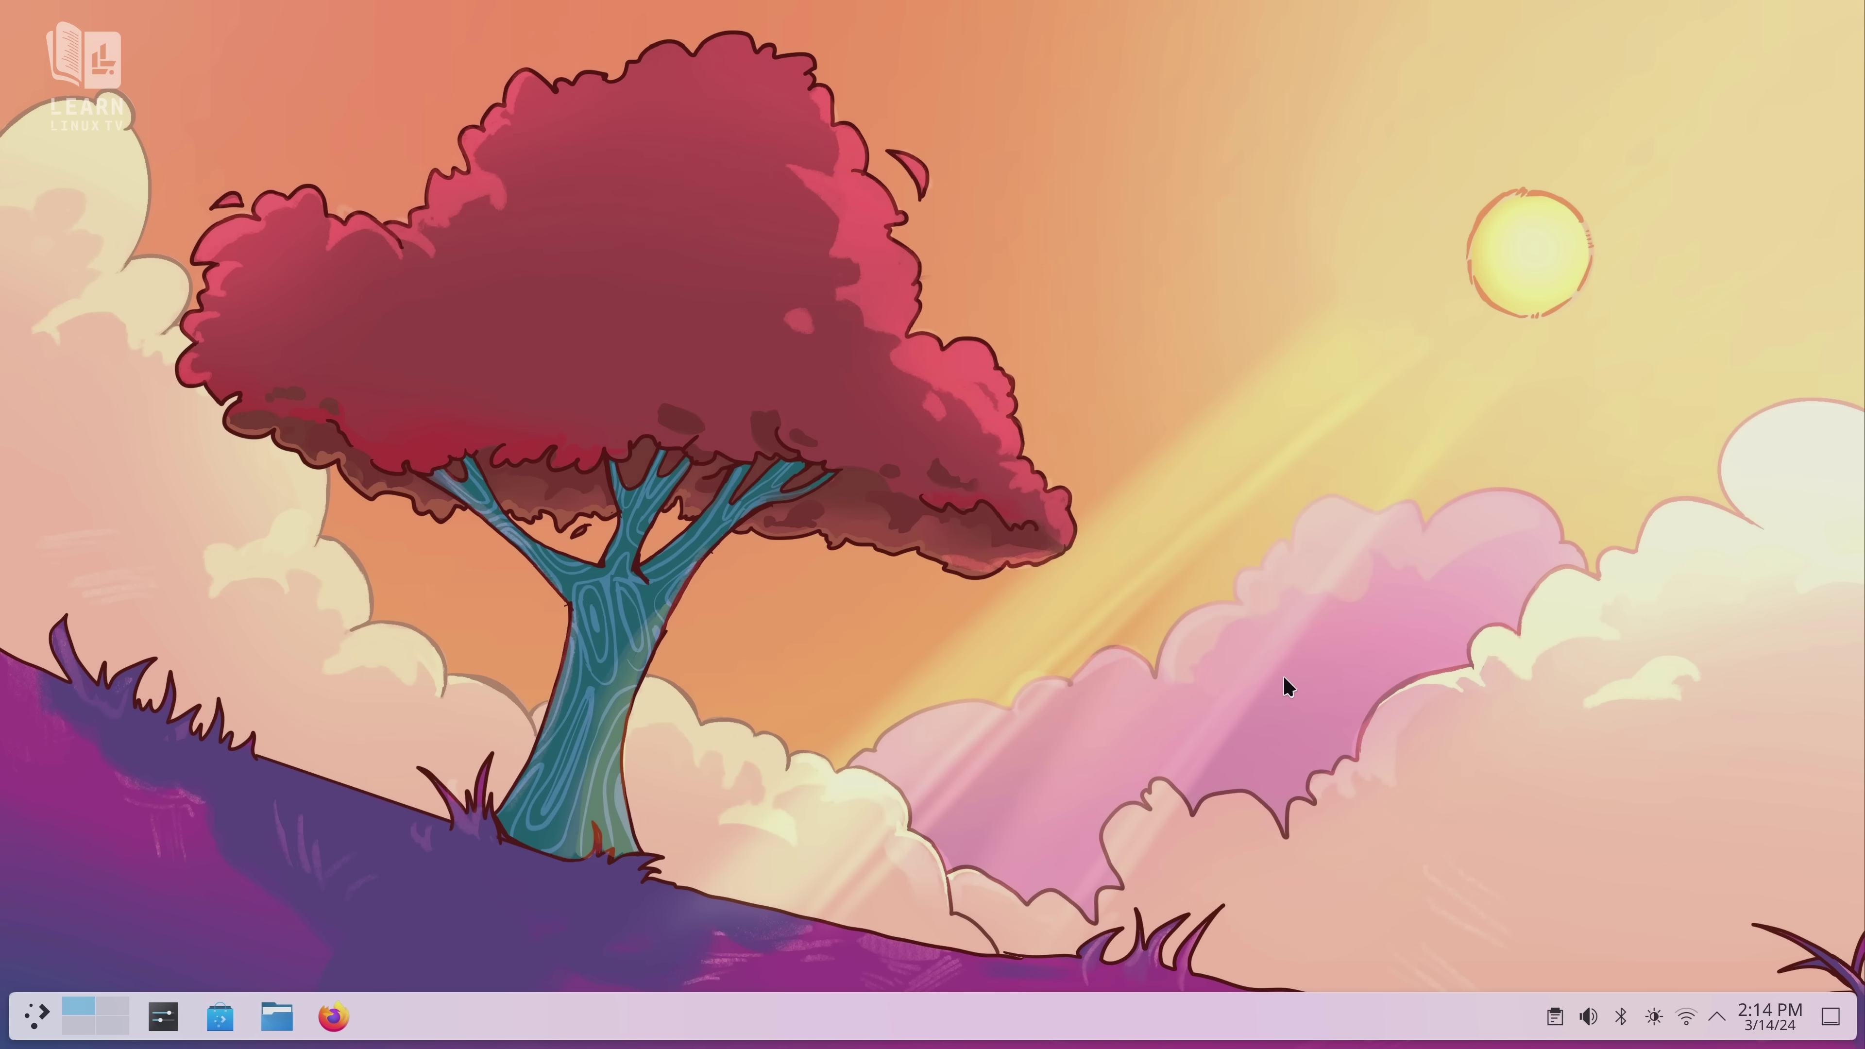
Show the desktops as a 3-D cube with Super+C, then close it with Escape.
key("super+c")
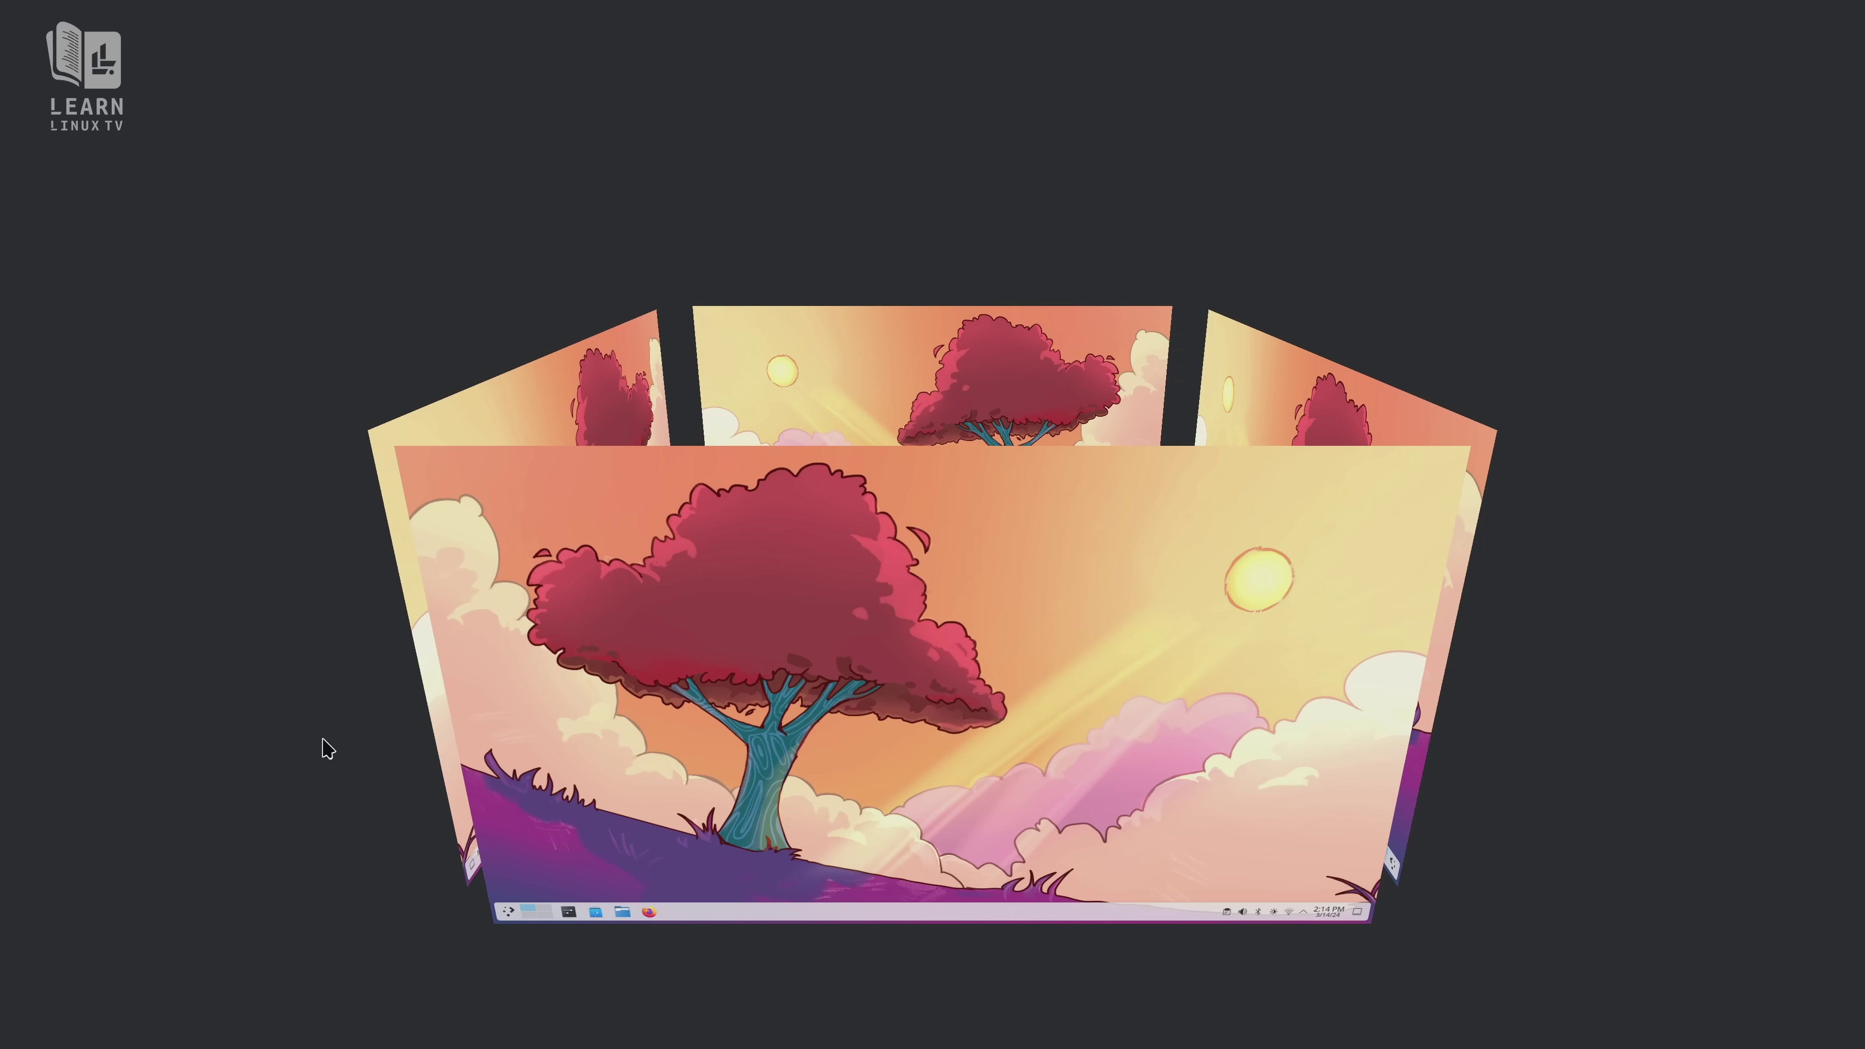
key("Escape")
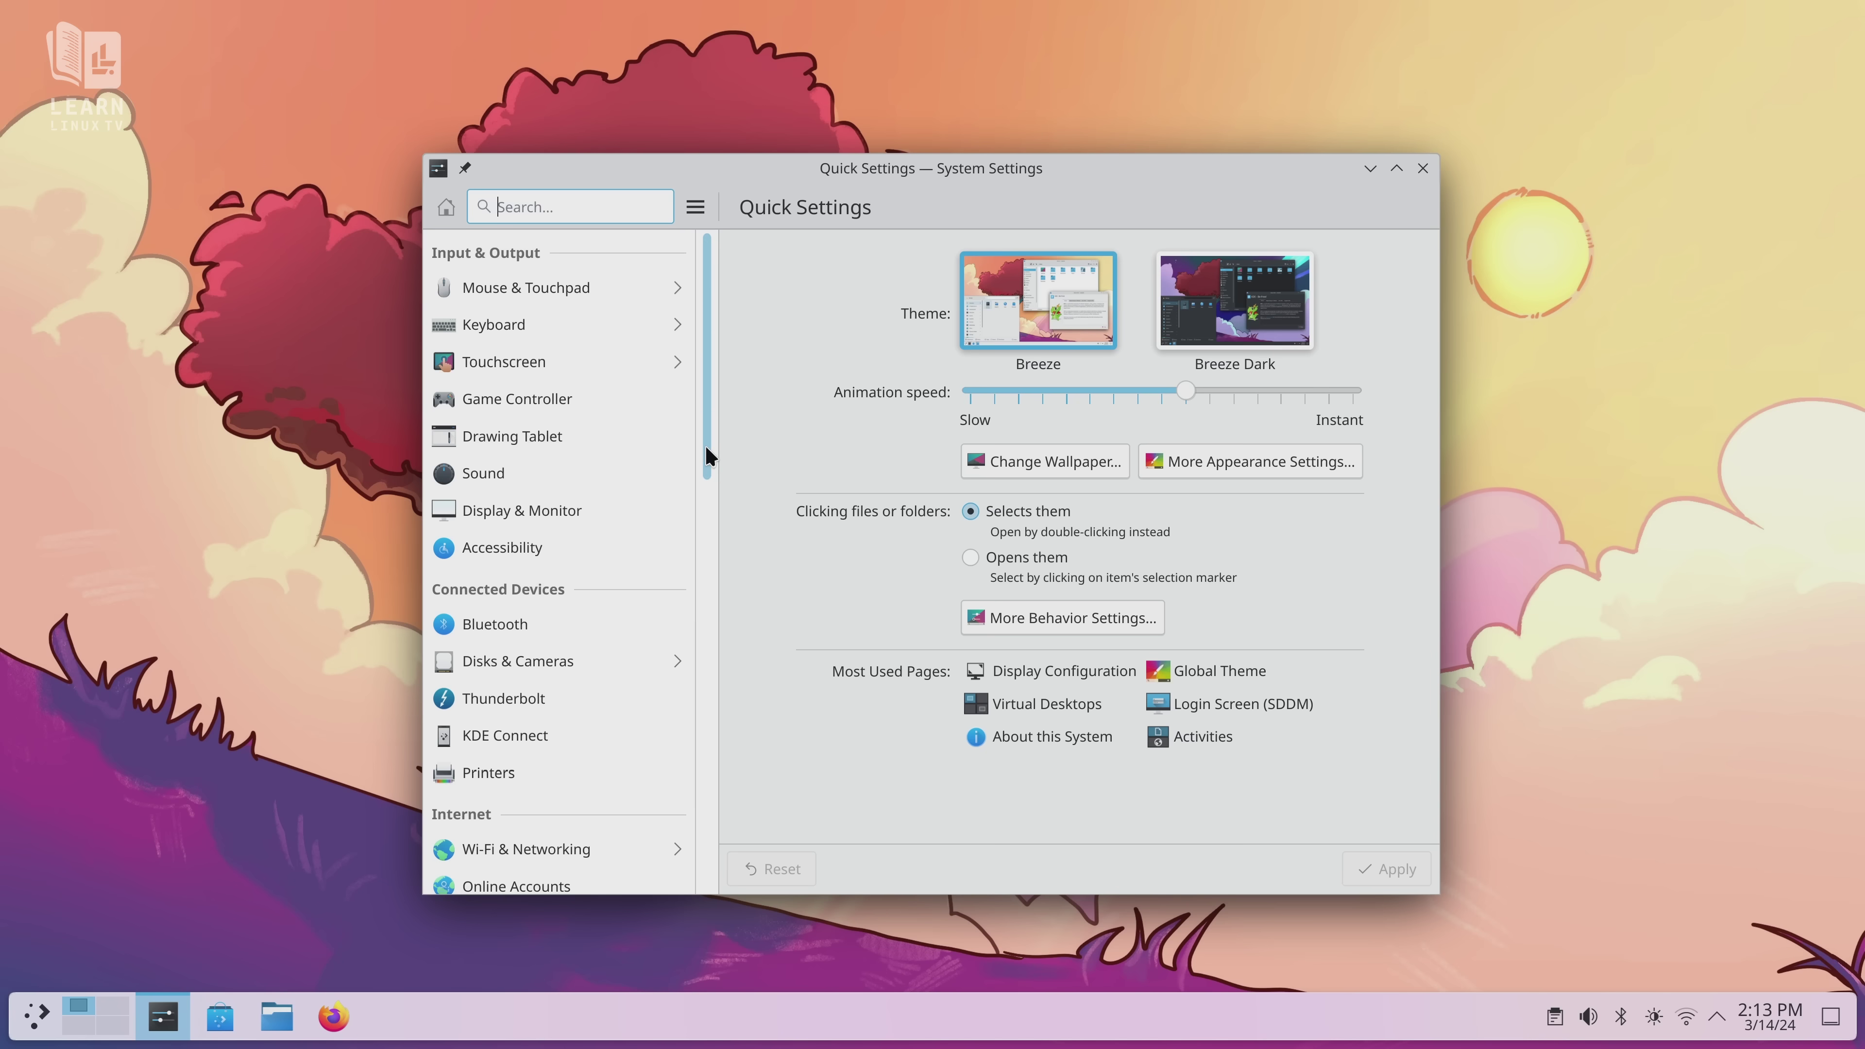
left_click_drag(708, 450, 718, 688)
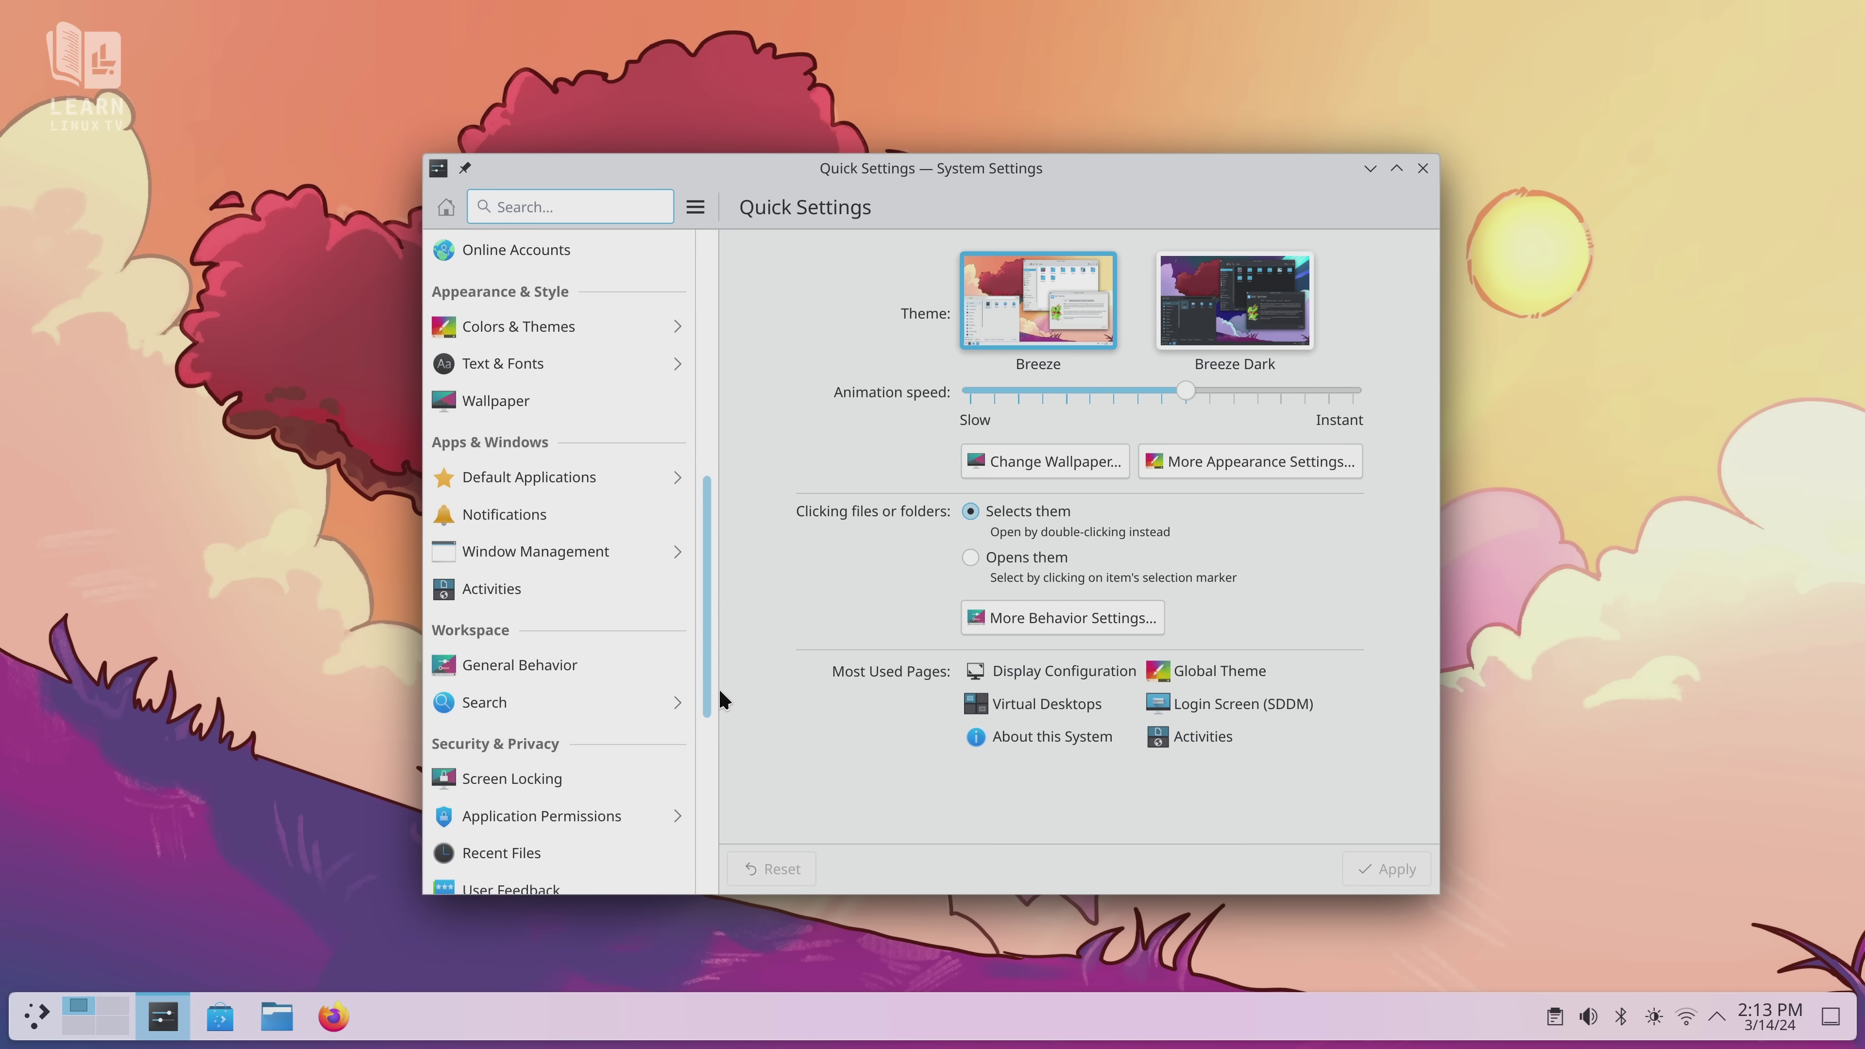
Look through the Window Management, Desktop Effects and Virtual Desktops pages, then quit System Settings.
left_click(650, 552)
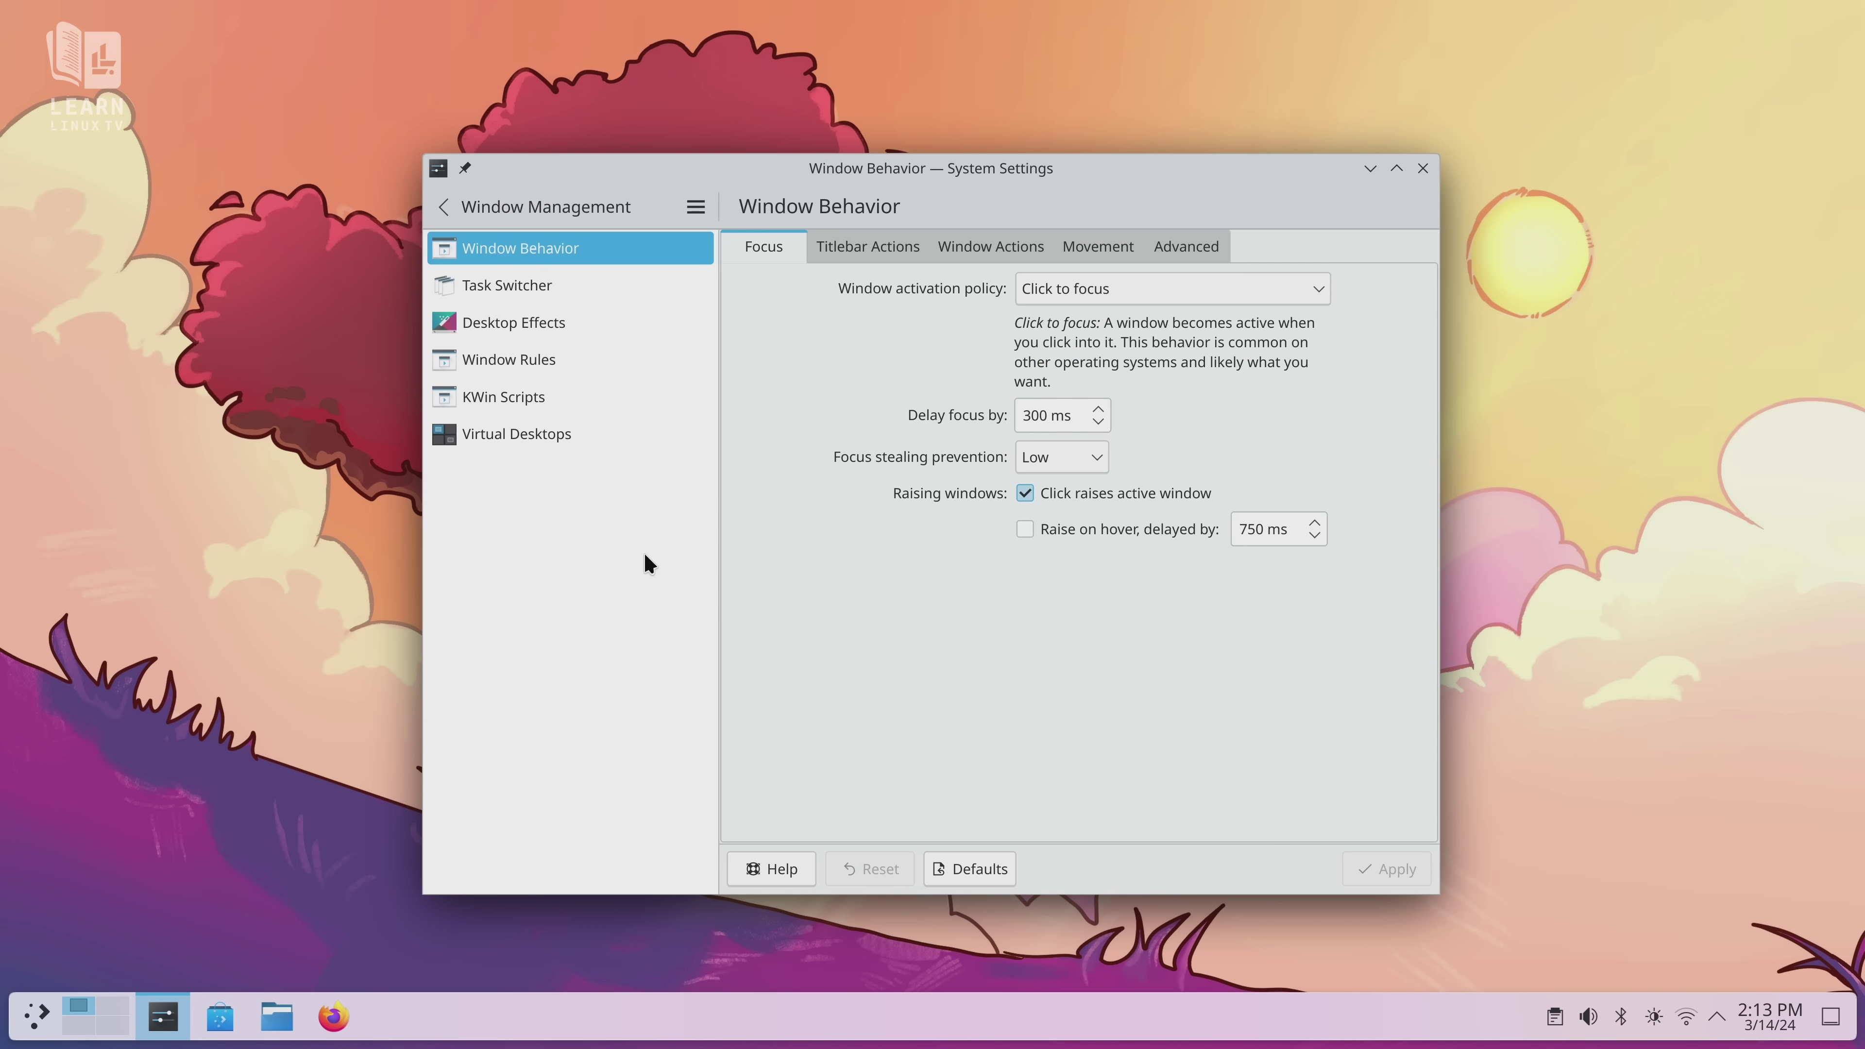
left_click(556, 325)
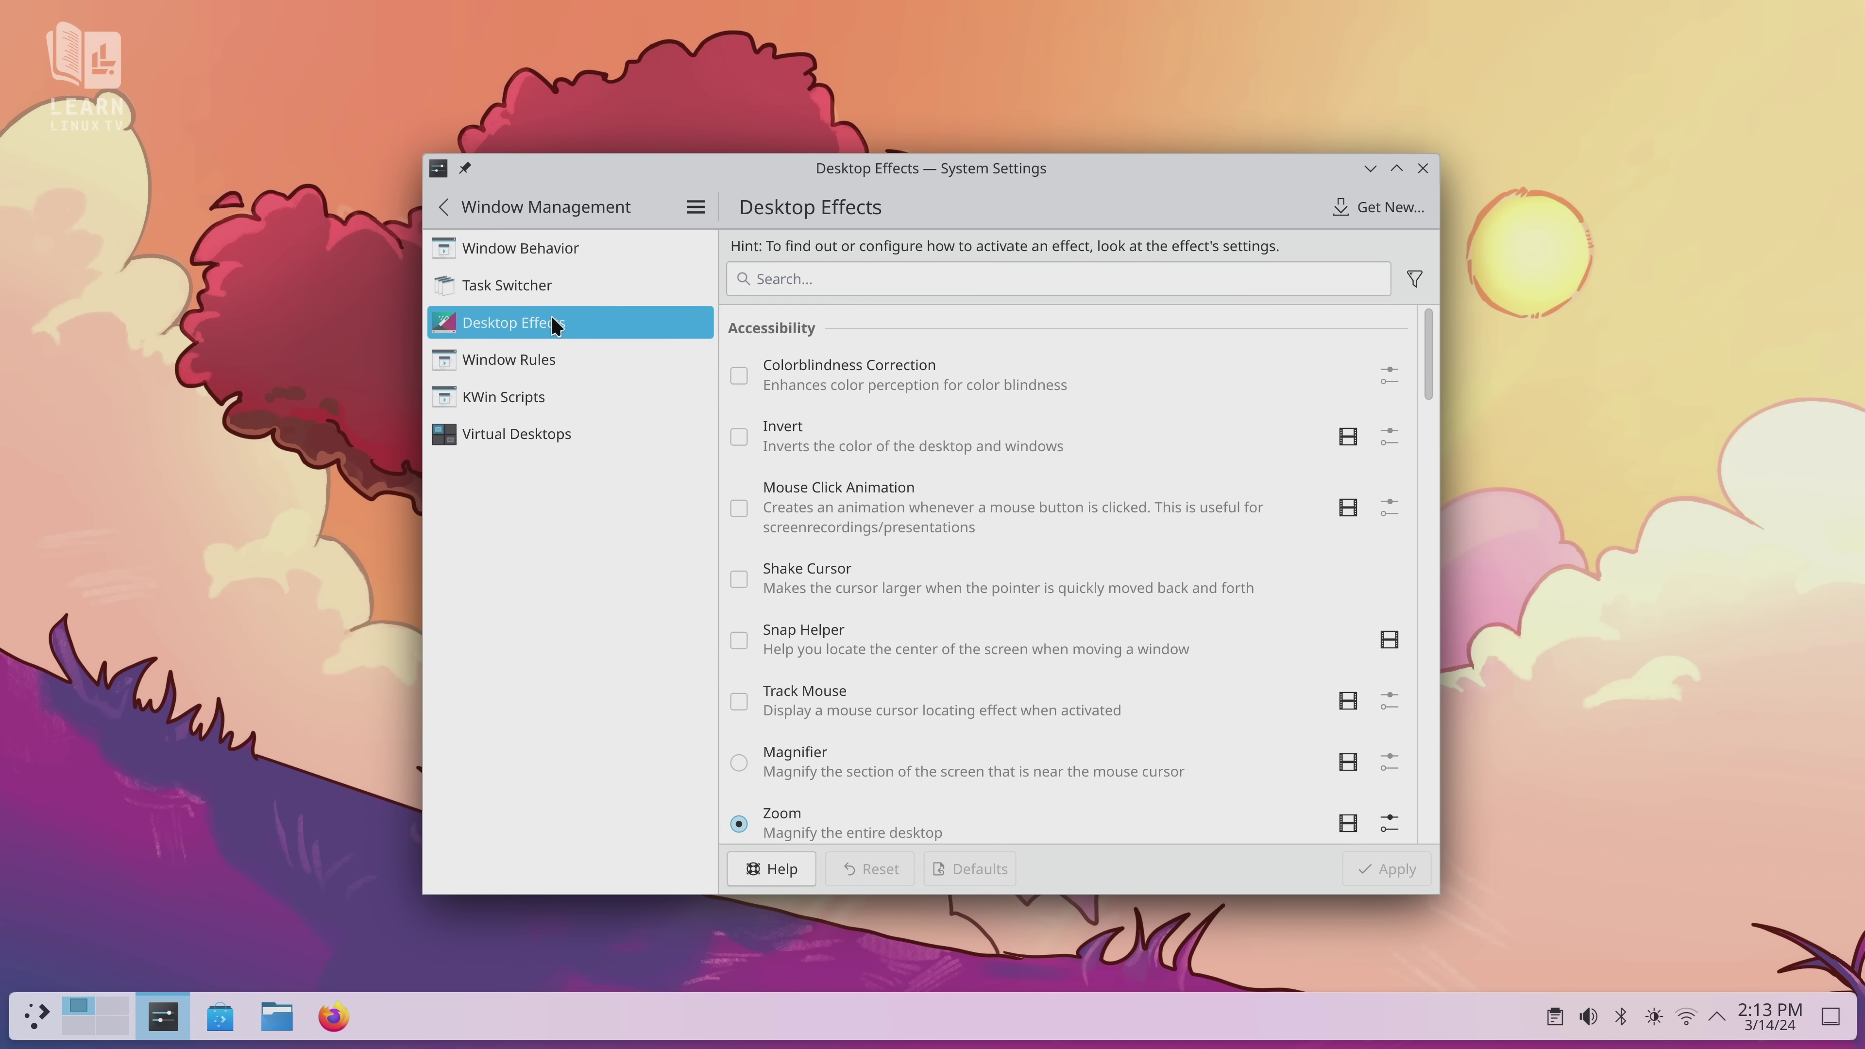
left_click(570, 434)
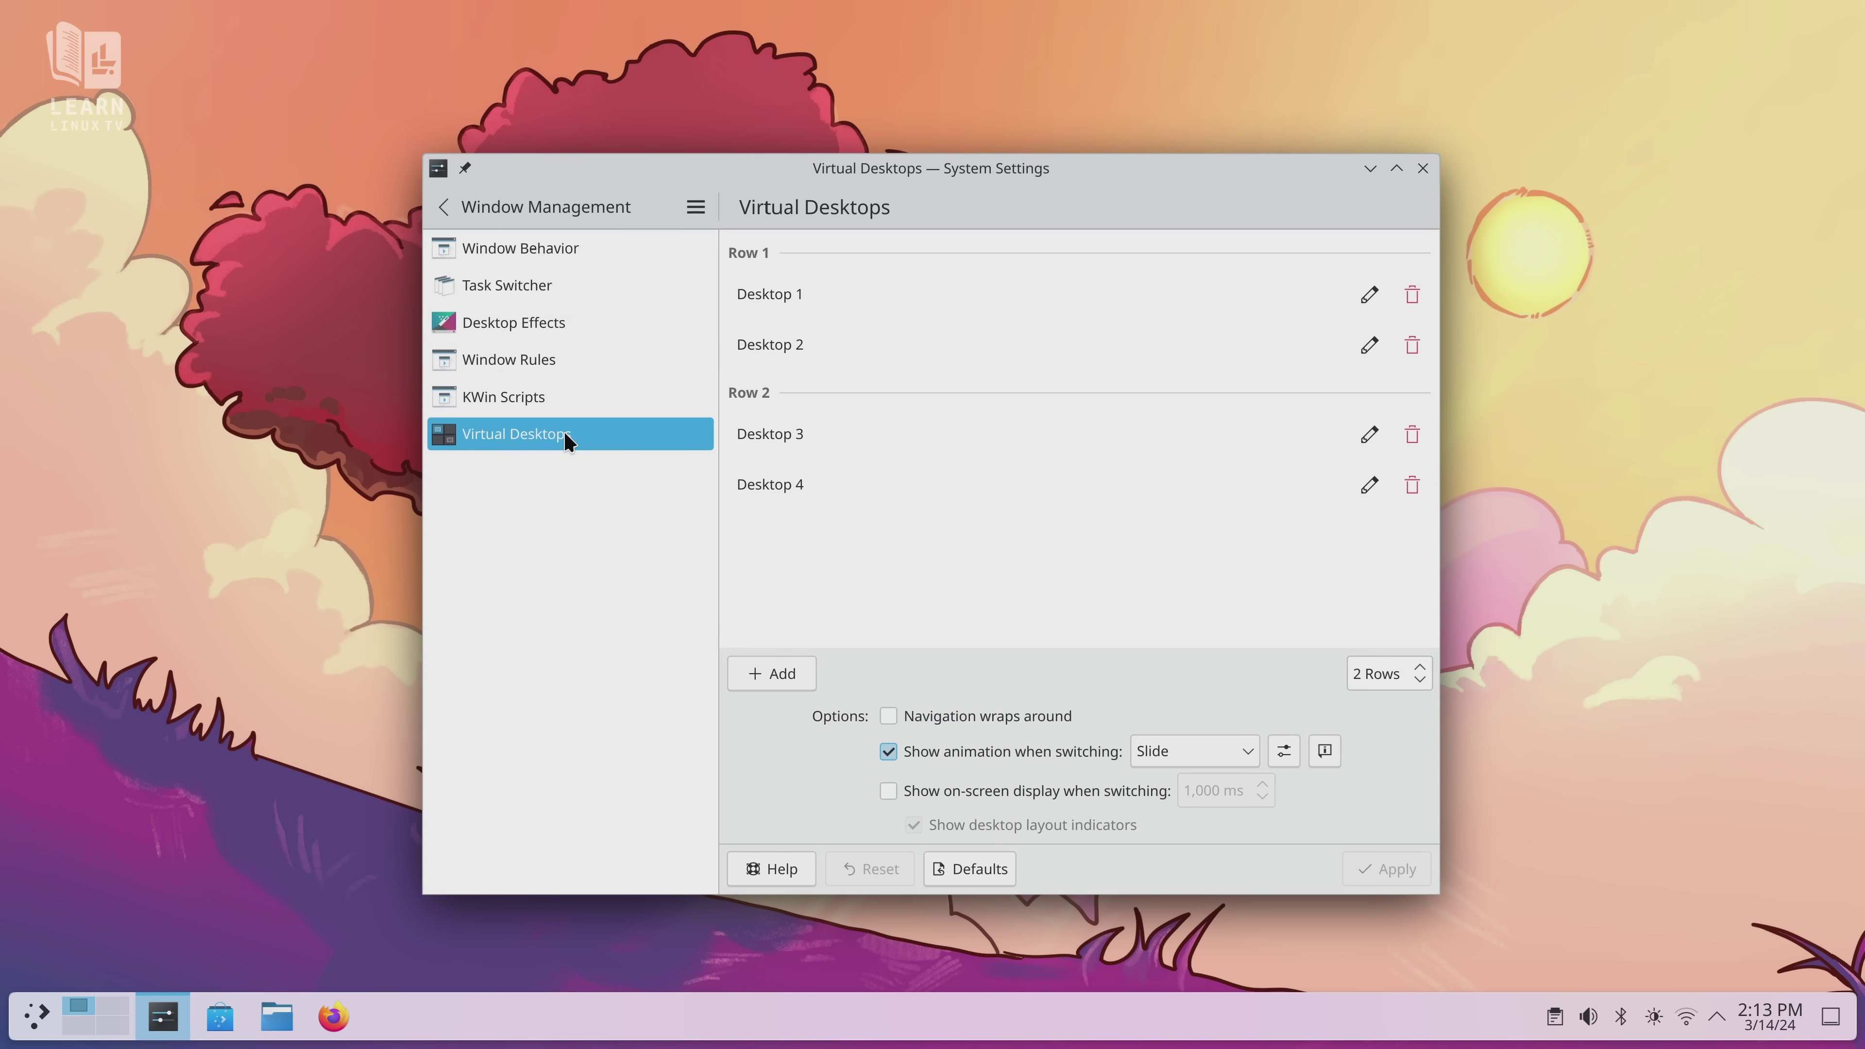
key("ctrl+q")
Reopen System Settings and turn on the Cube effect under Window Management's Desktop Effects.
left_click(162, 1016)
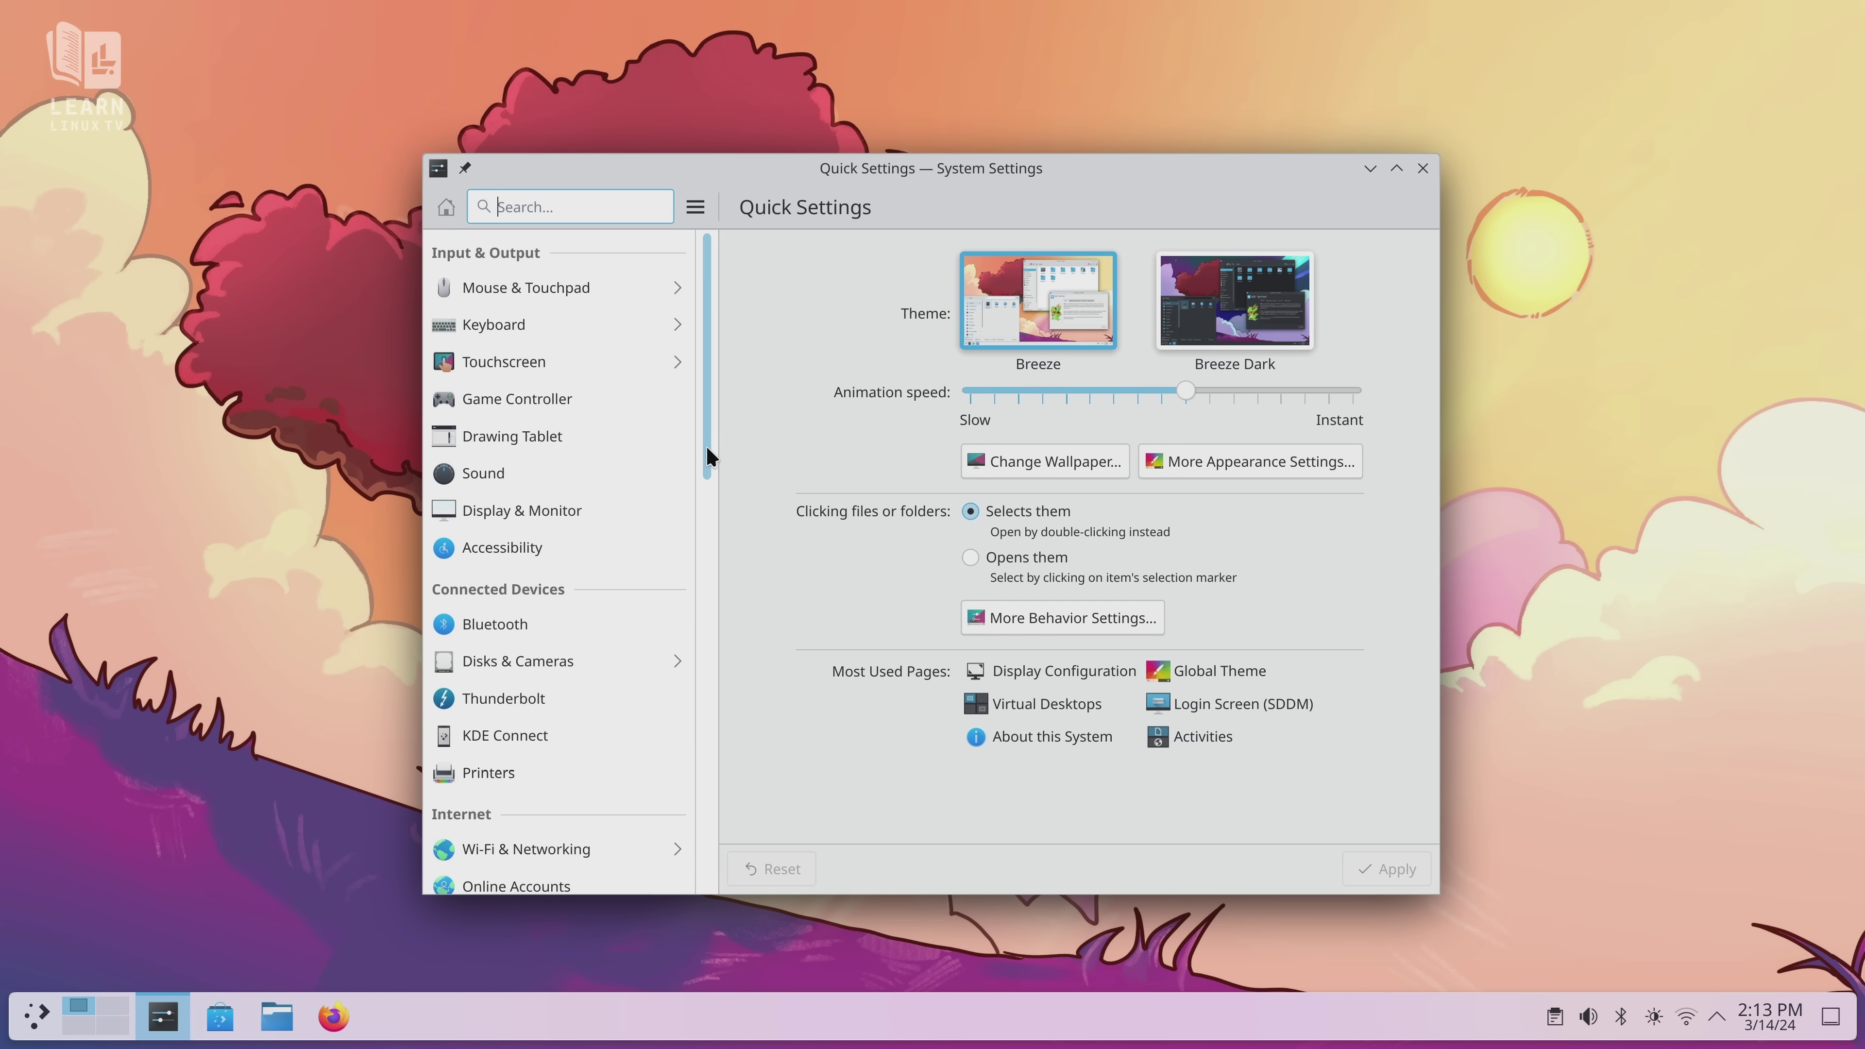
left_click_drag(707, 449, 718, 688)
left_click(646, 552)
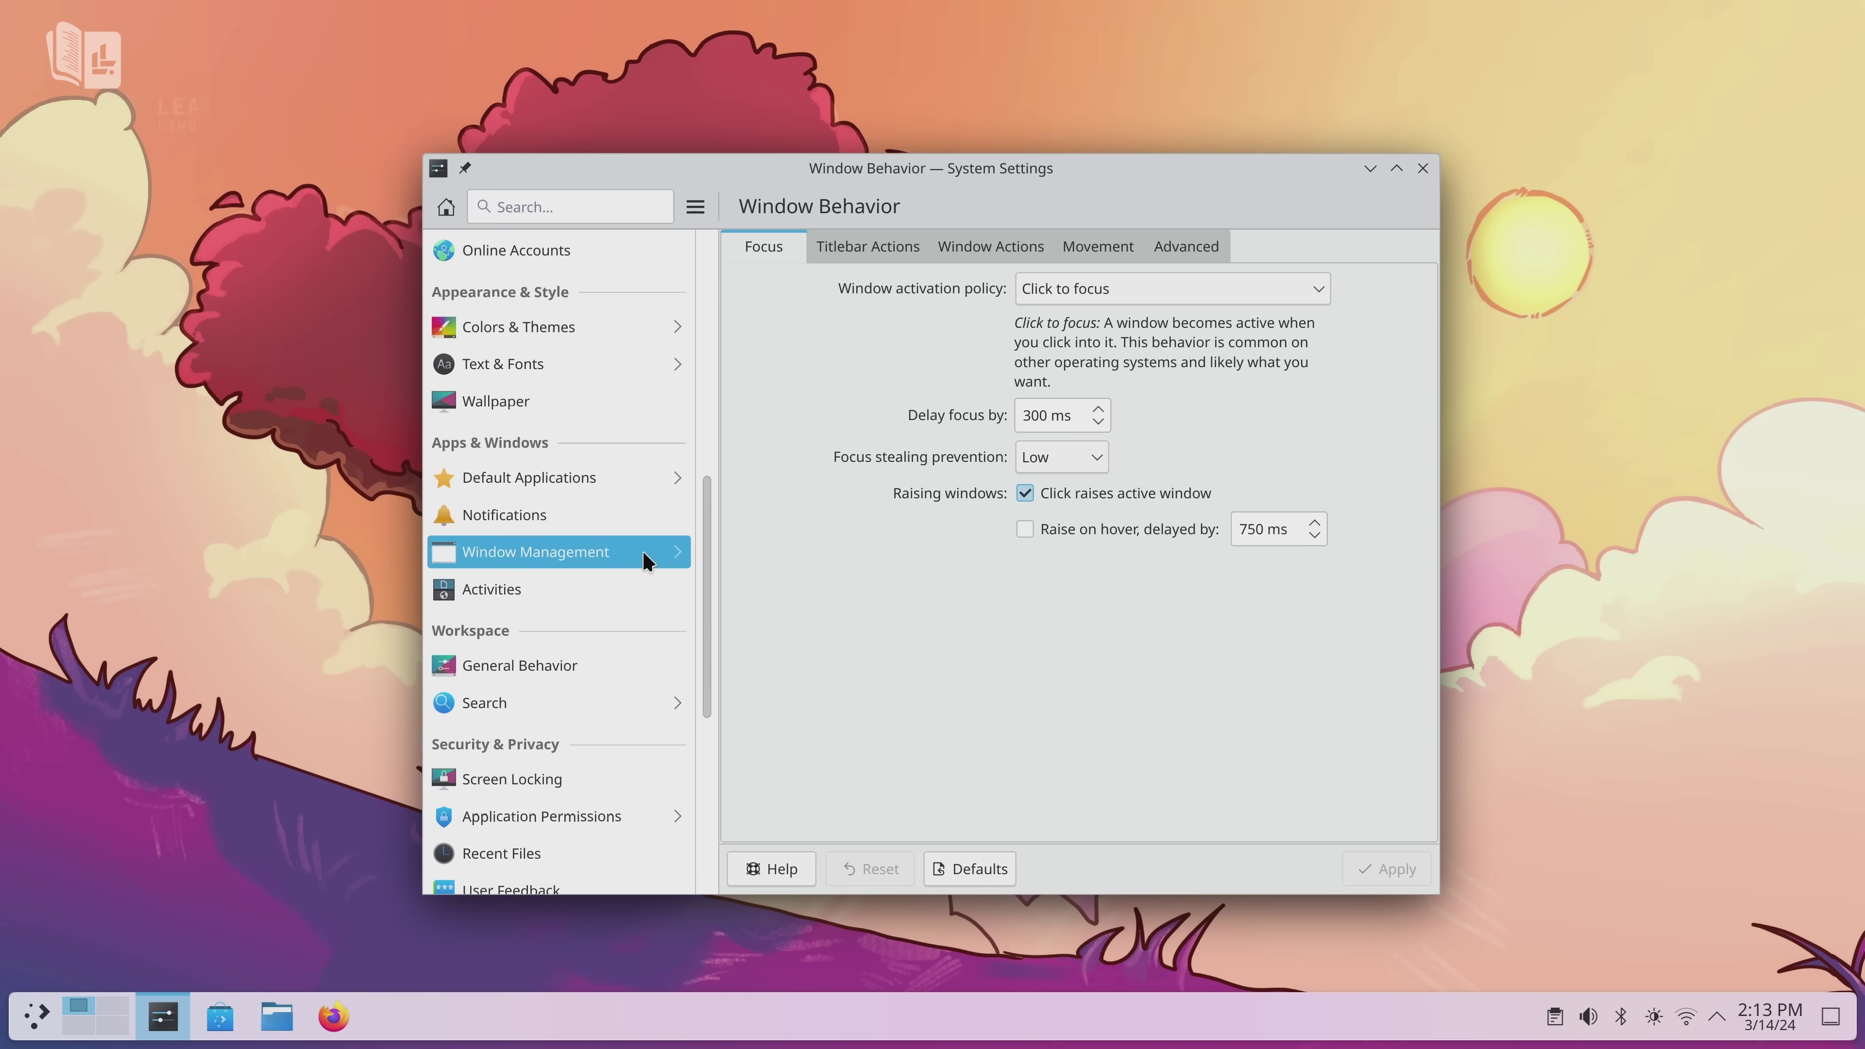
left_click(567, 440)
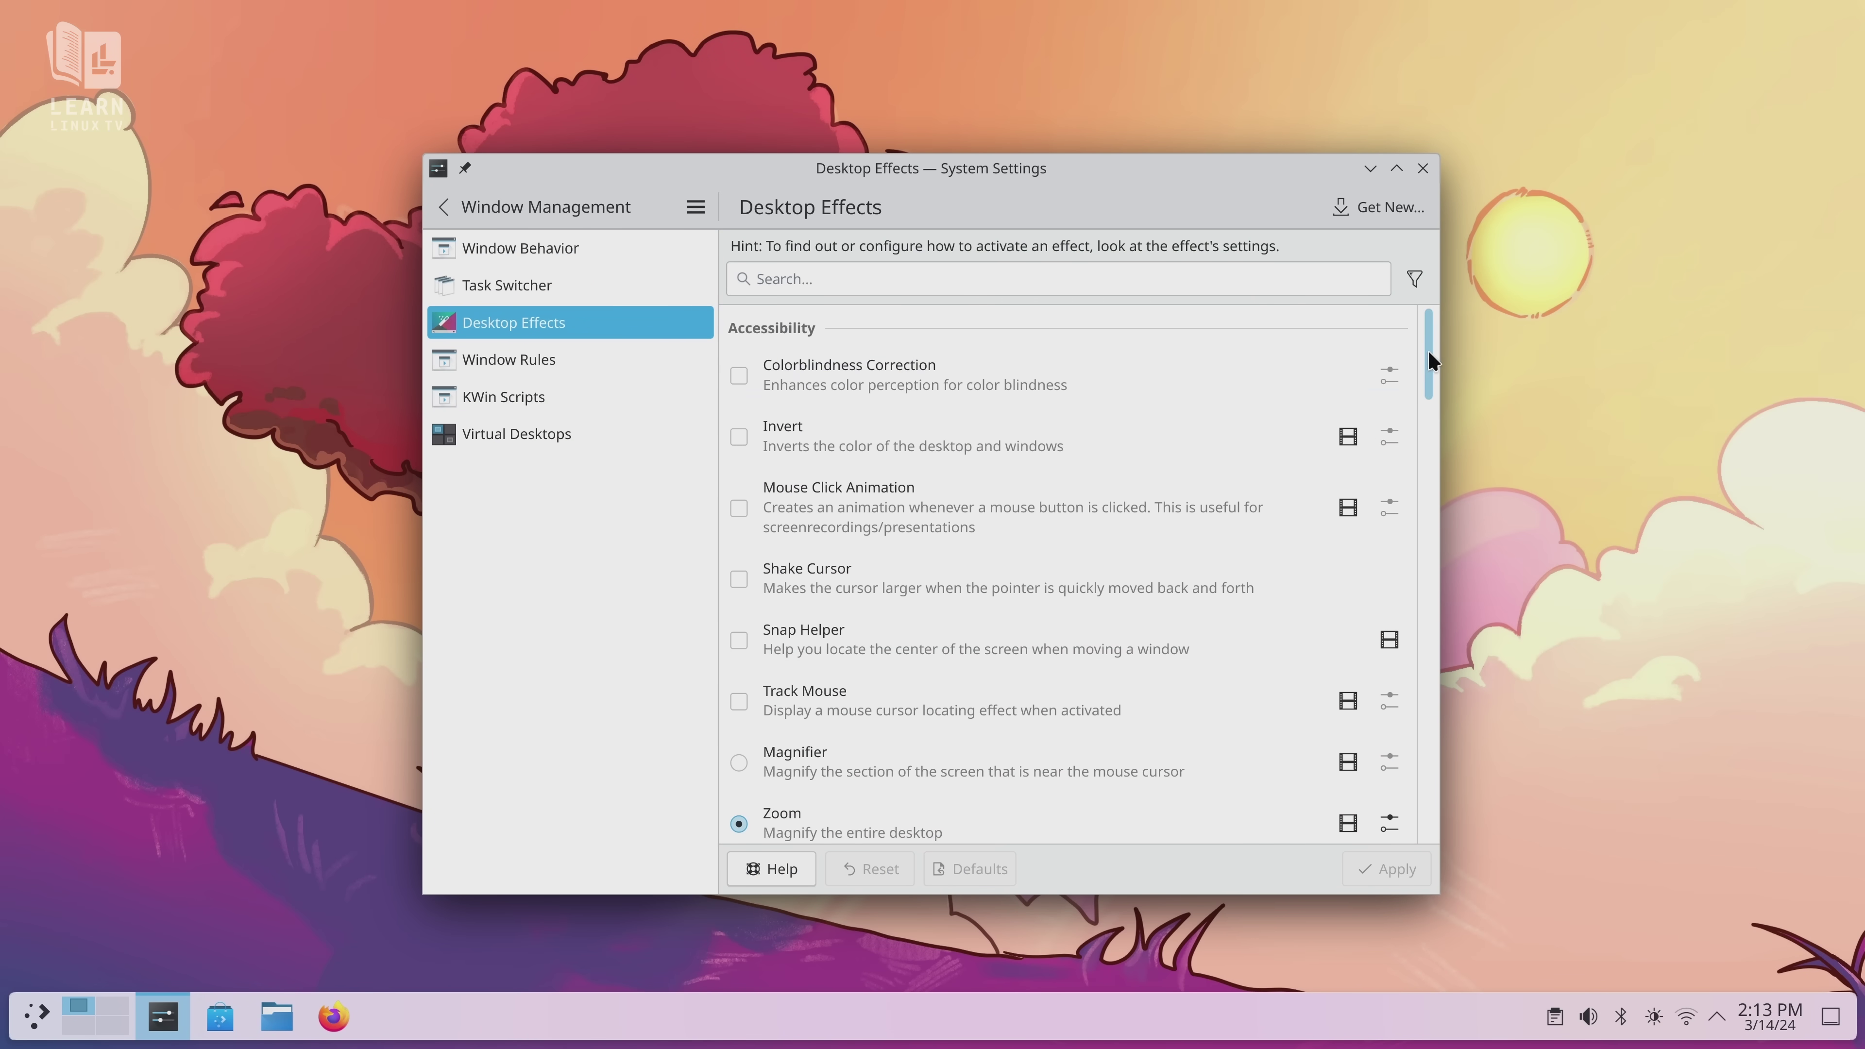
mouse_move(1428, 353)
left_mouse_down()
mouse_move(1423, 593)
mouse_move(1501, 810)
left_mouse_up()
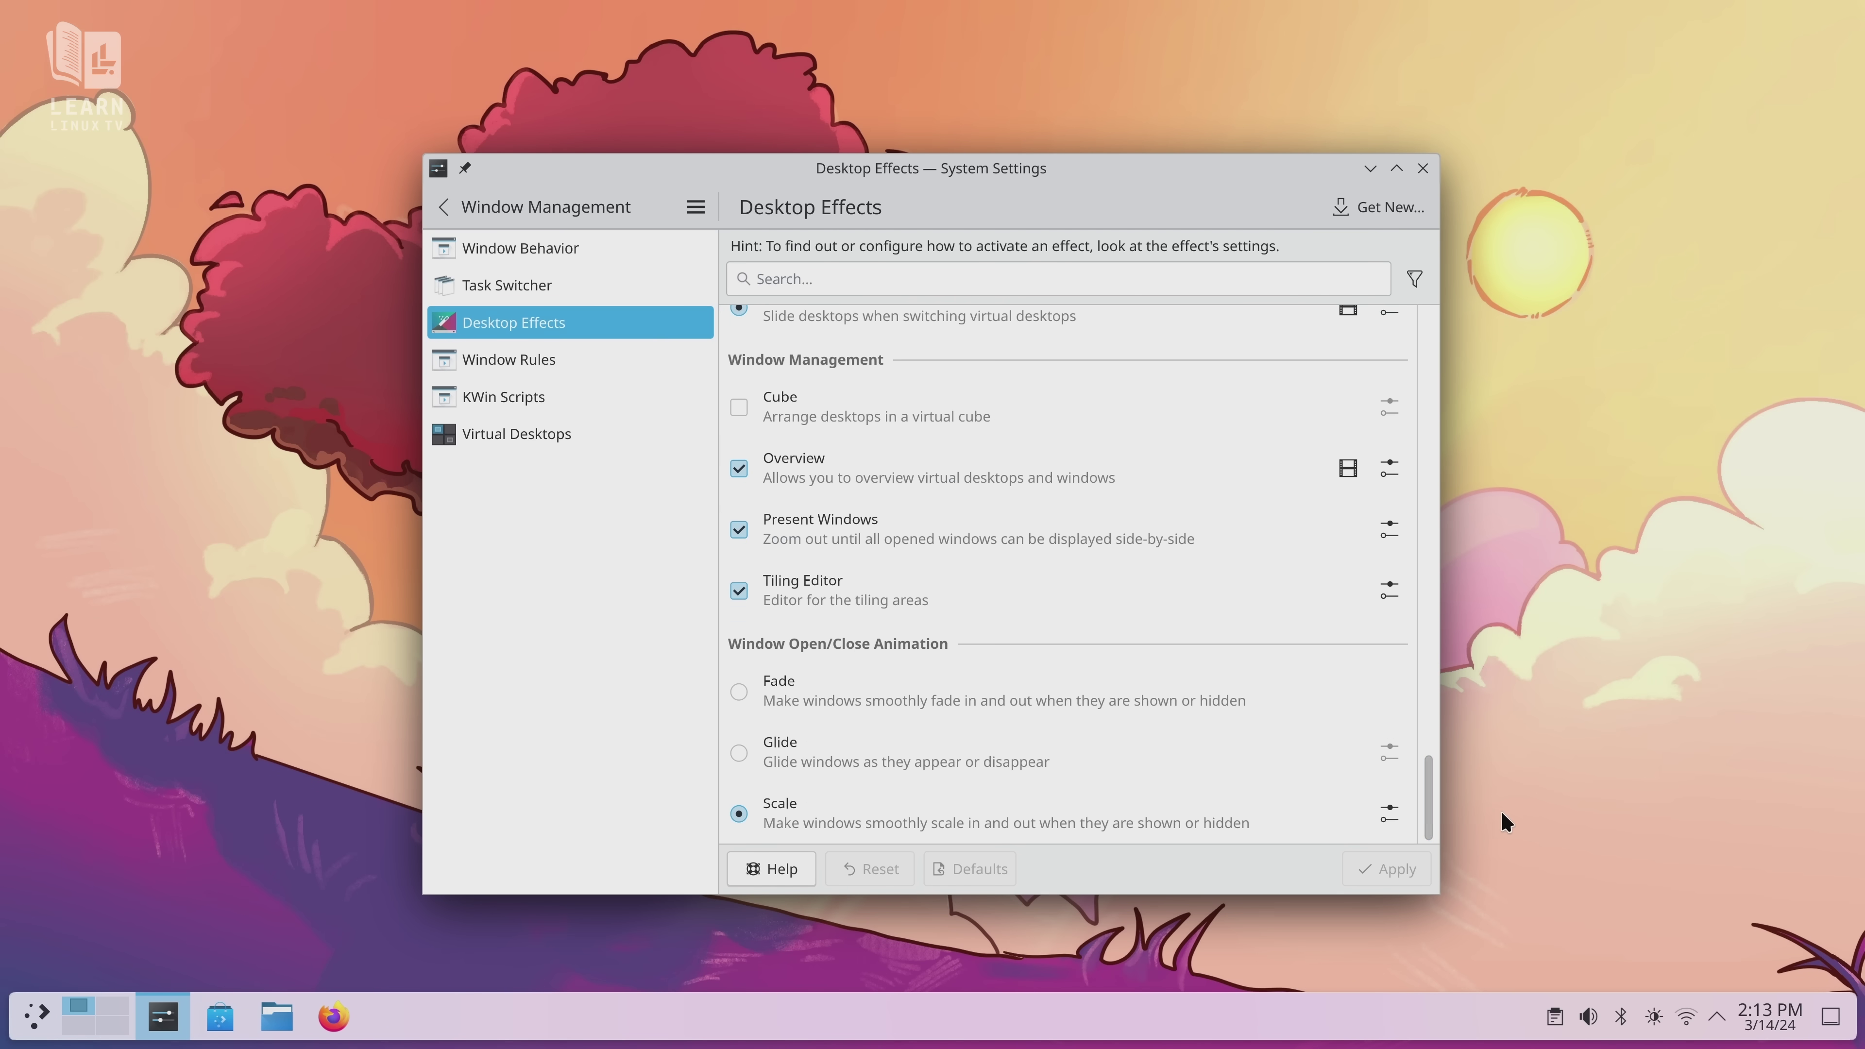
left_click(736, 410)
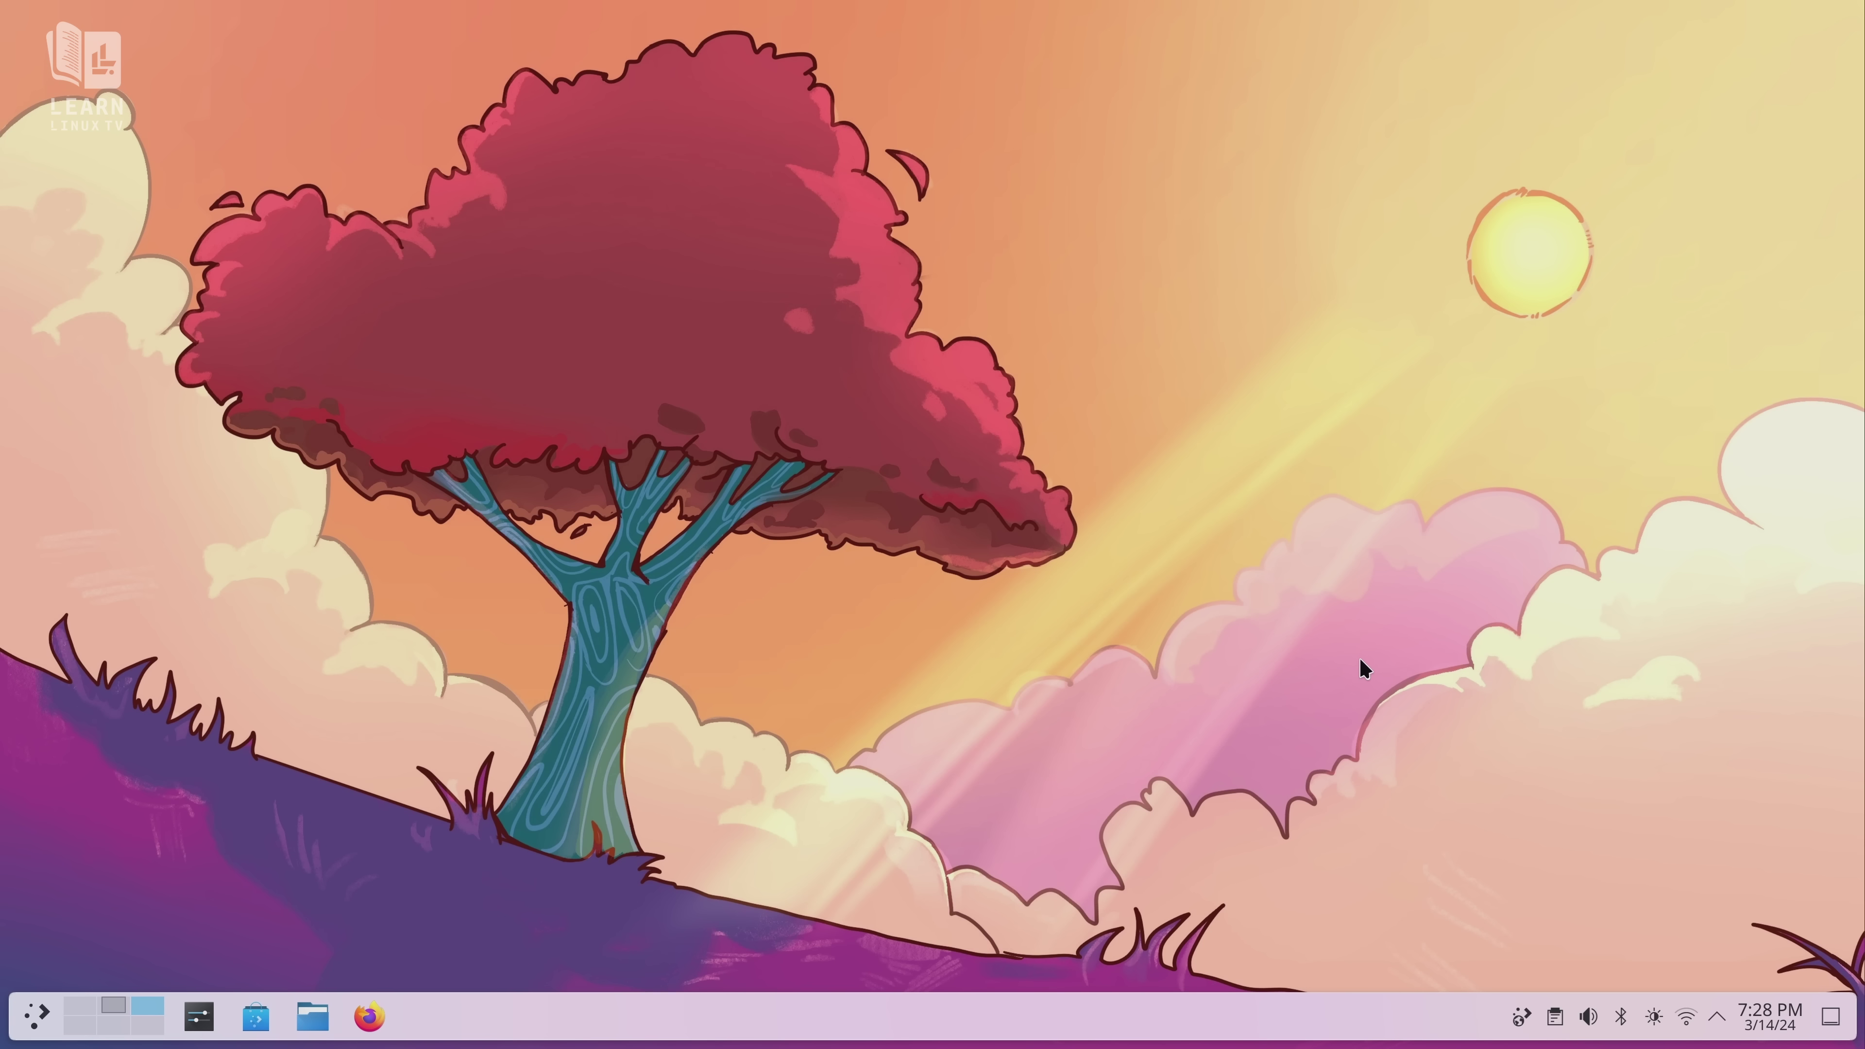
Bring up the desktop cube, then load learnlinux.tv in Firefox and scroll the page.
key("super+c")
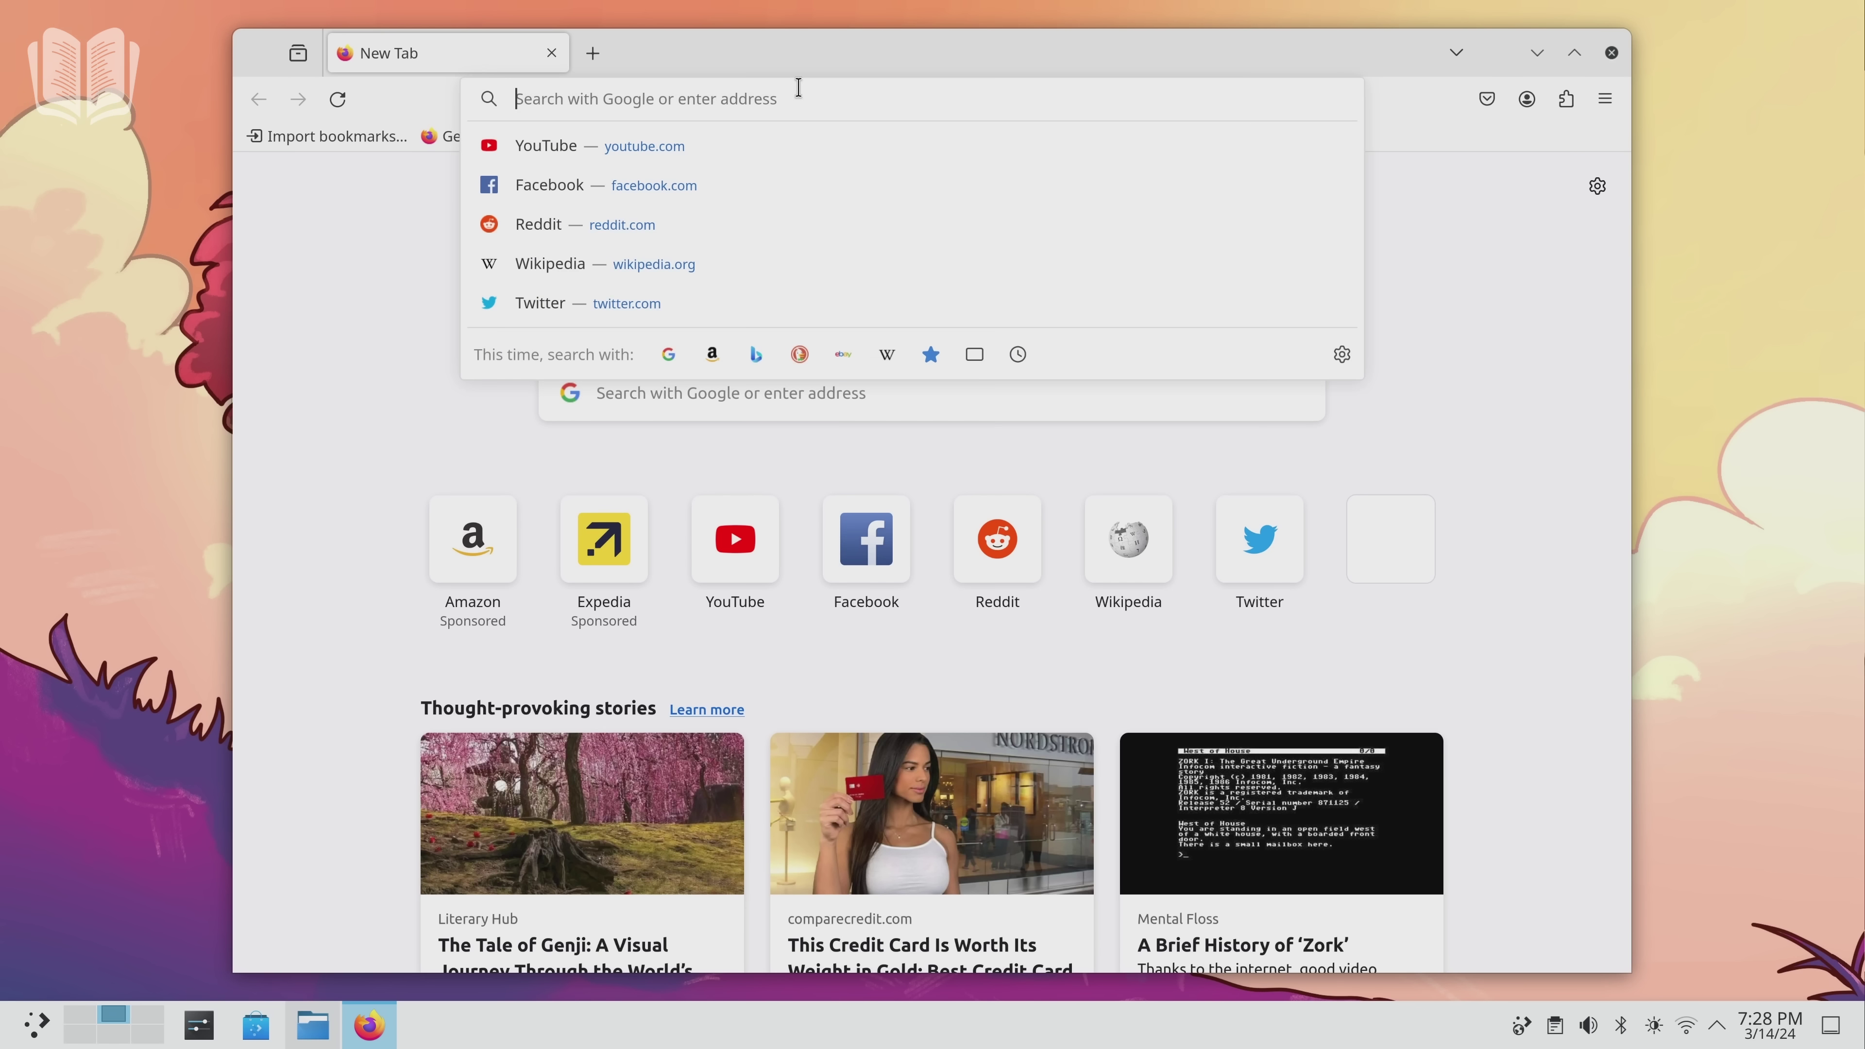
type("learnlin")
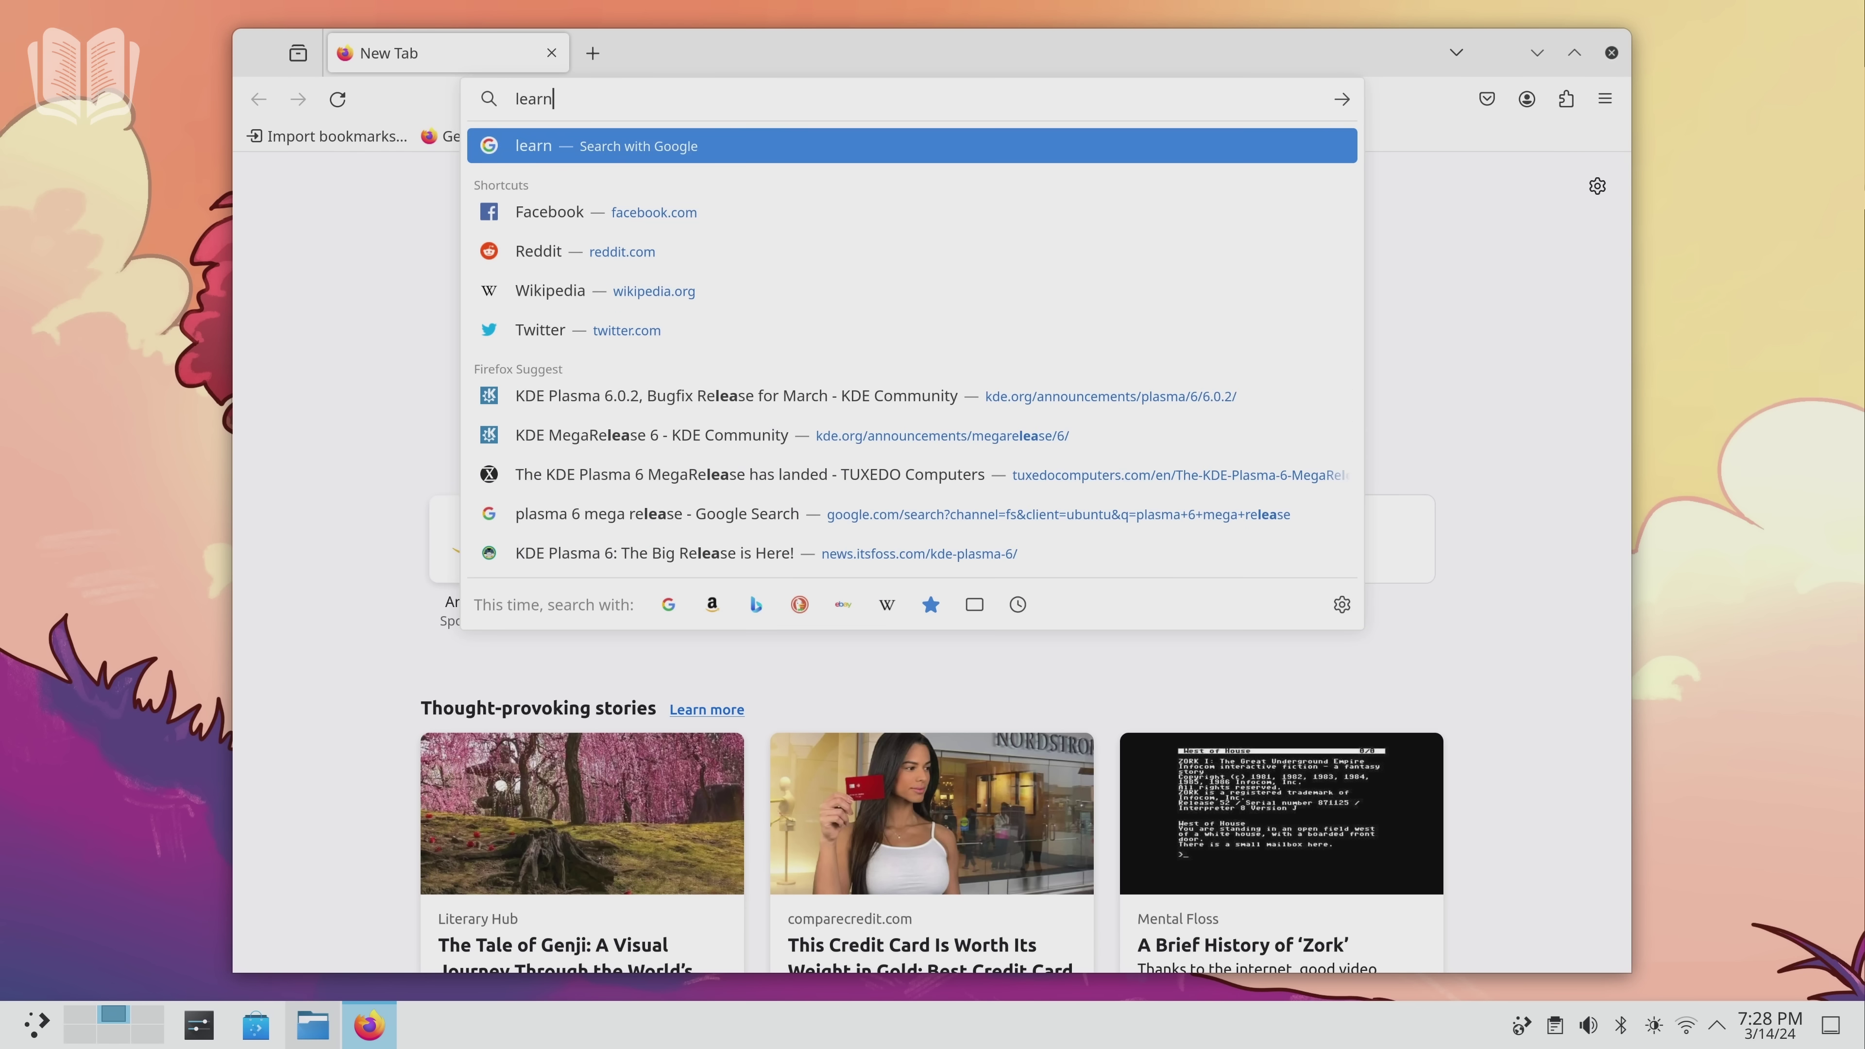
type("ux.tv")
key("Return")
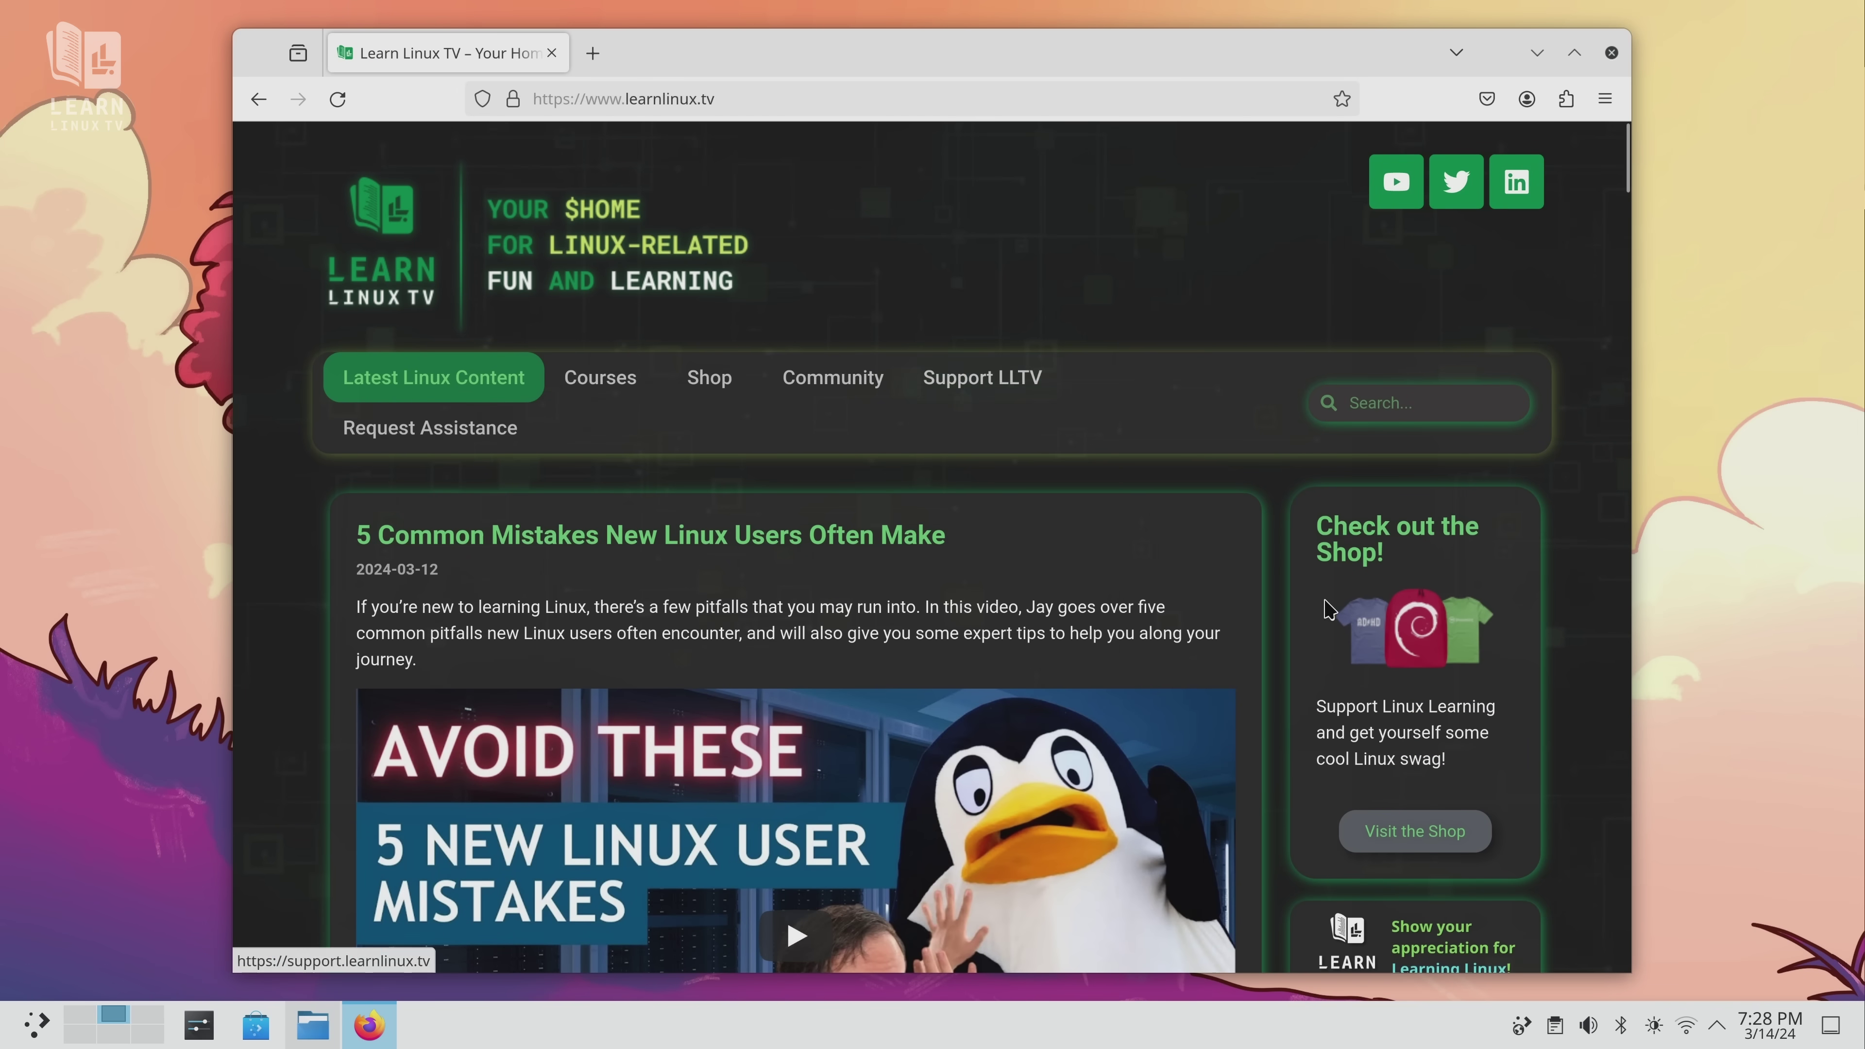
scroll(1545, 632, "down", 10)
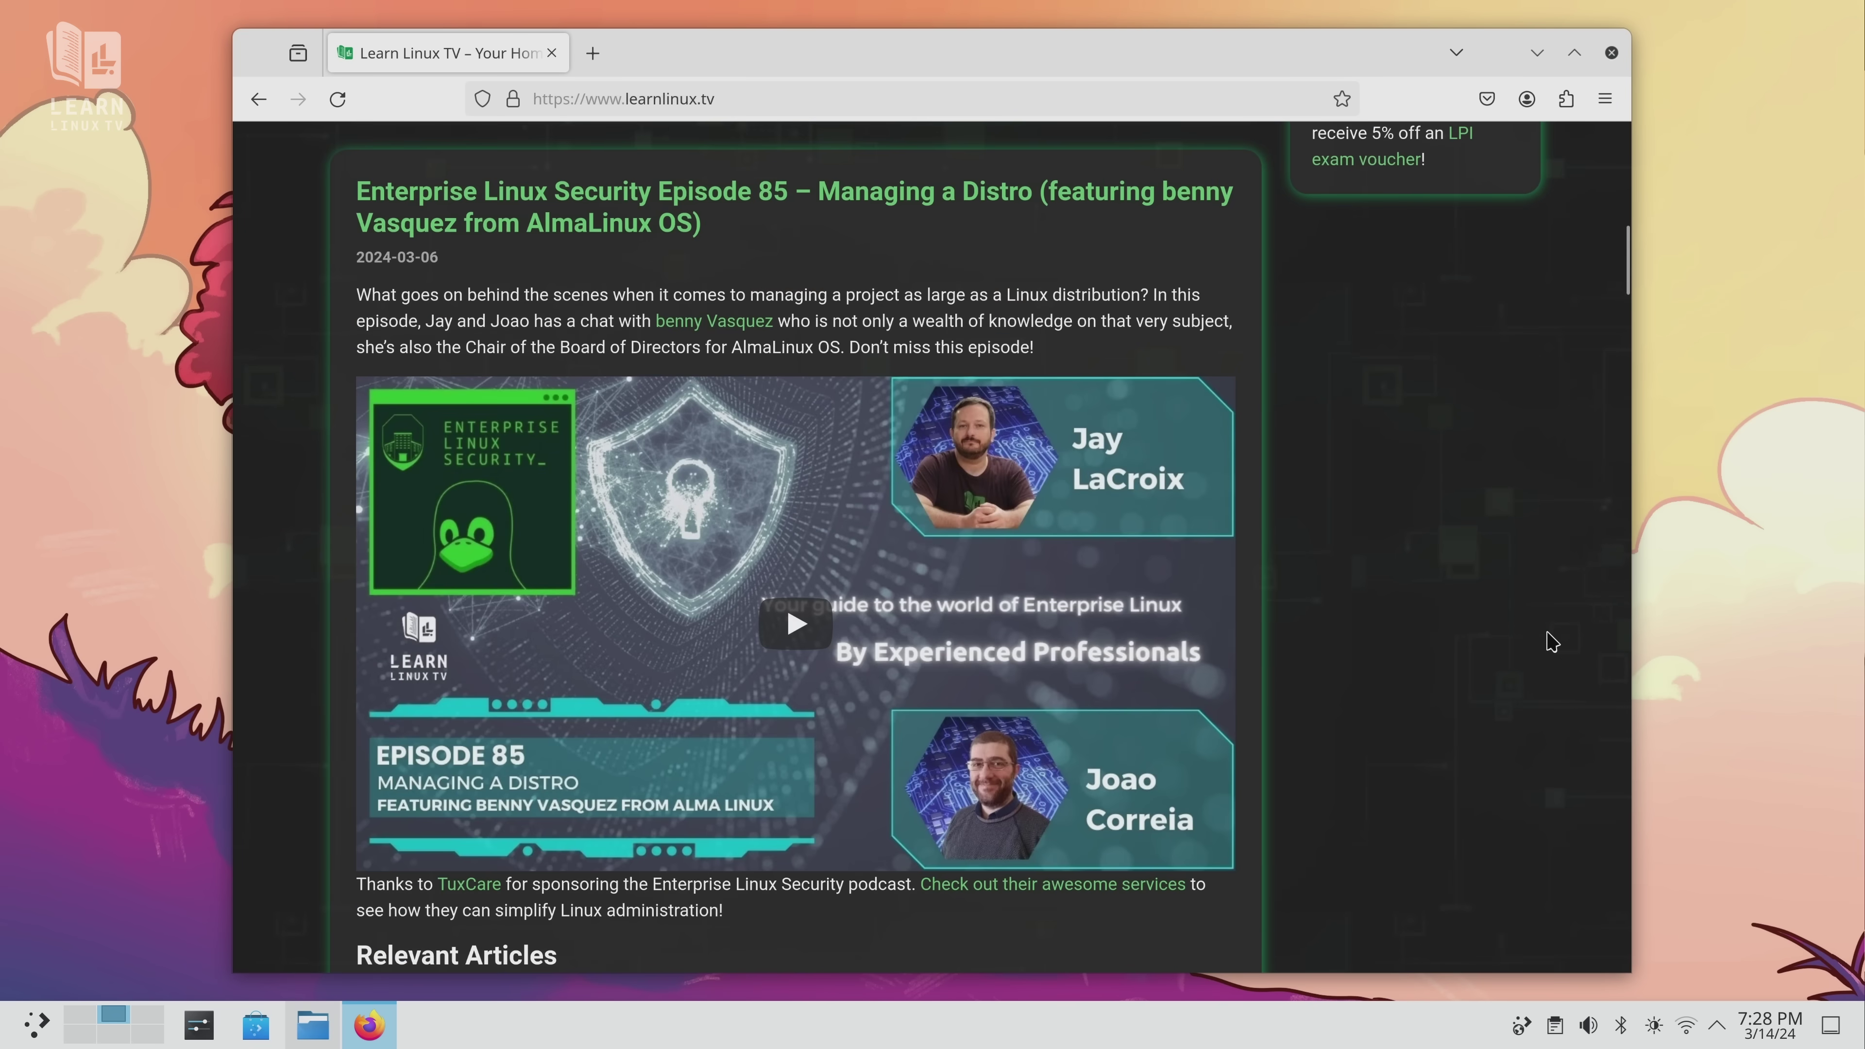
scroll(1551, 641, "up", 10)
Rotate the cube between the empty desktop and the Firefox desktop, ending on the empty one.
key("super+c")
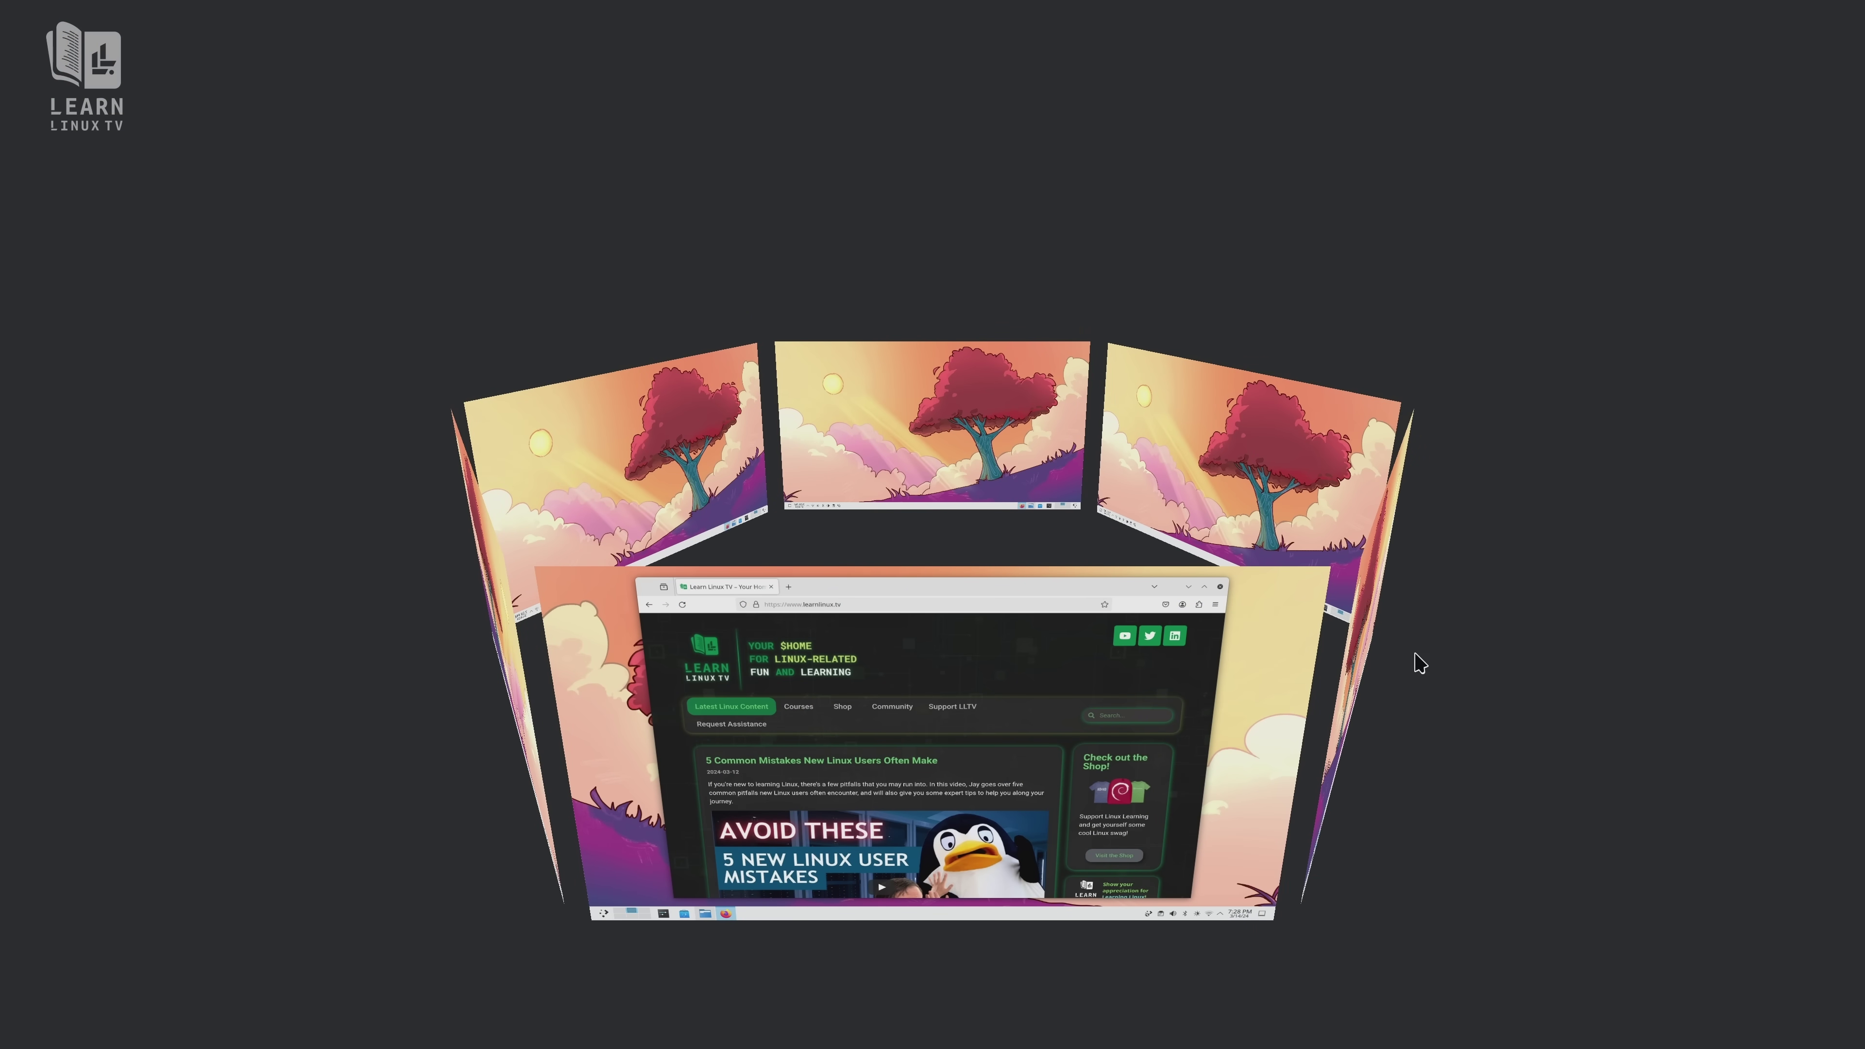
key("Right")
key("Return")
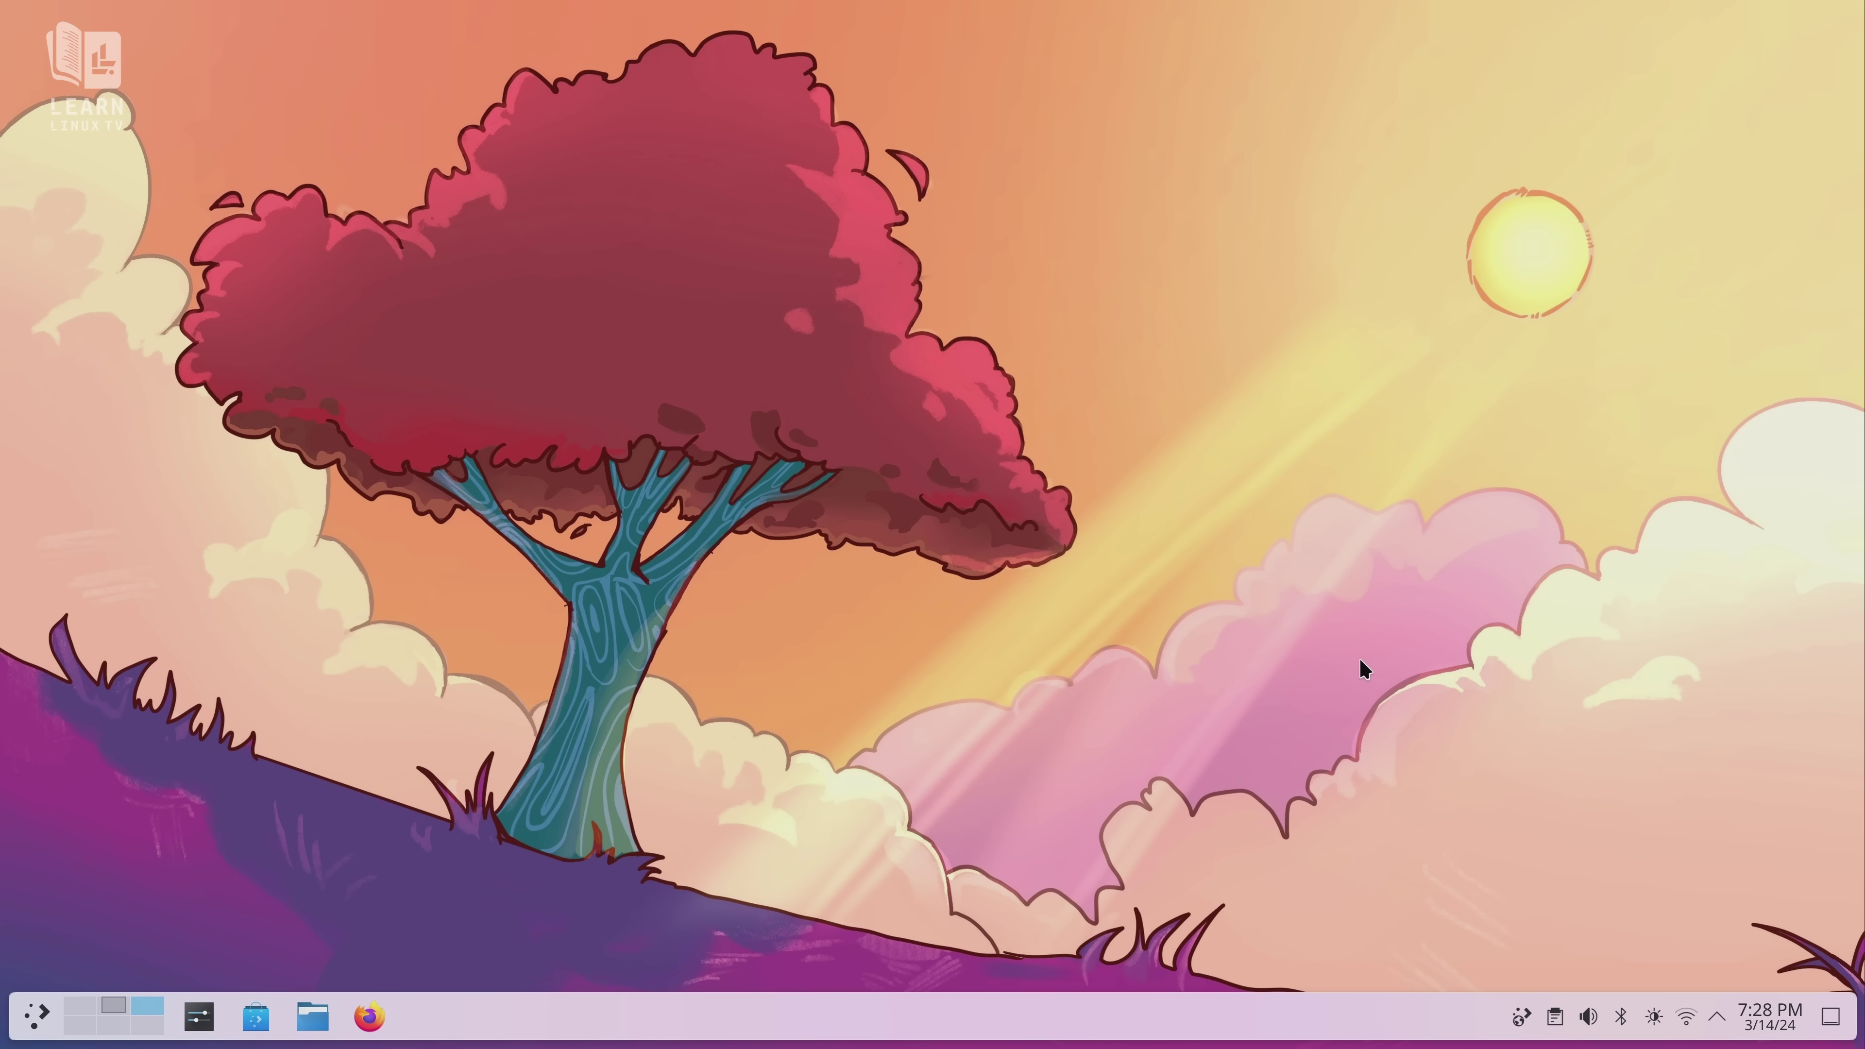
key("super+c")
key("Left")
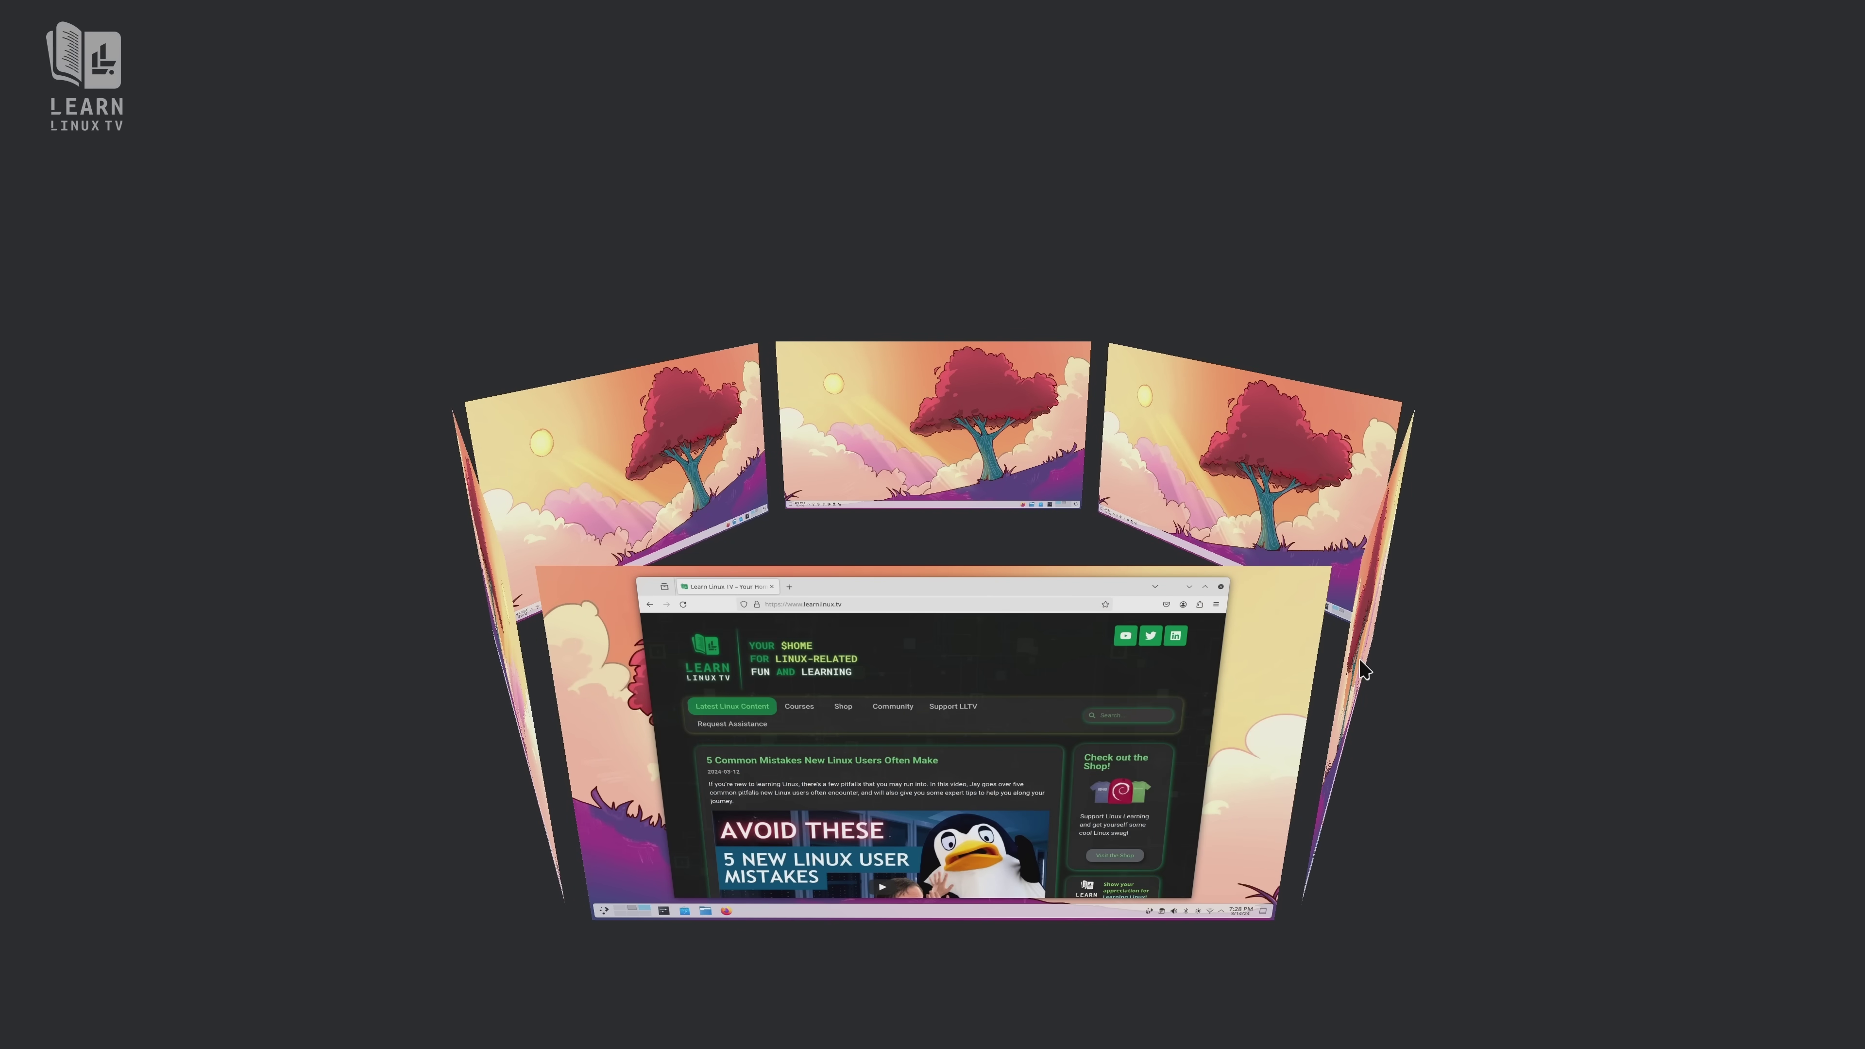
key("Return")
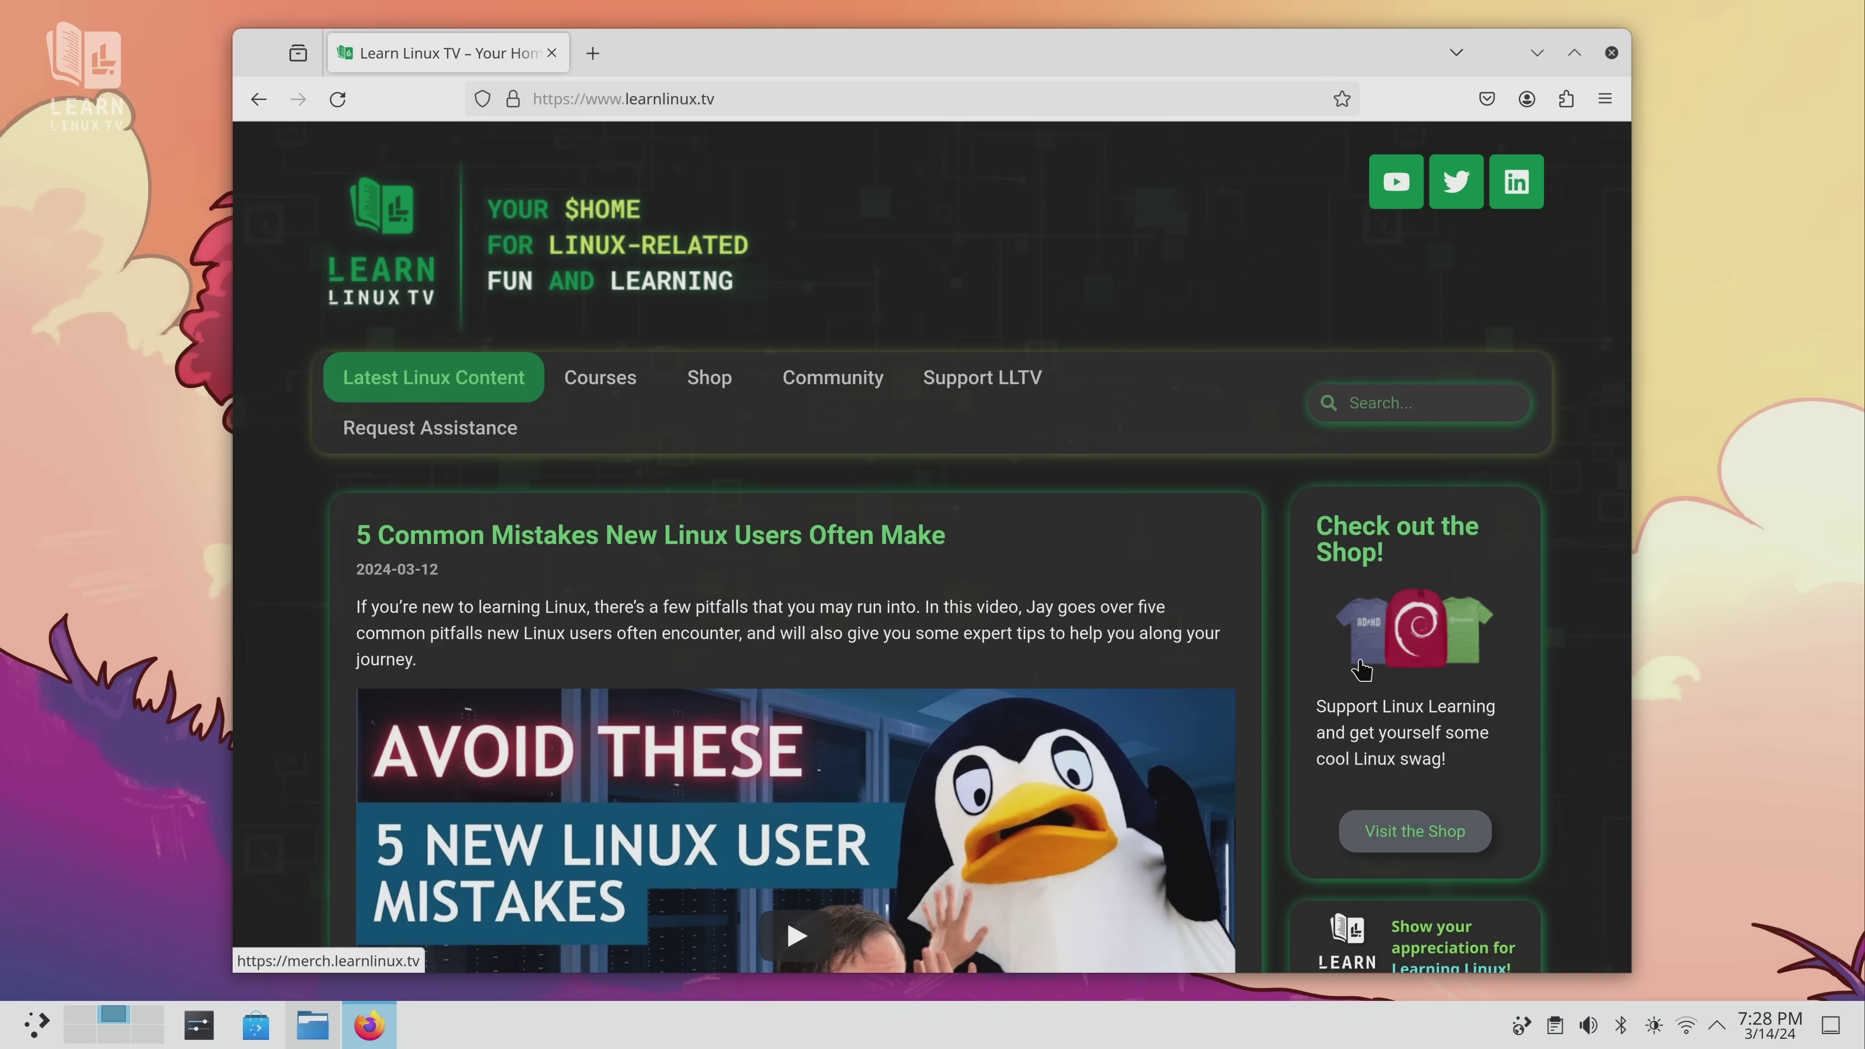
key("super+c")
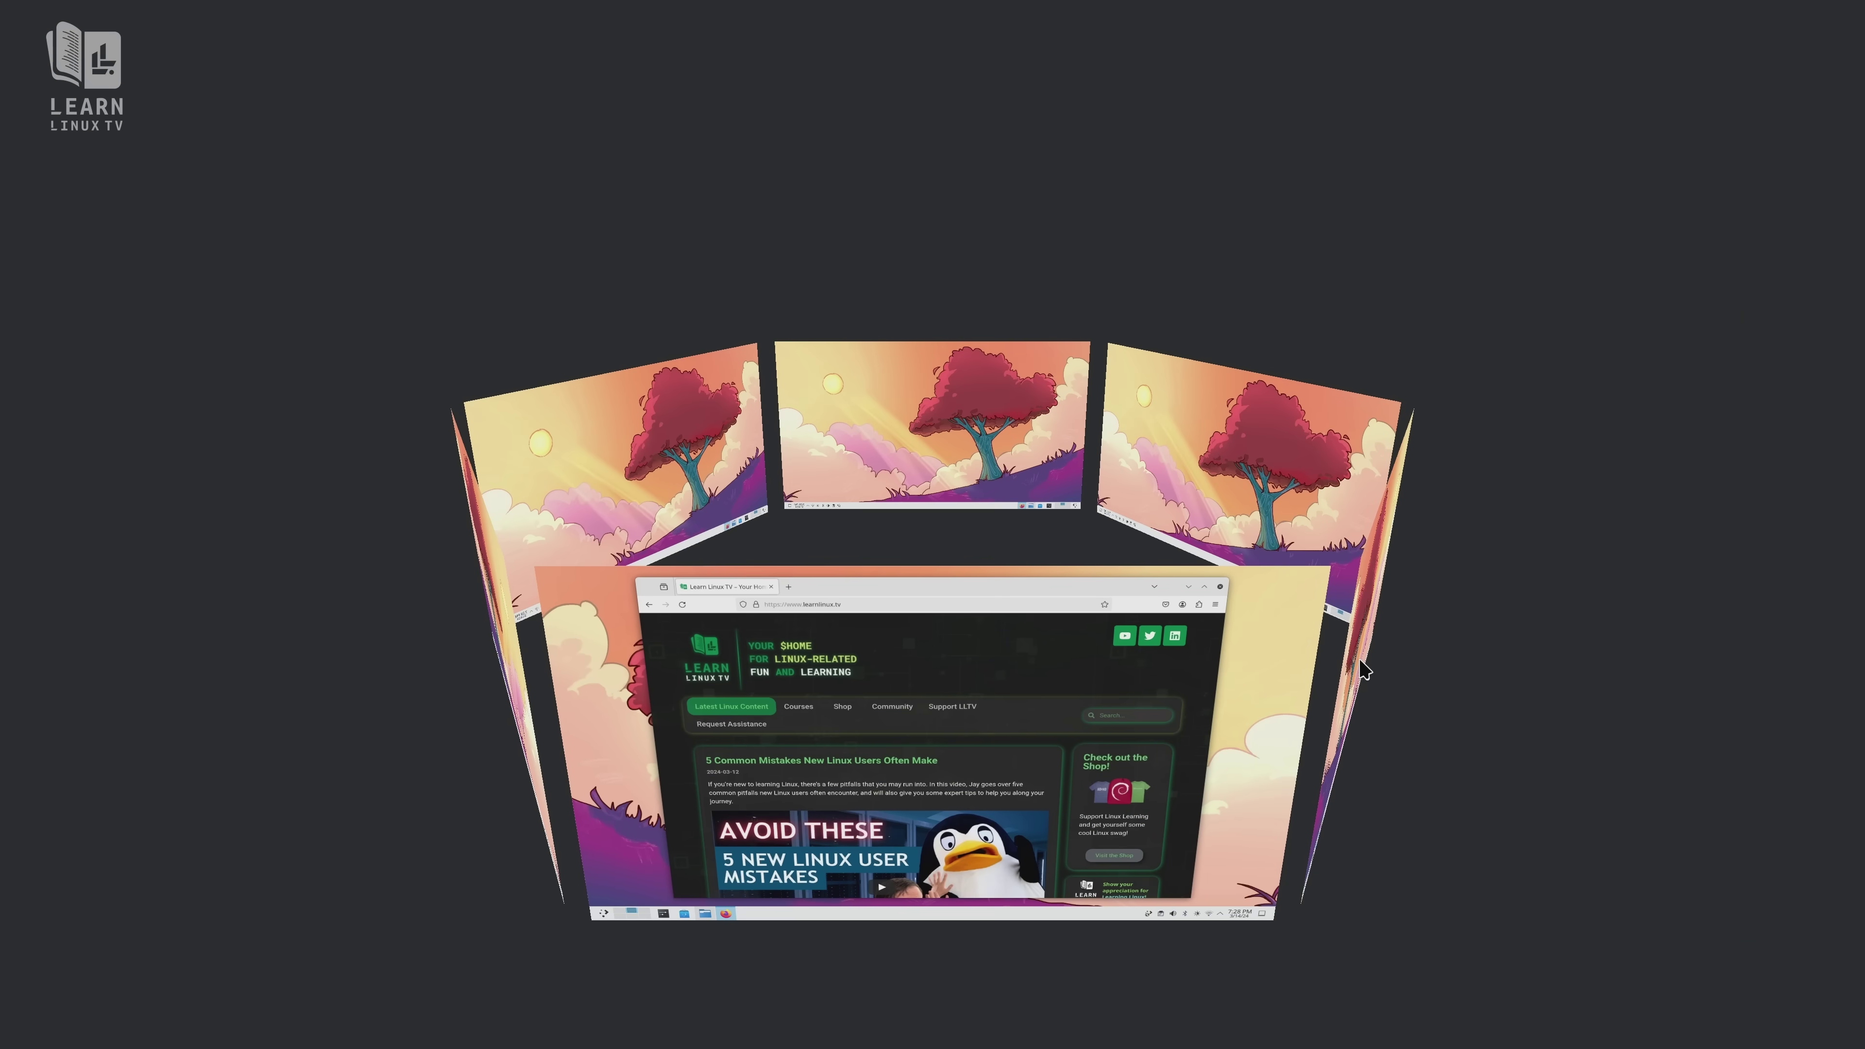
key("Right")
key("Return")
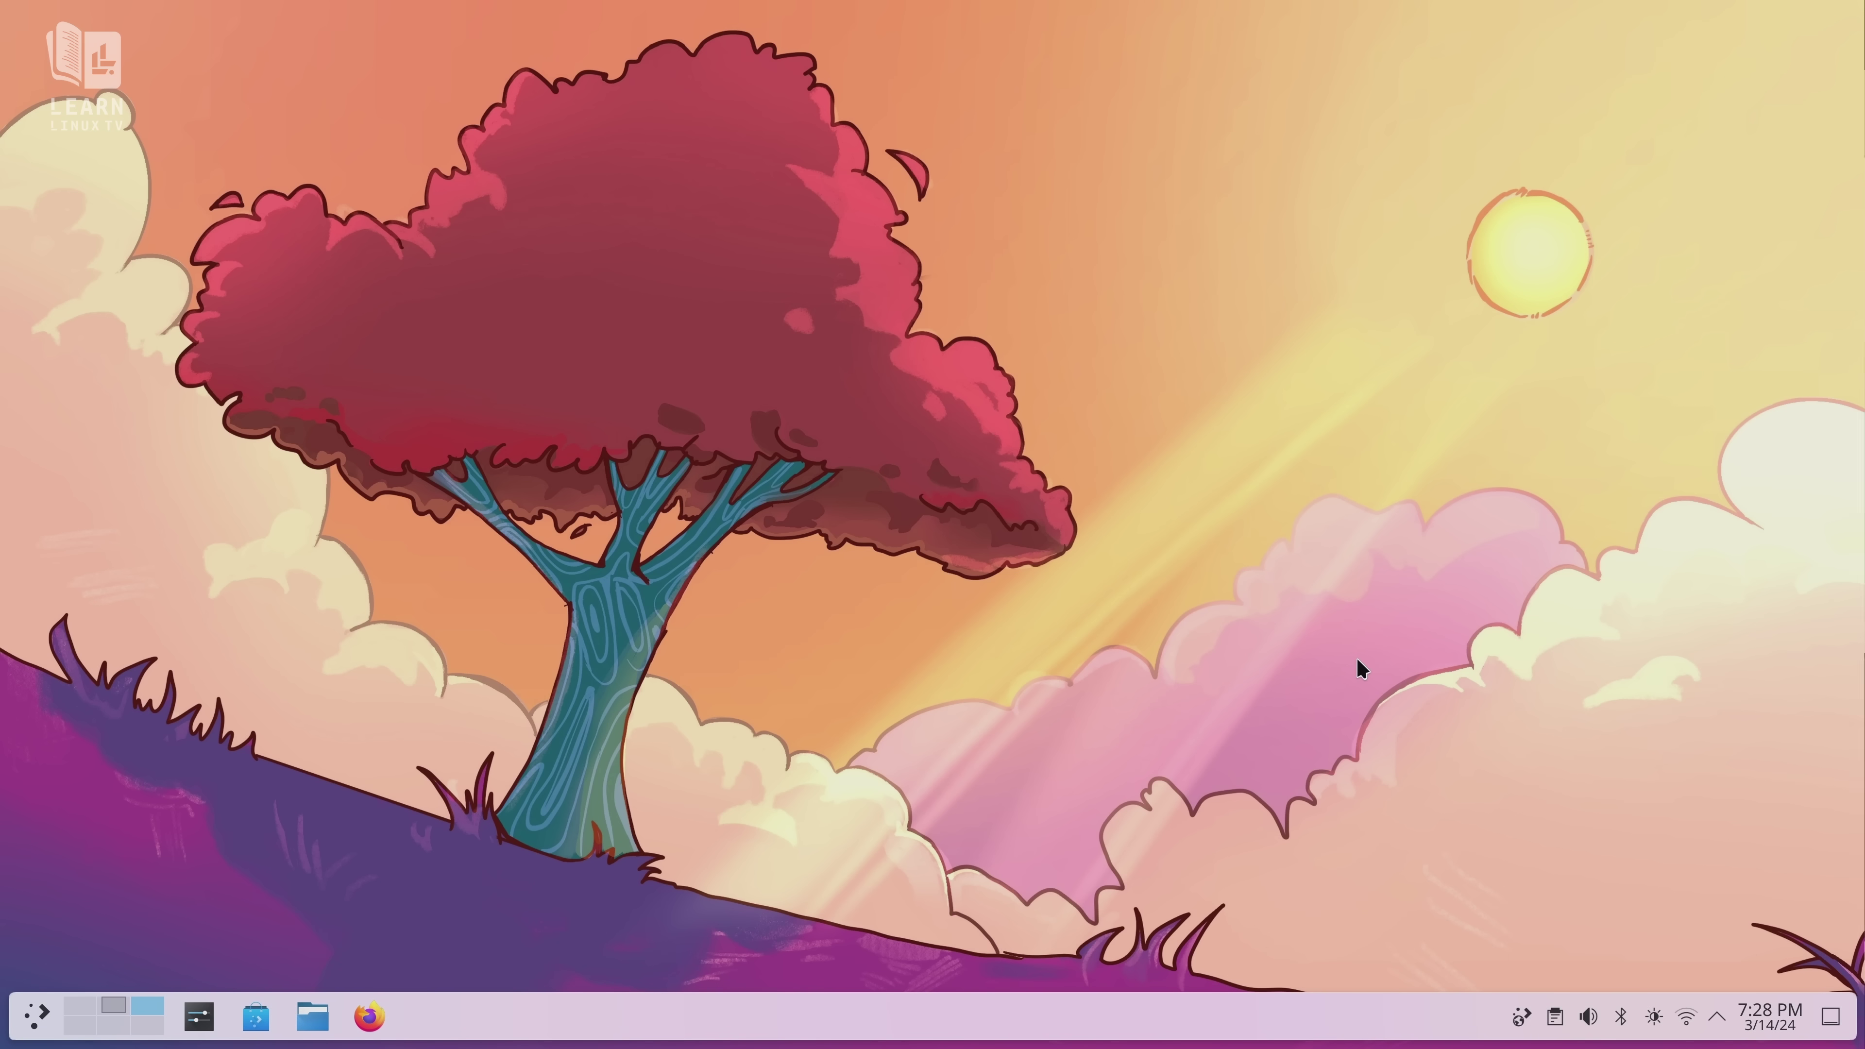
Open Dolphin, launch Kate, move its window left and start a new empty document.
left_click(313, 1017)
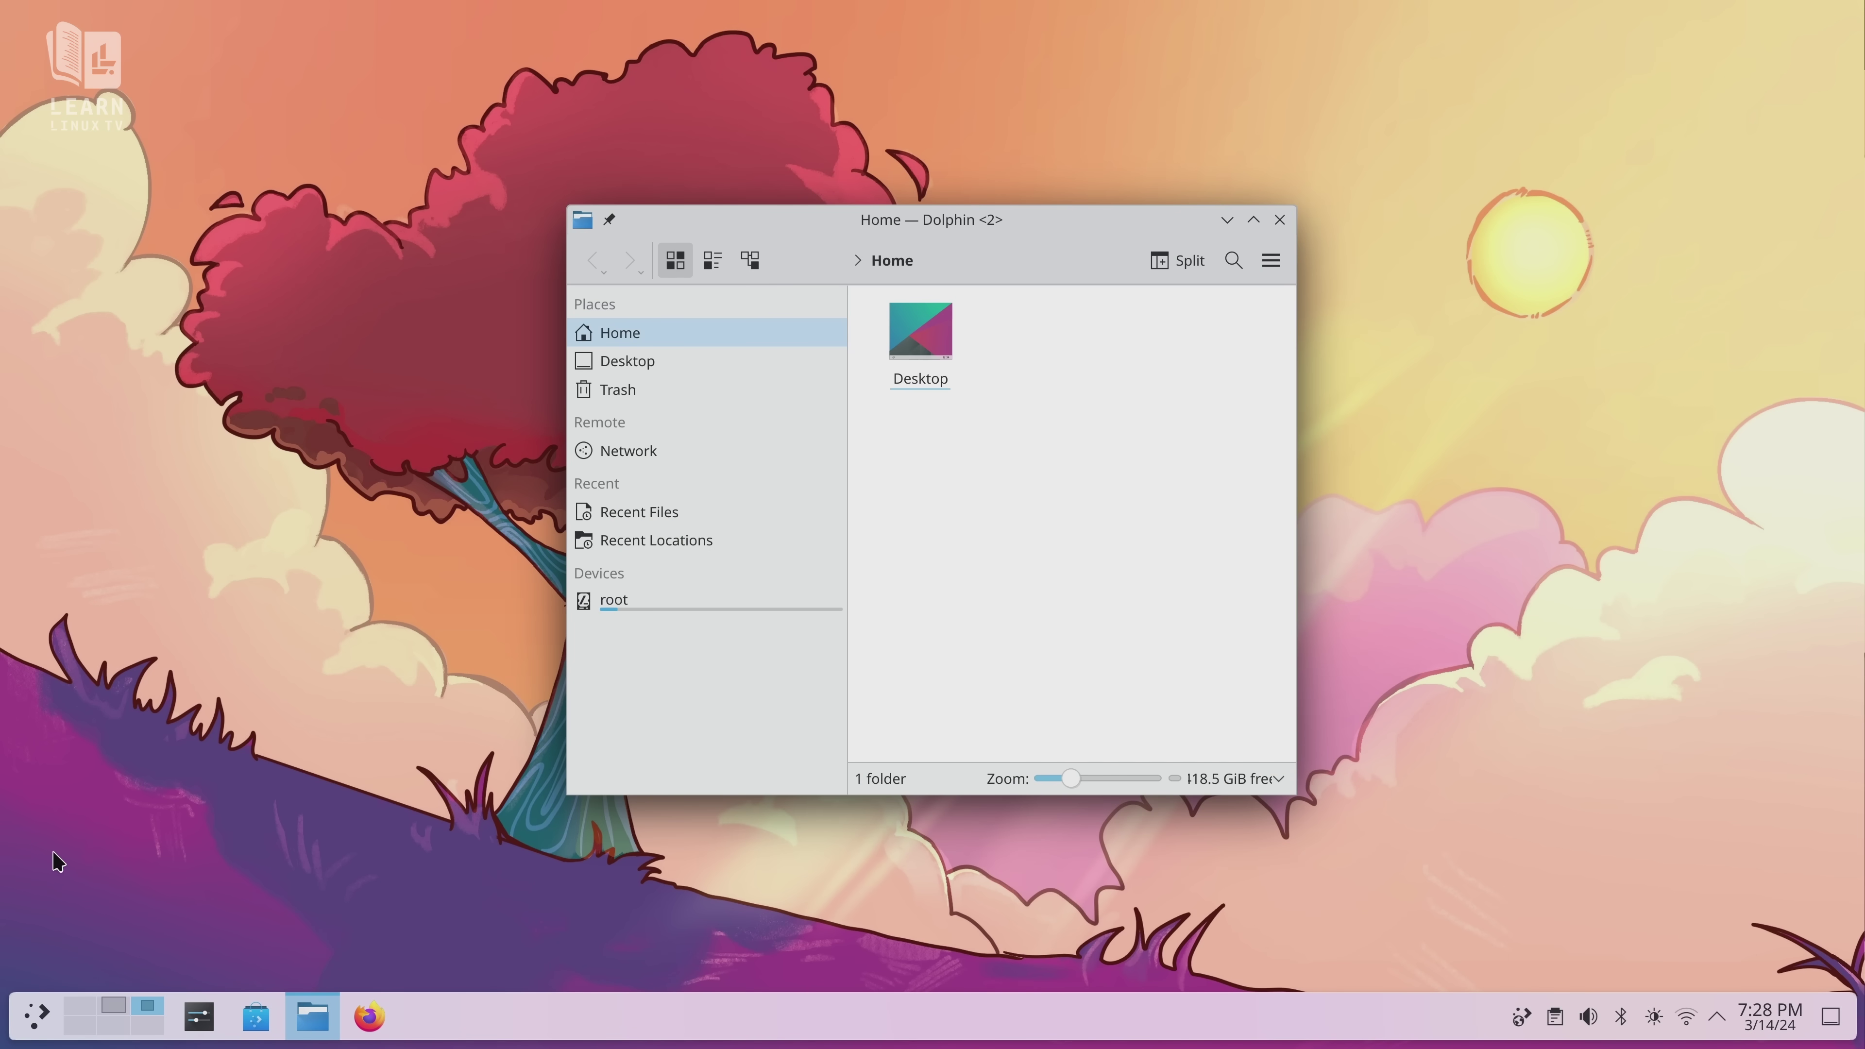
left_click(39, 1019)
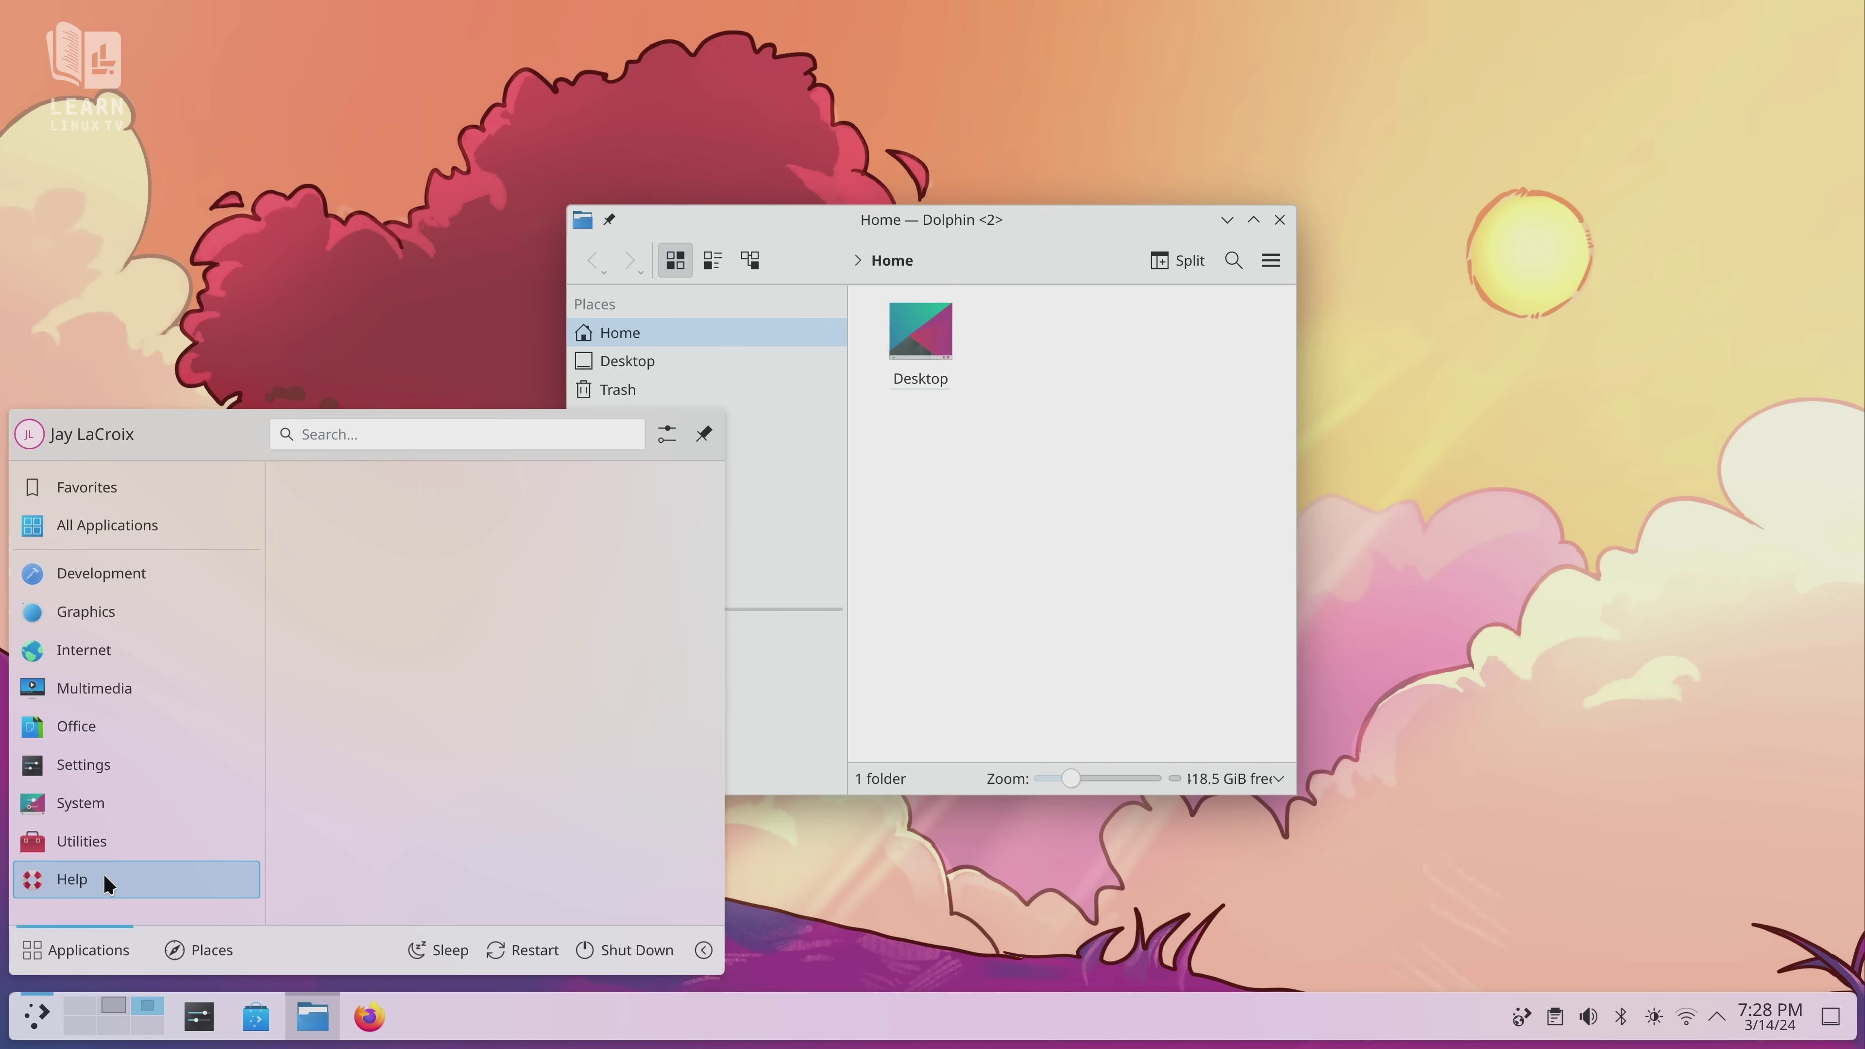
mouse_move(154, 554)
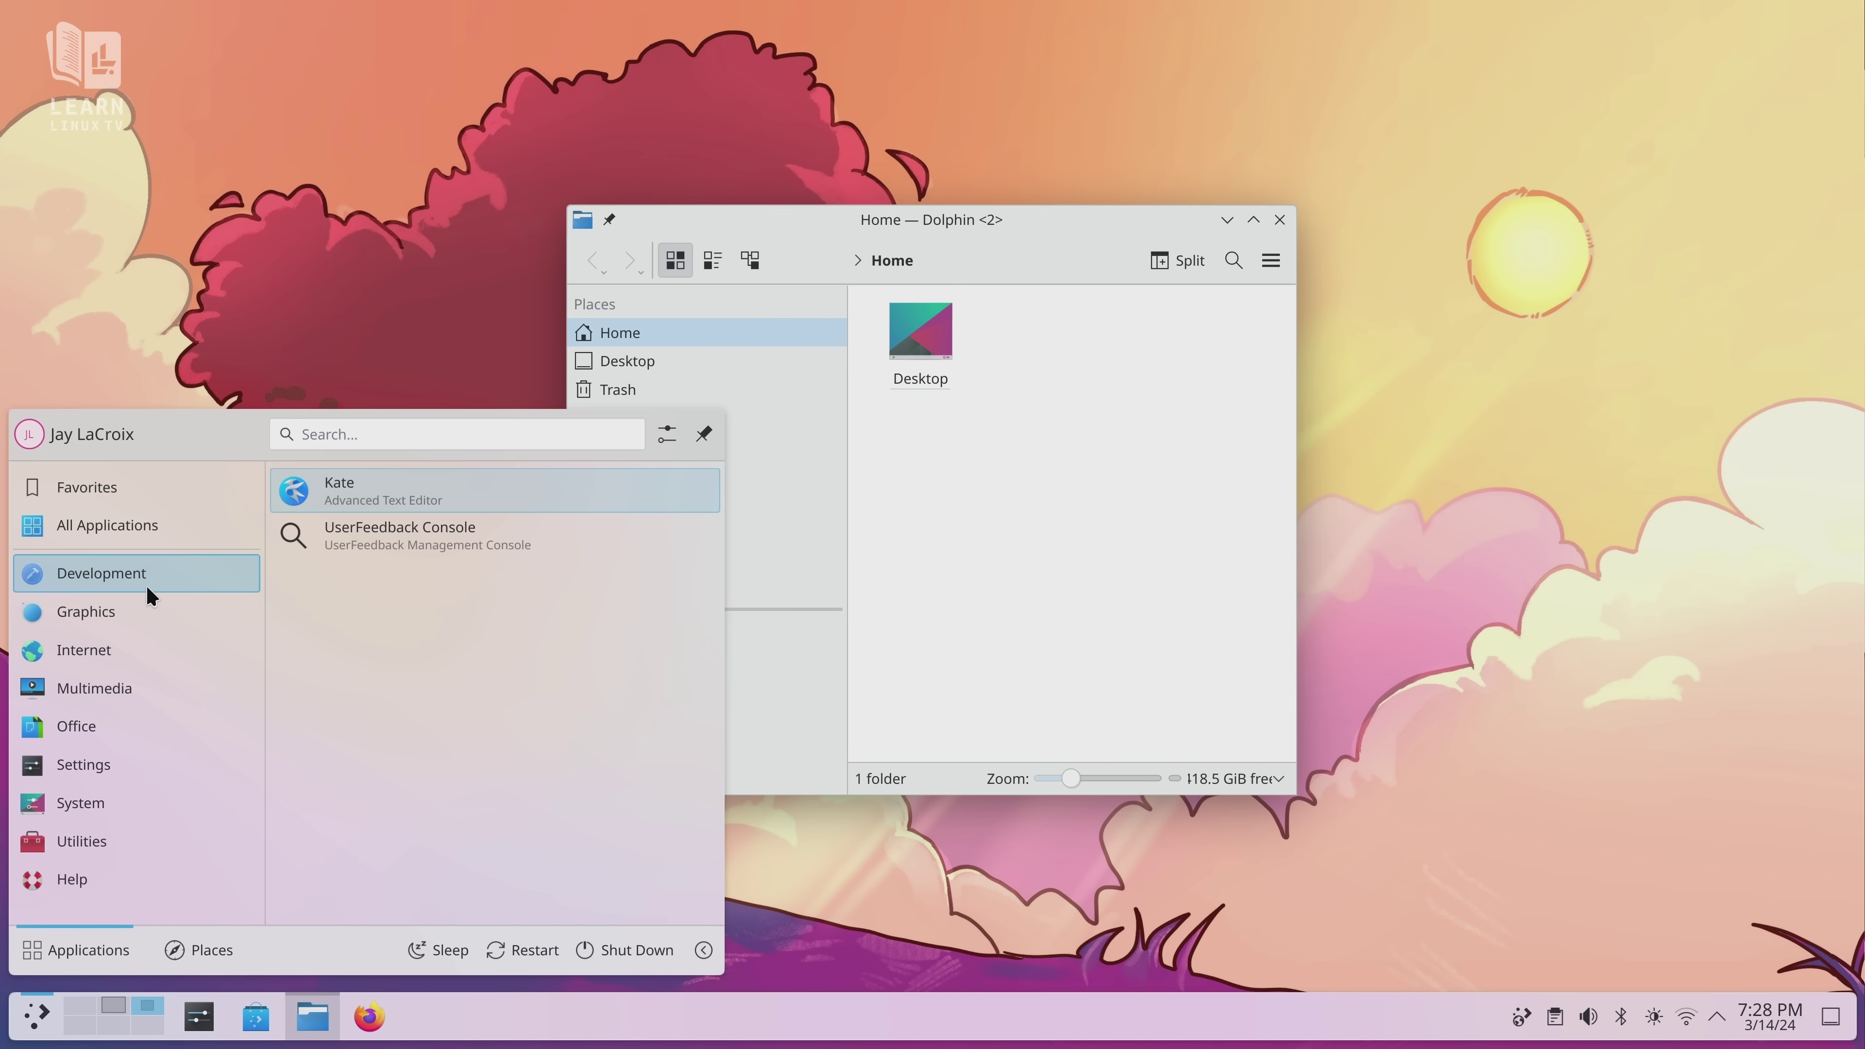
left_click(328, 497)
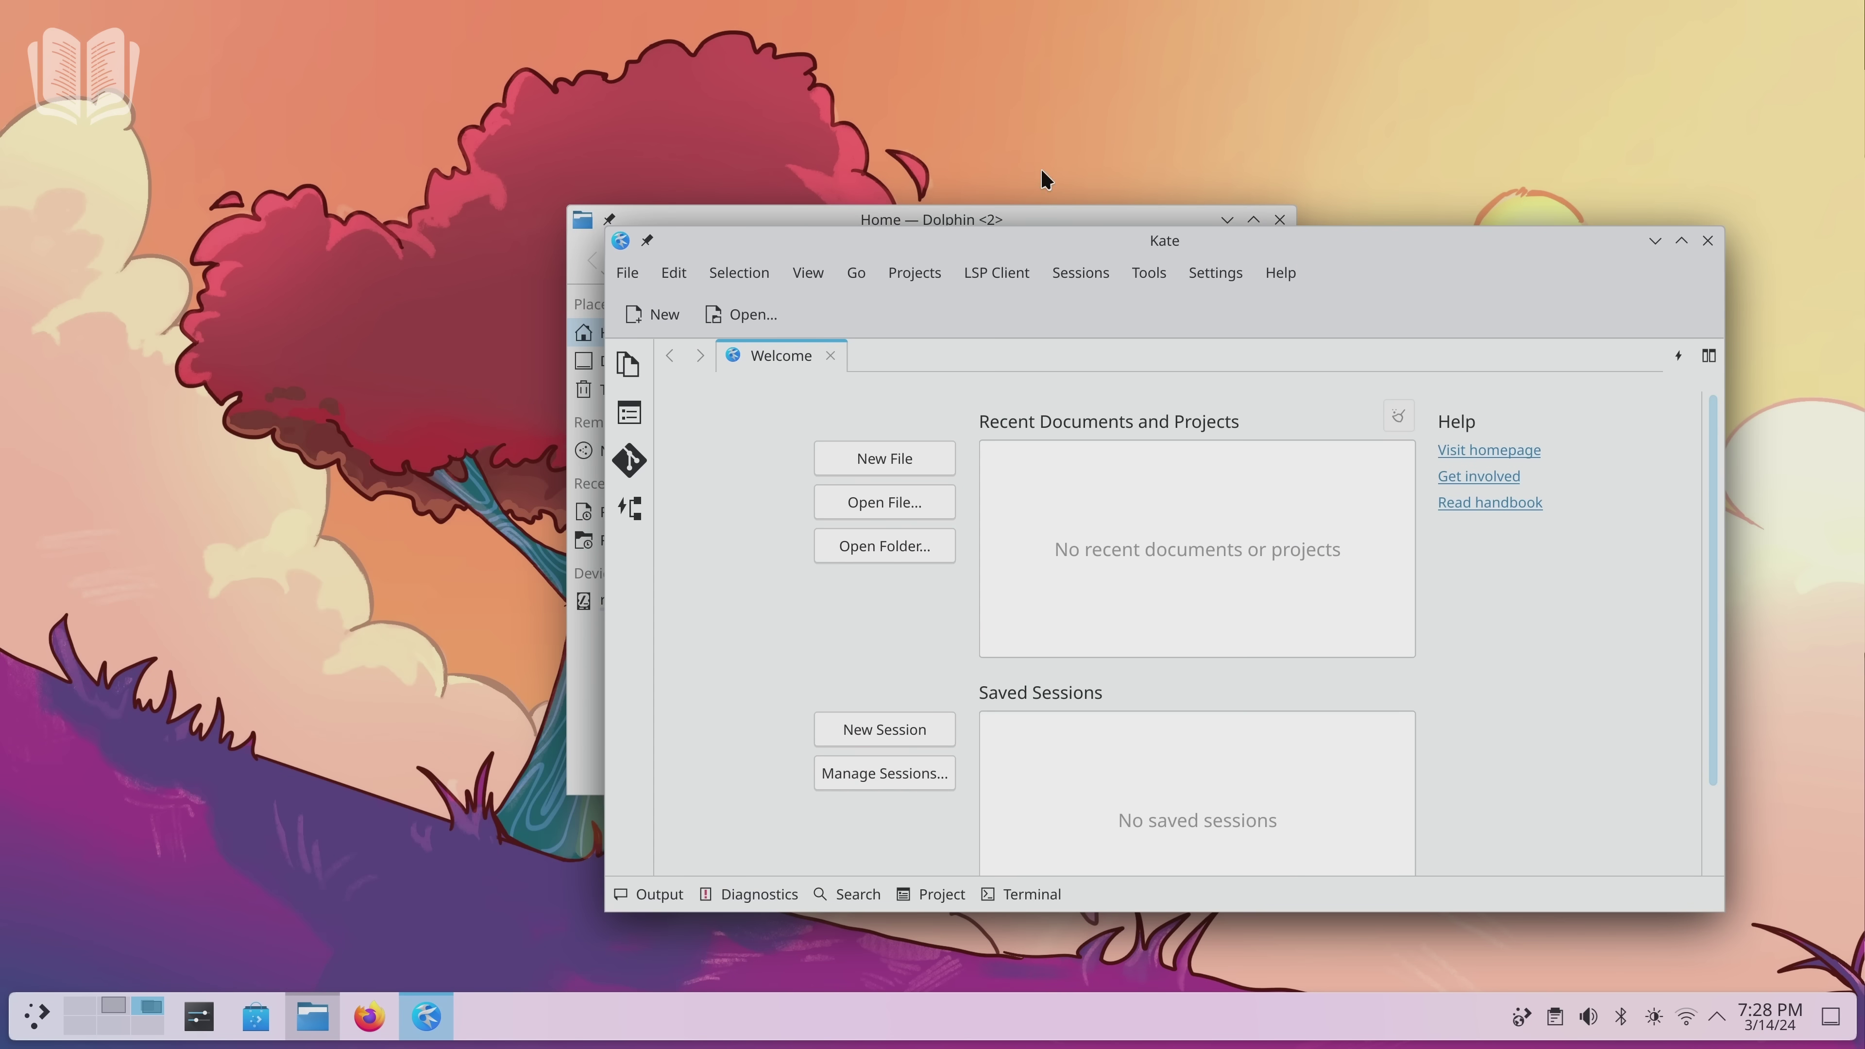
left_click_drag(1043, 238, 612, 112)
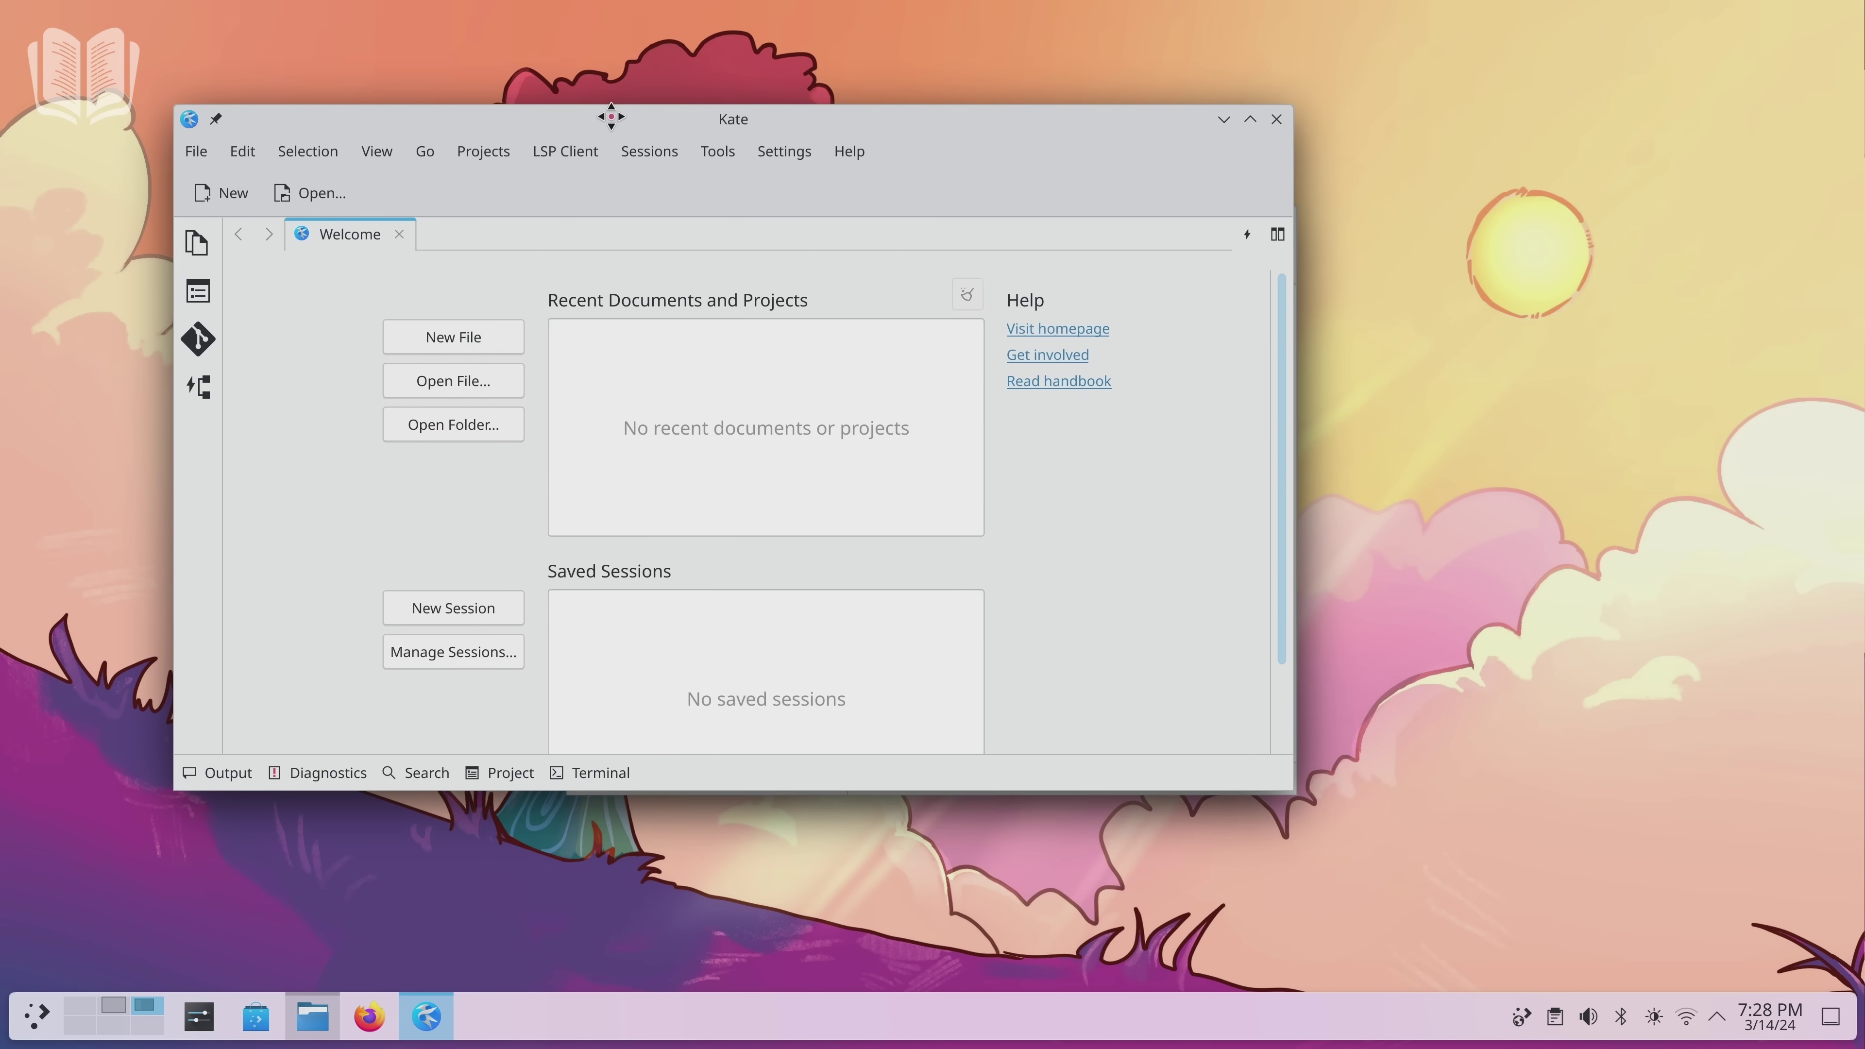
left_click(512, 332)
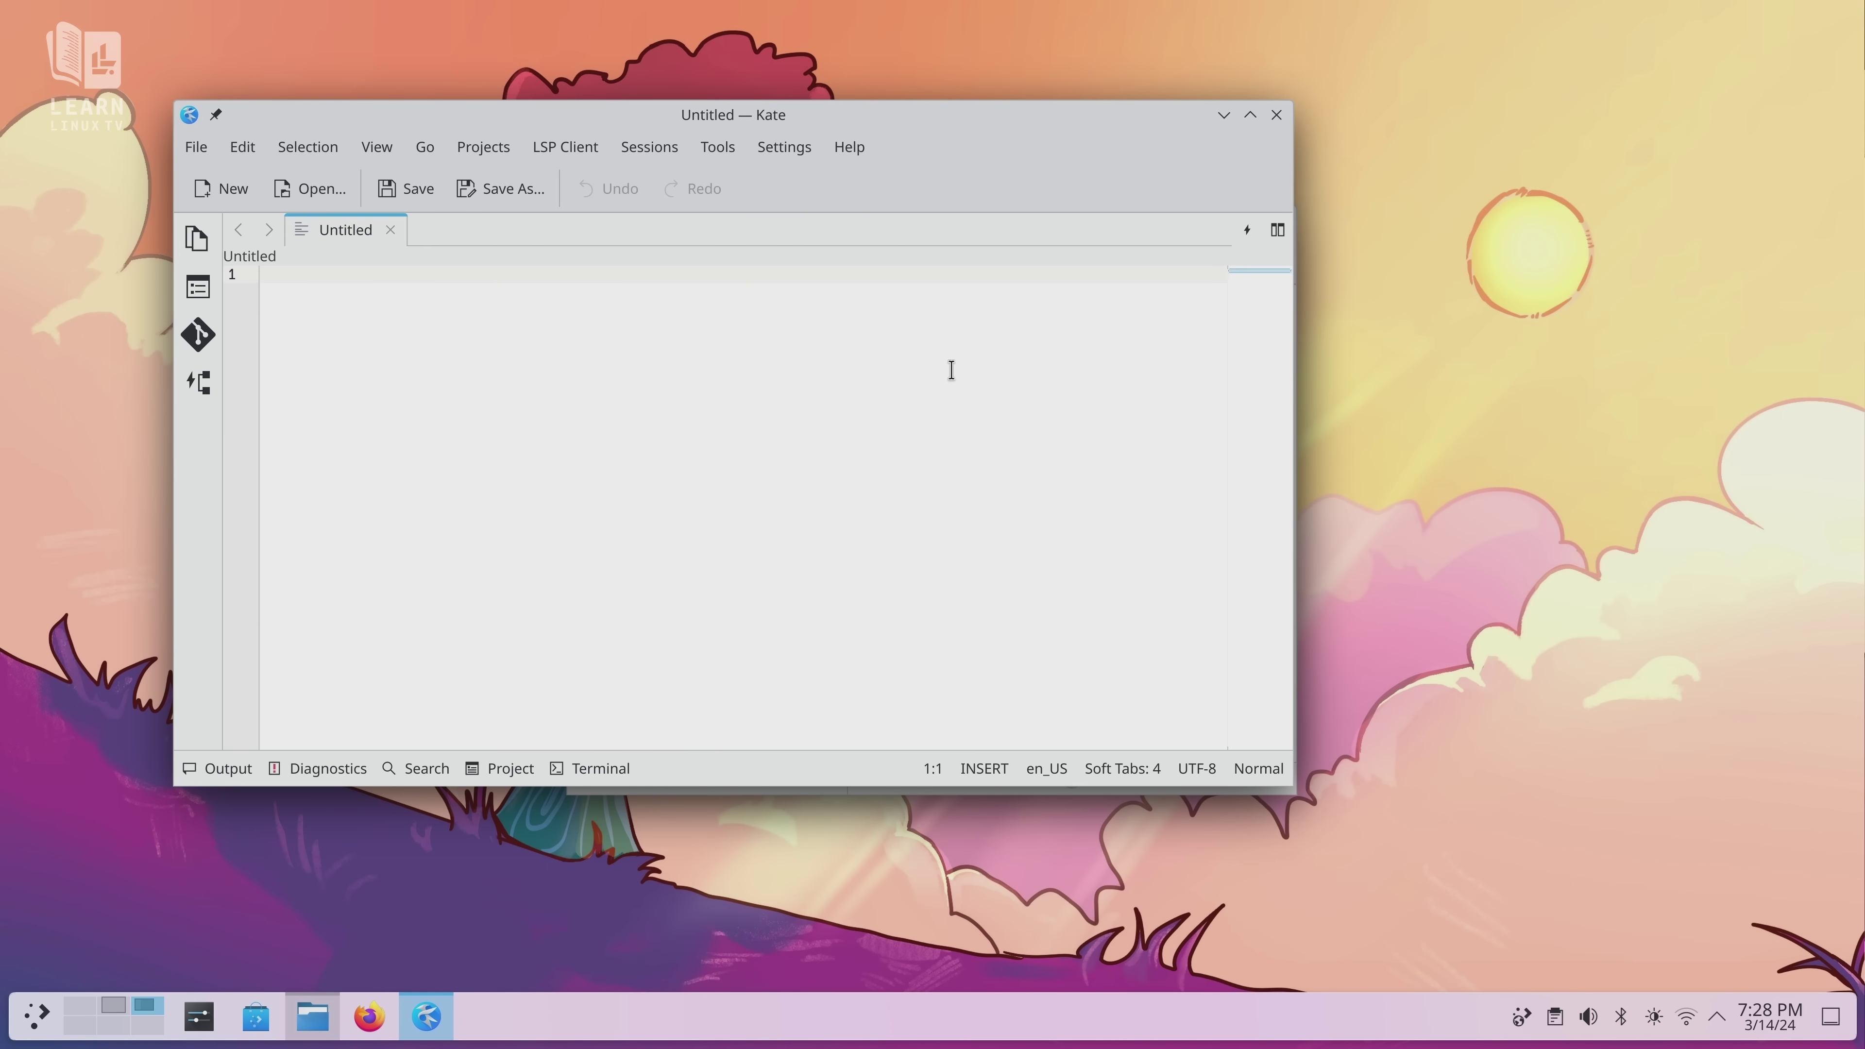
Bring the Dolphin Home window forward from the taskbar and launch Firefox.
left_click(35, 1017)
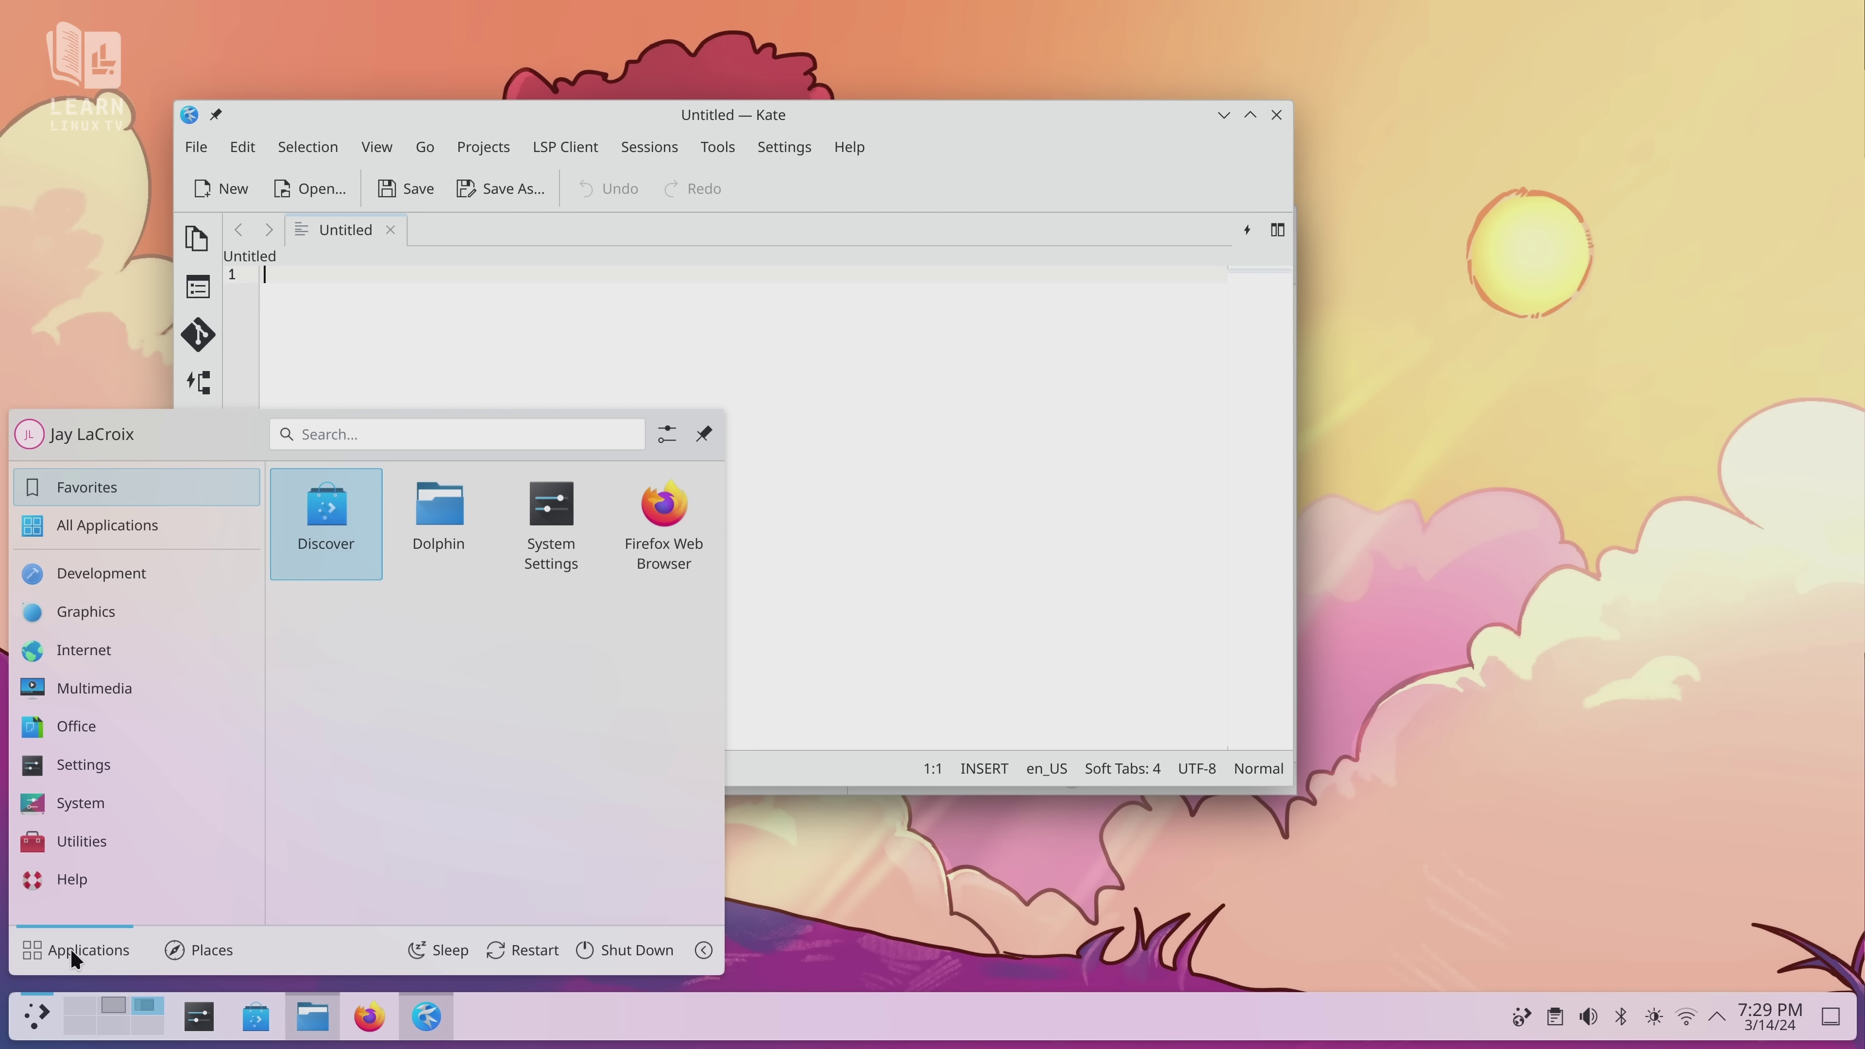
left_click(312, 1019)
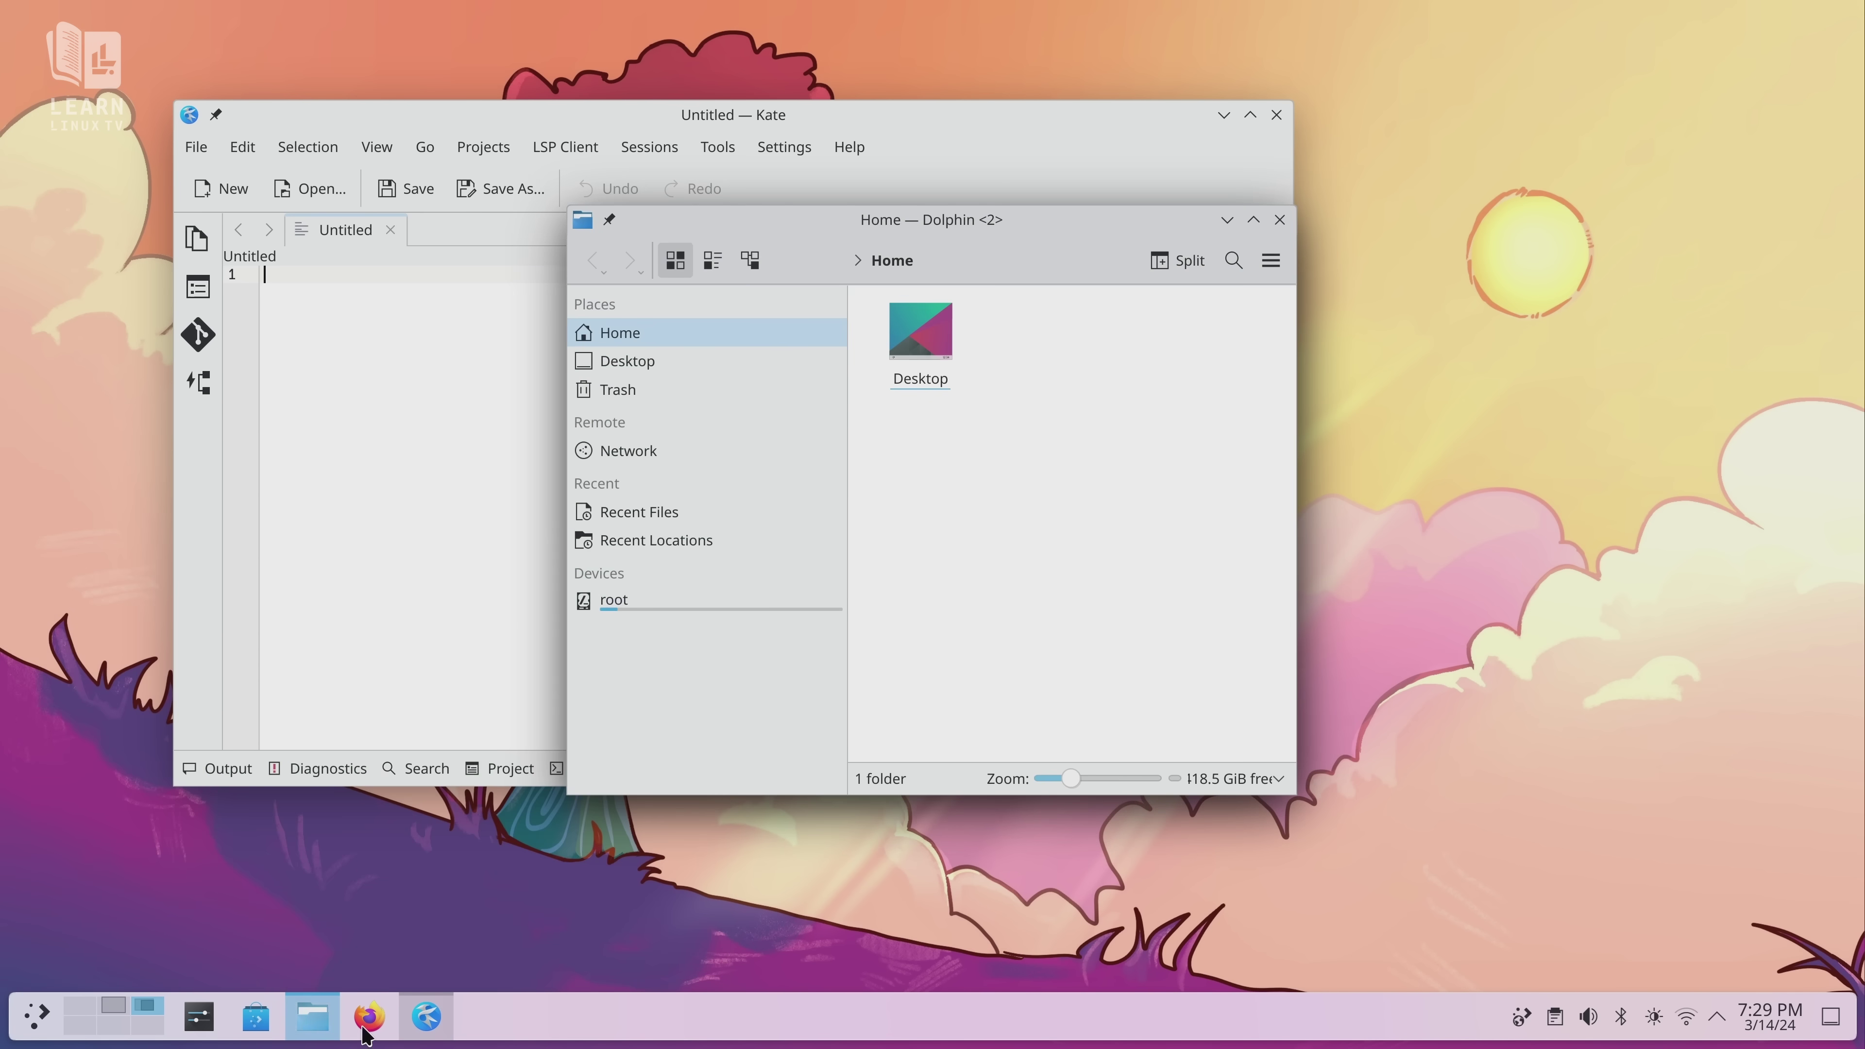
left_click(367, 1021)
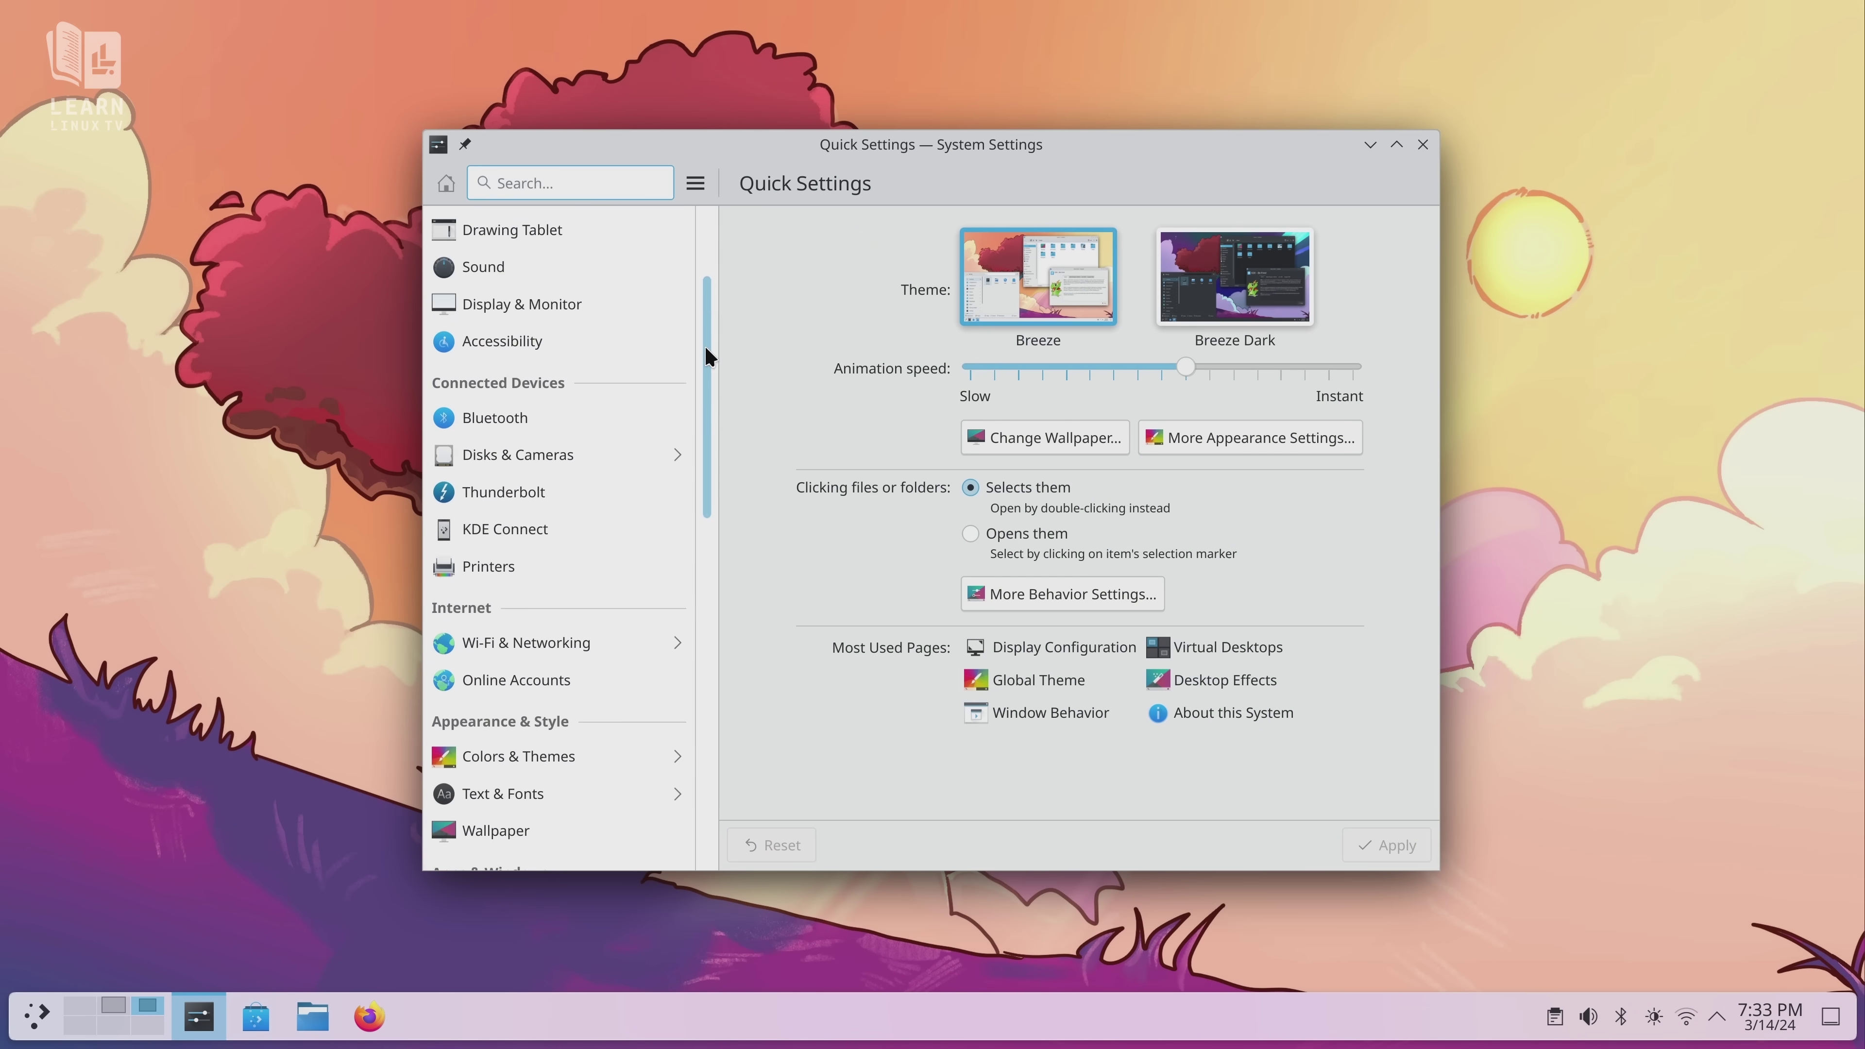
Browse the Colors & Themes pages: Icons, Cursors, System Sounds, Splash Screen, Login Screen and Colors.
left_click_drag(707, 356, 704, 458)
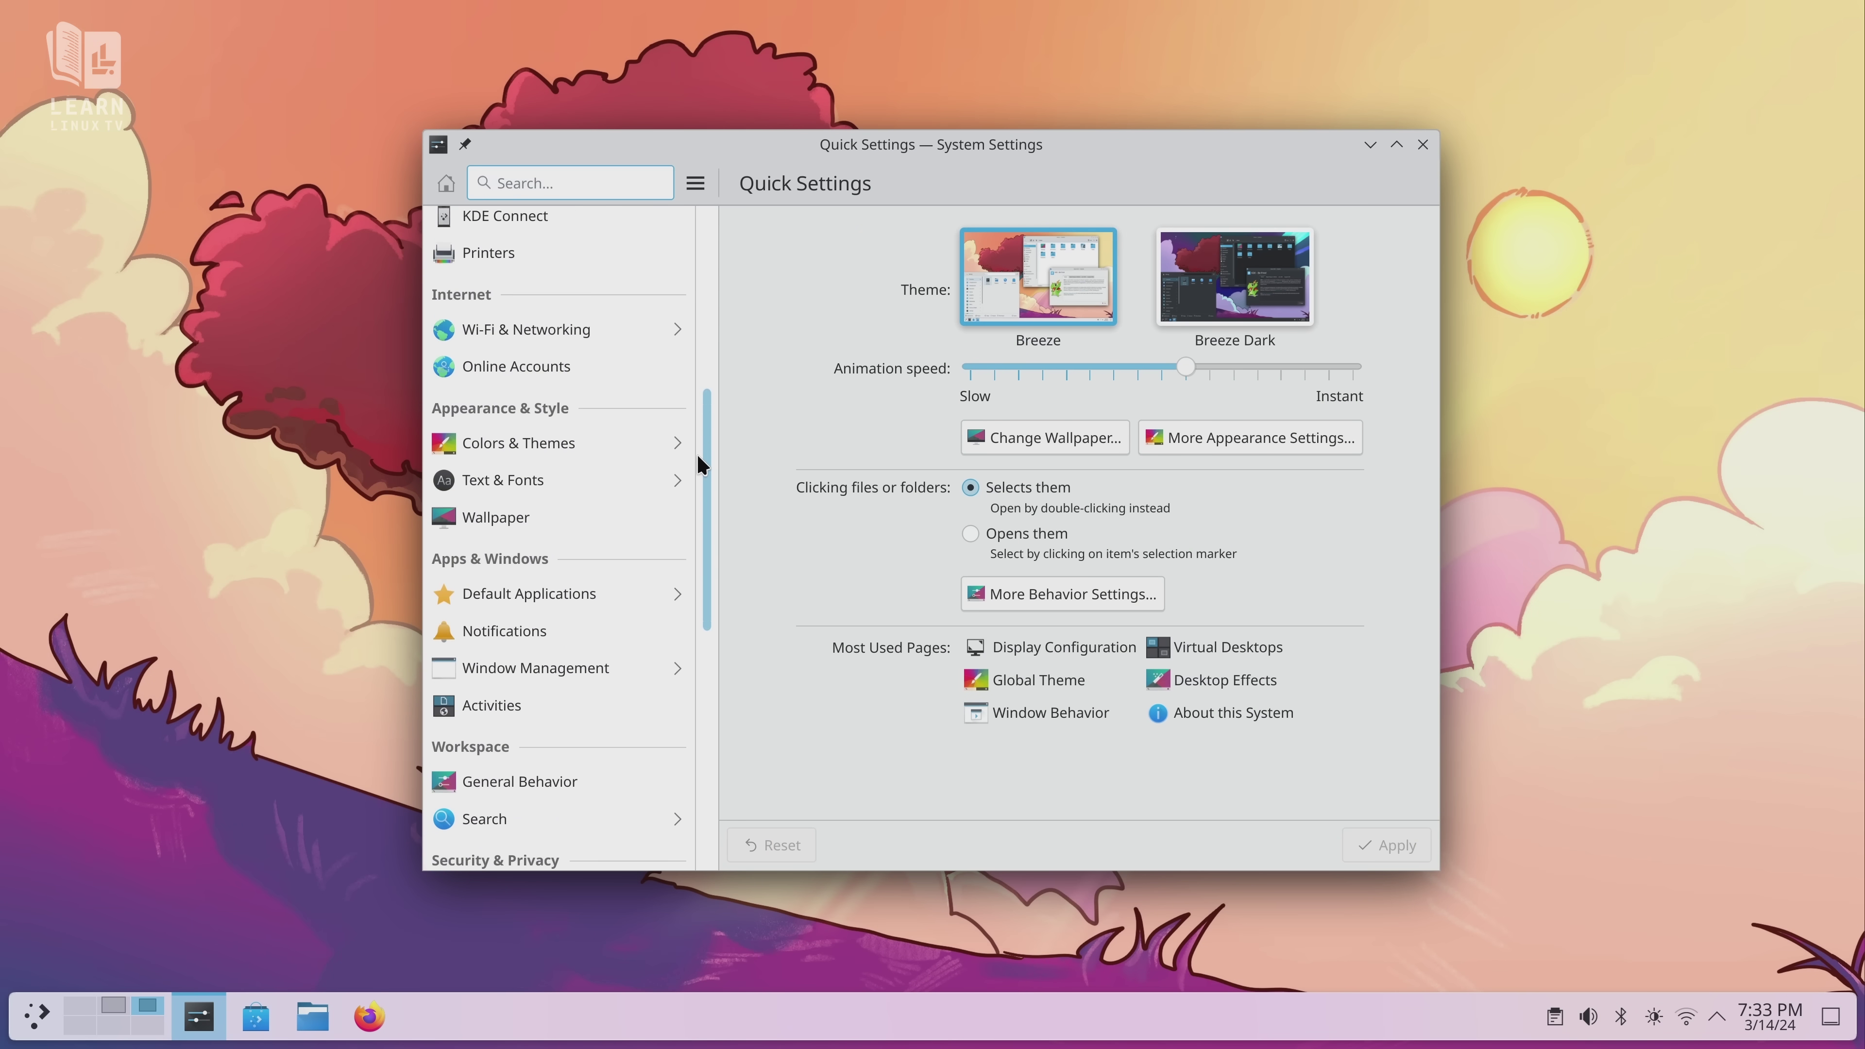
left_click(672, 439)
left_click(657, 447)
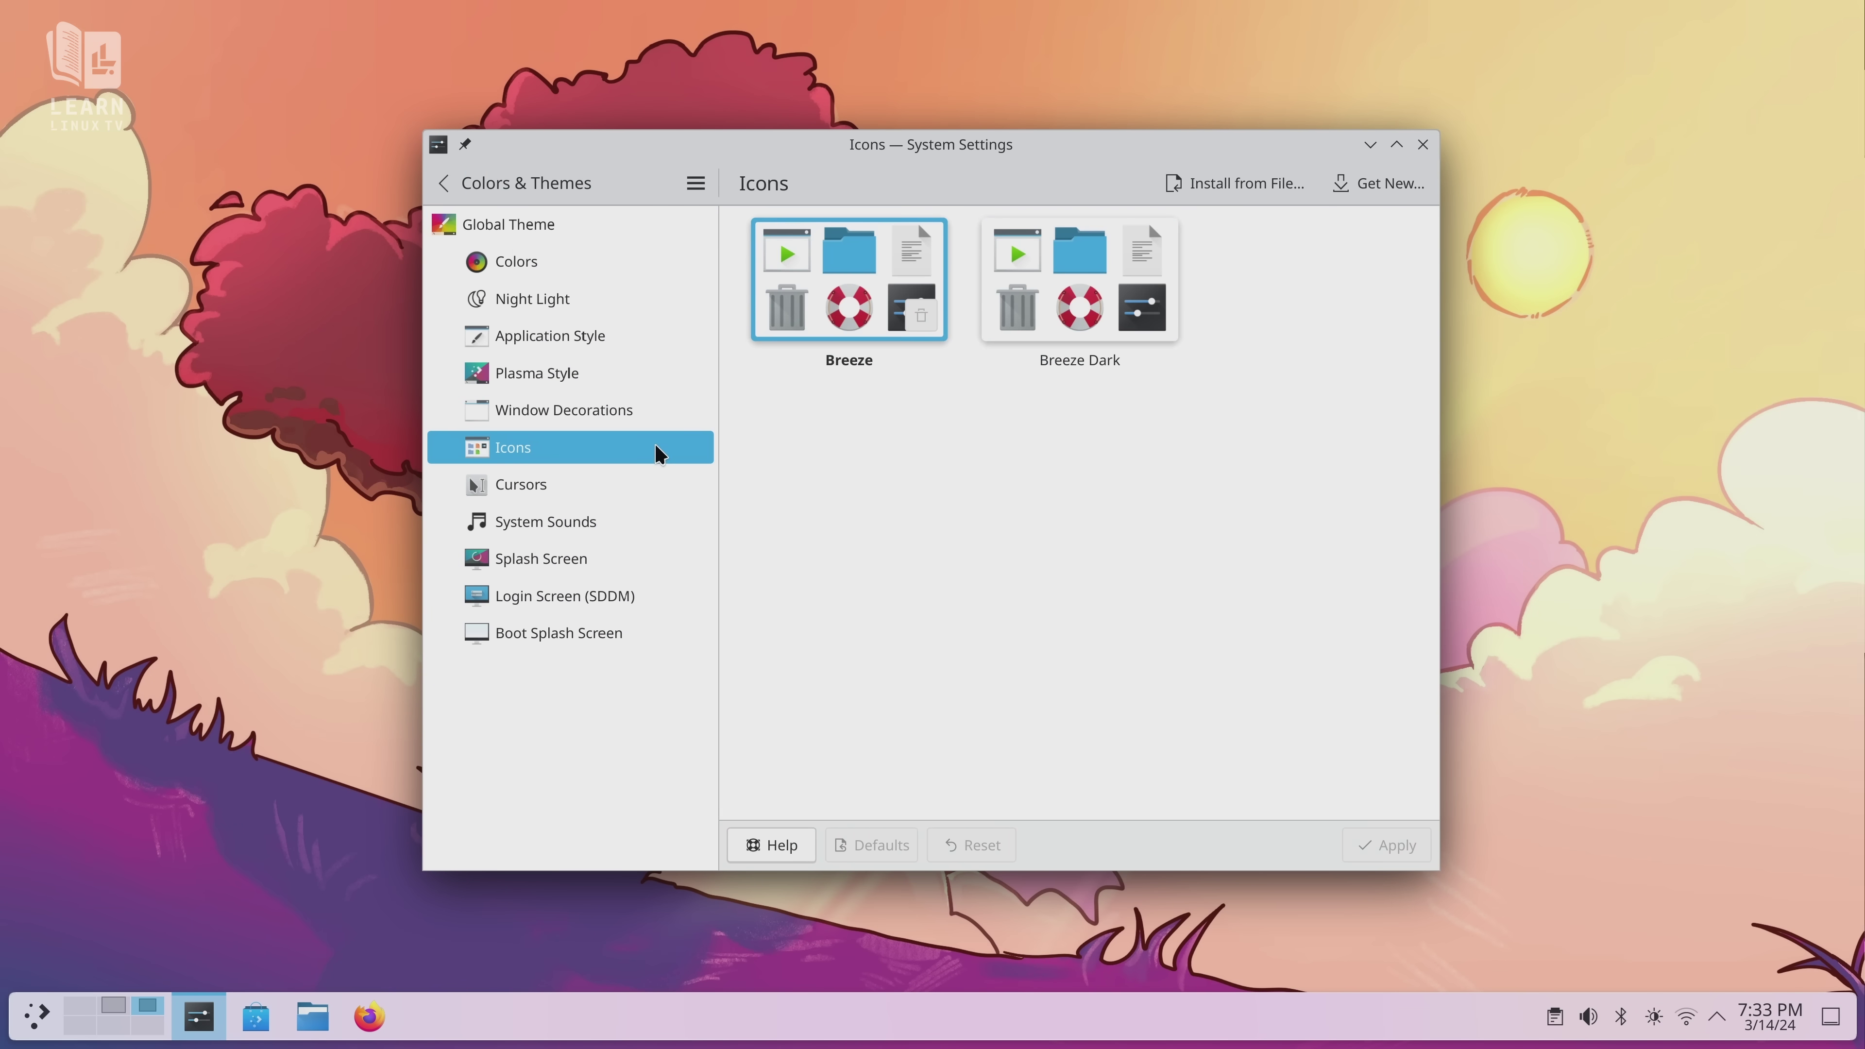
left_click(625, 485)
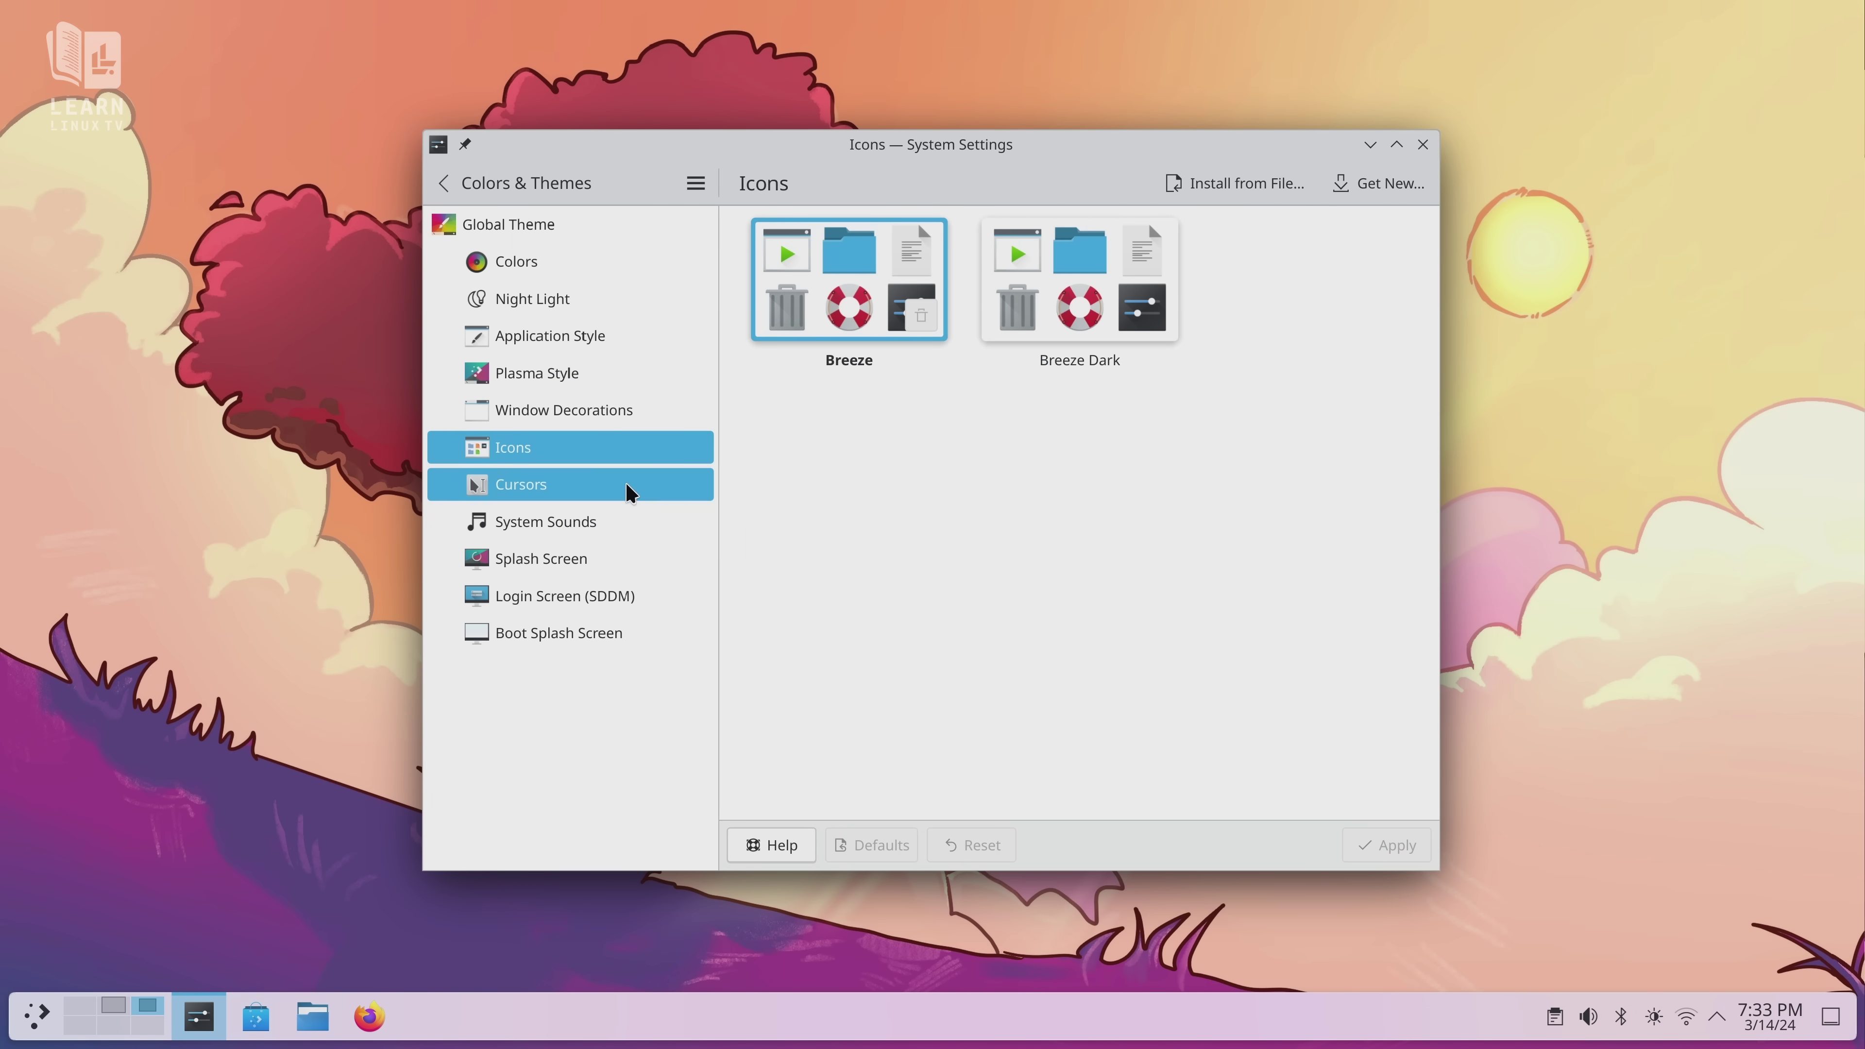
left_click(618, 526)
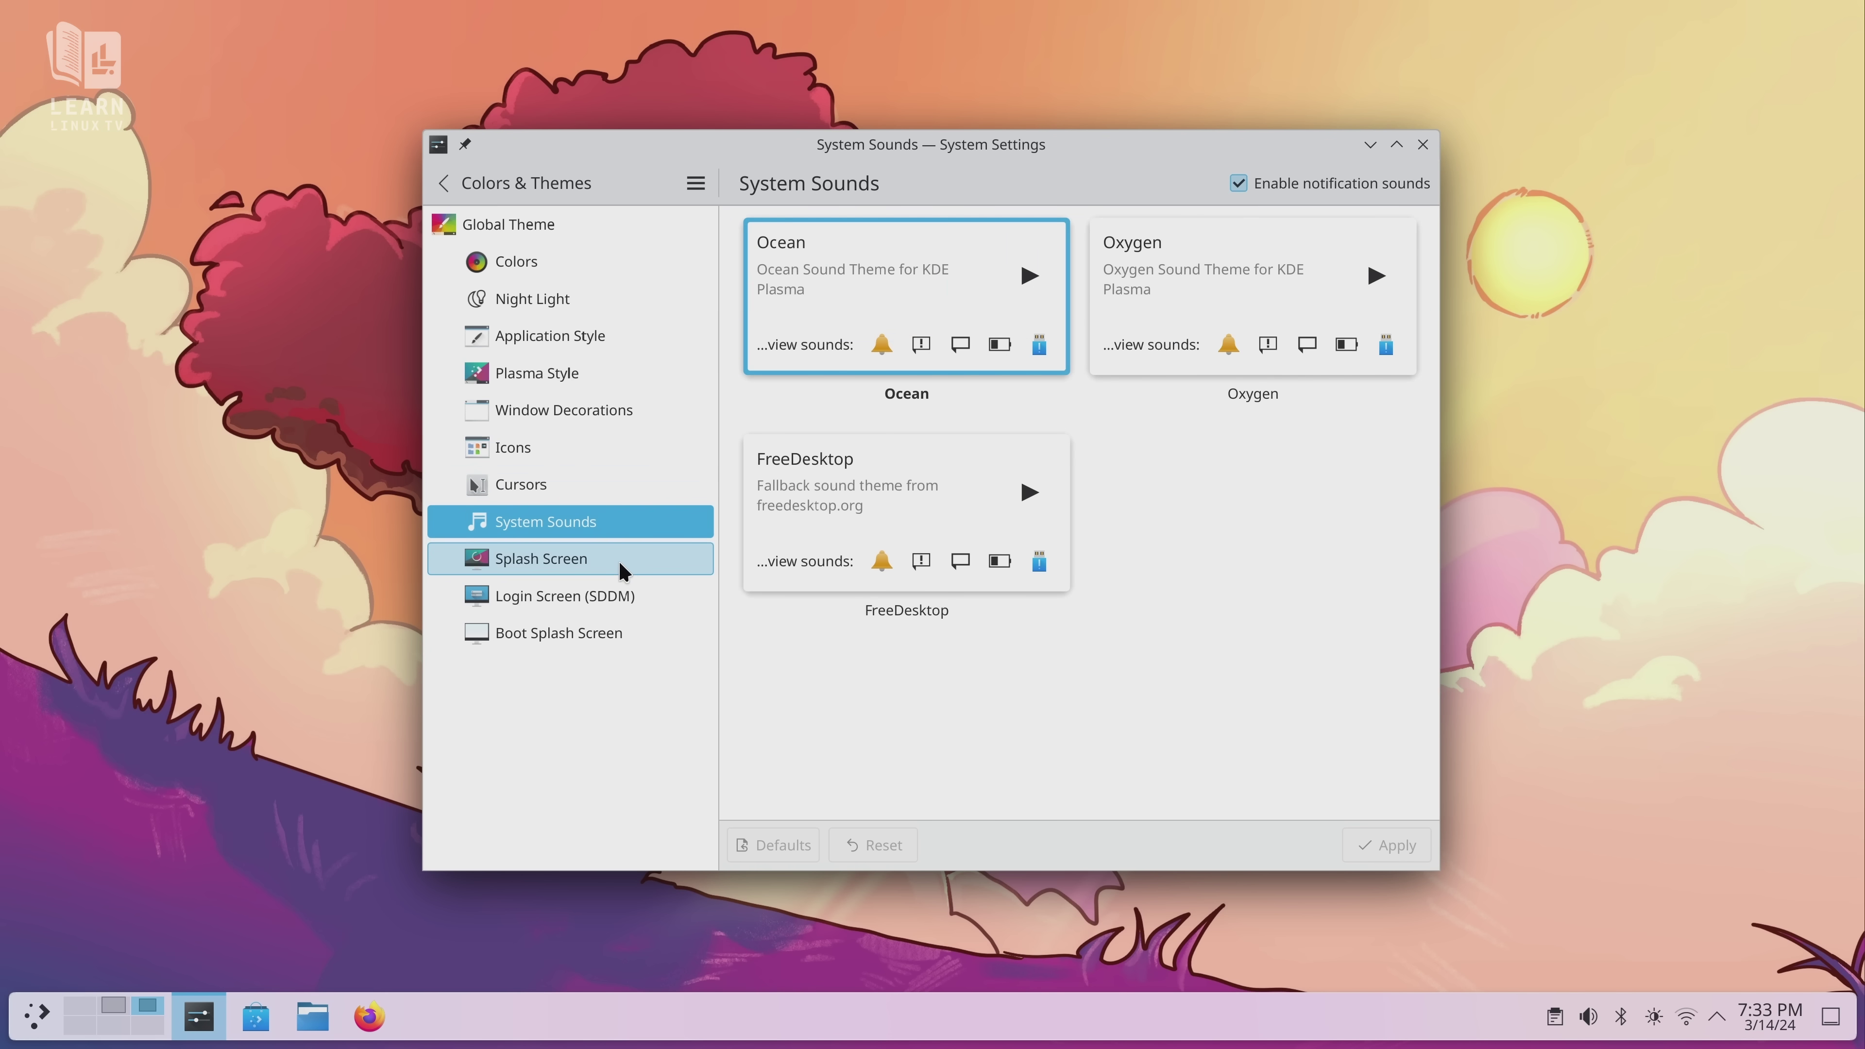
left_click(619, 570)
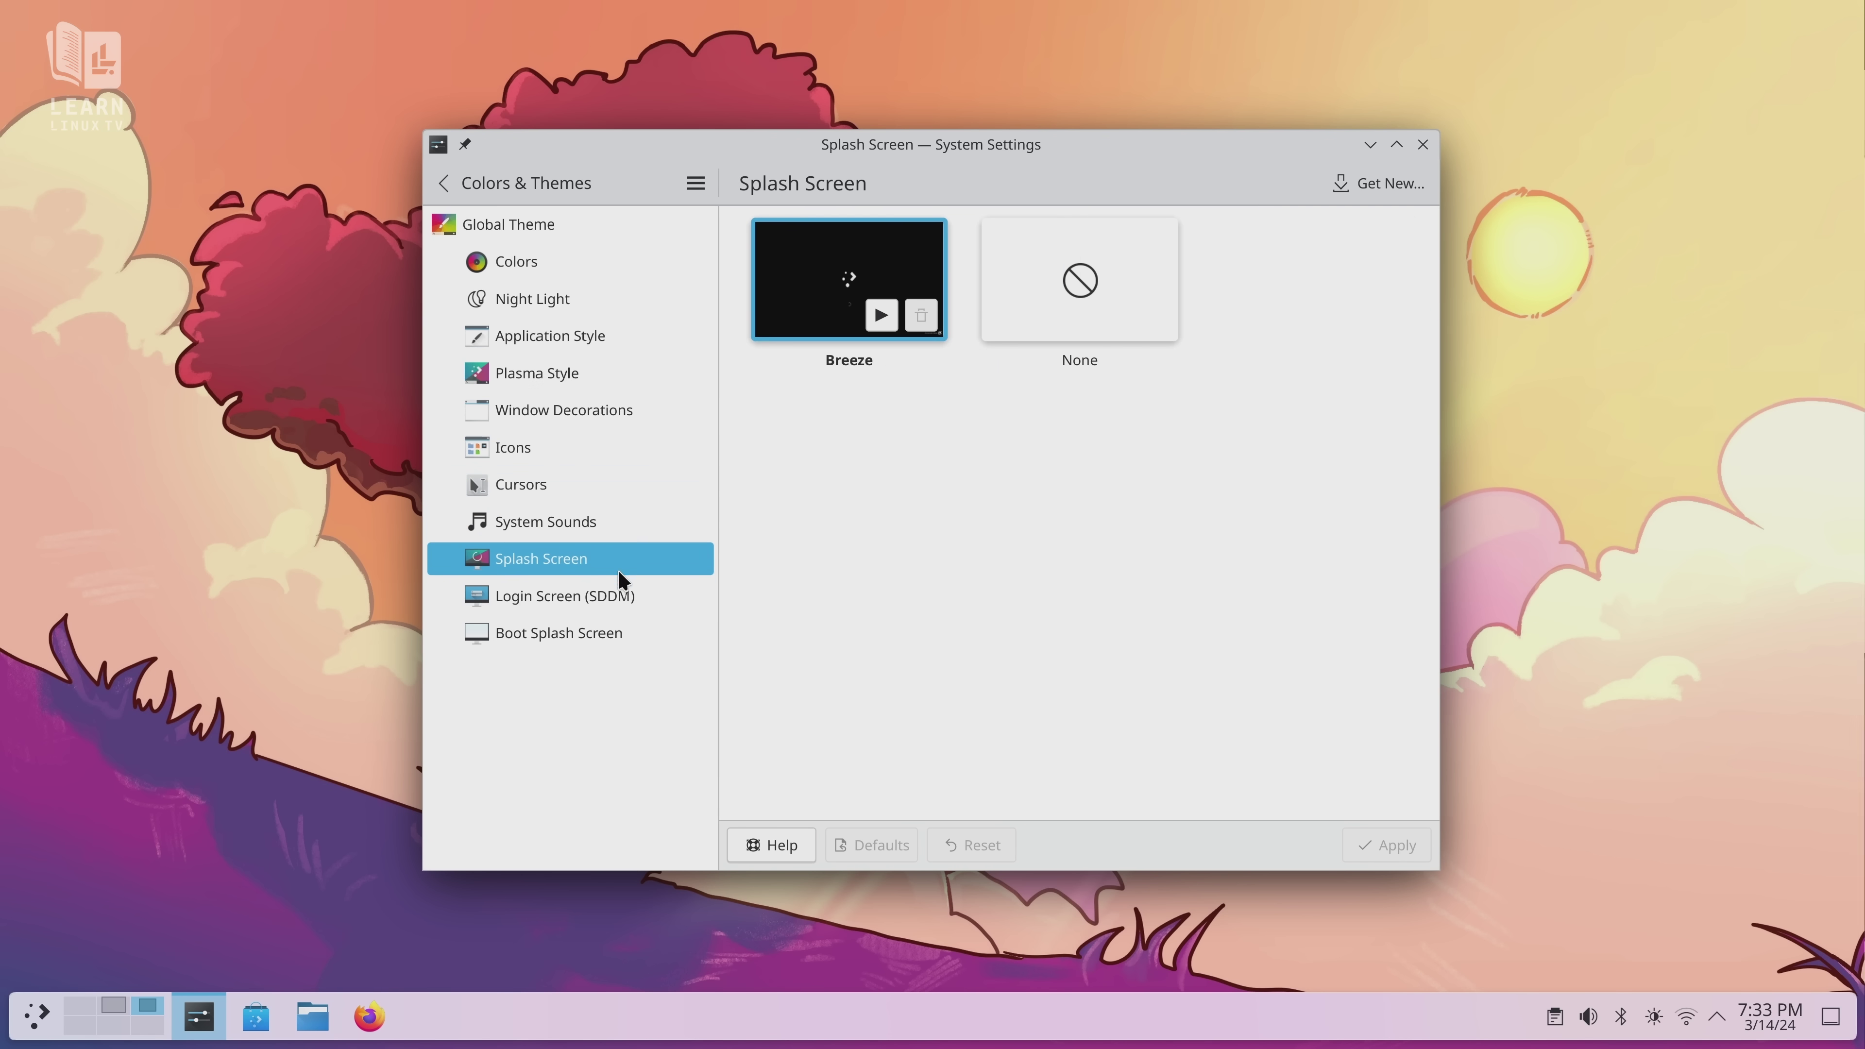
left_click(620, 599)
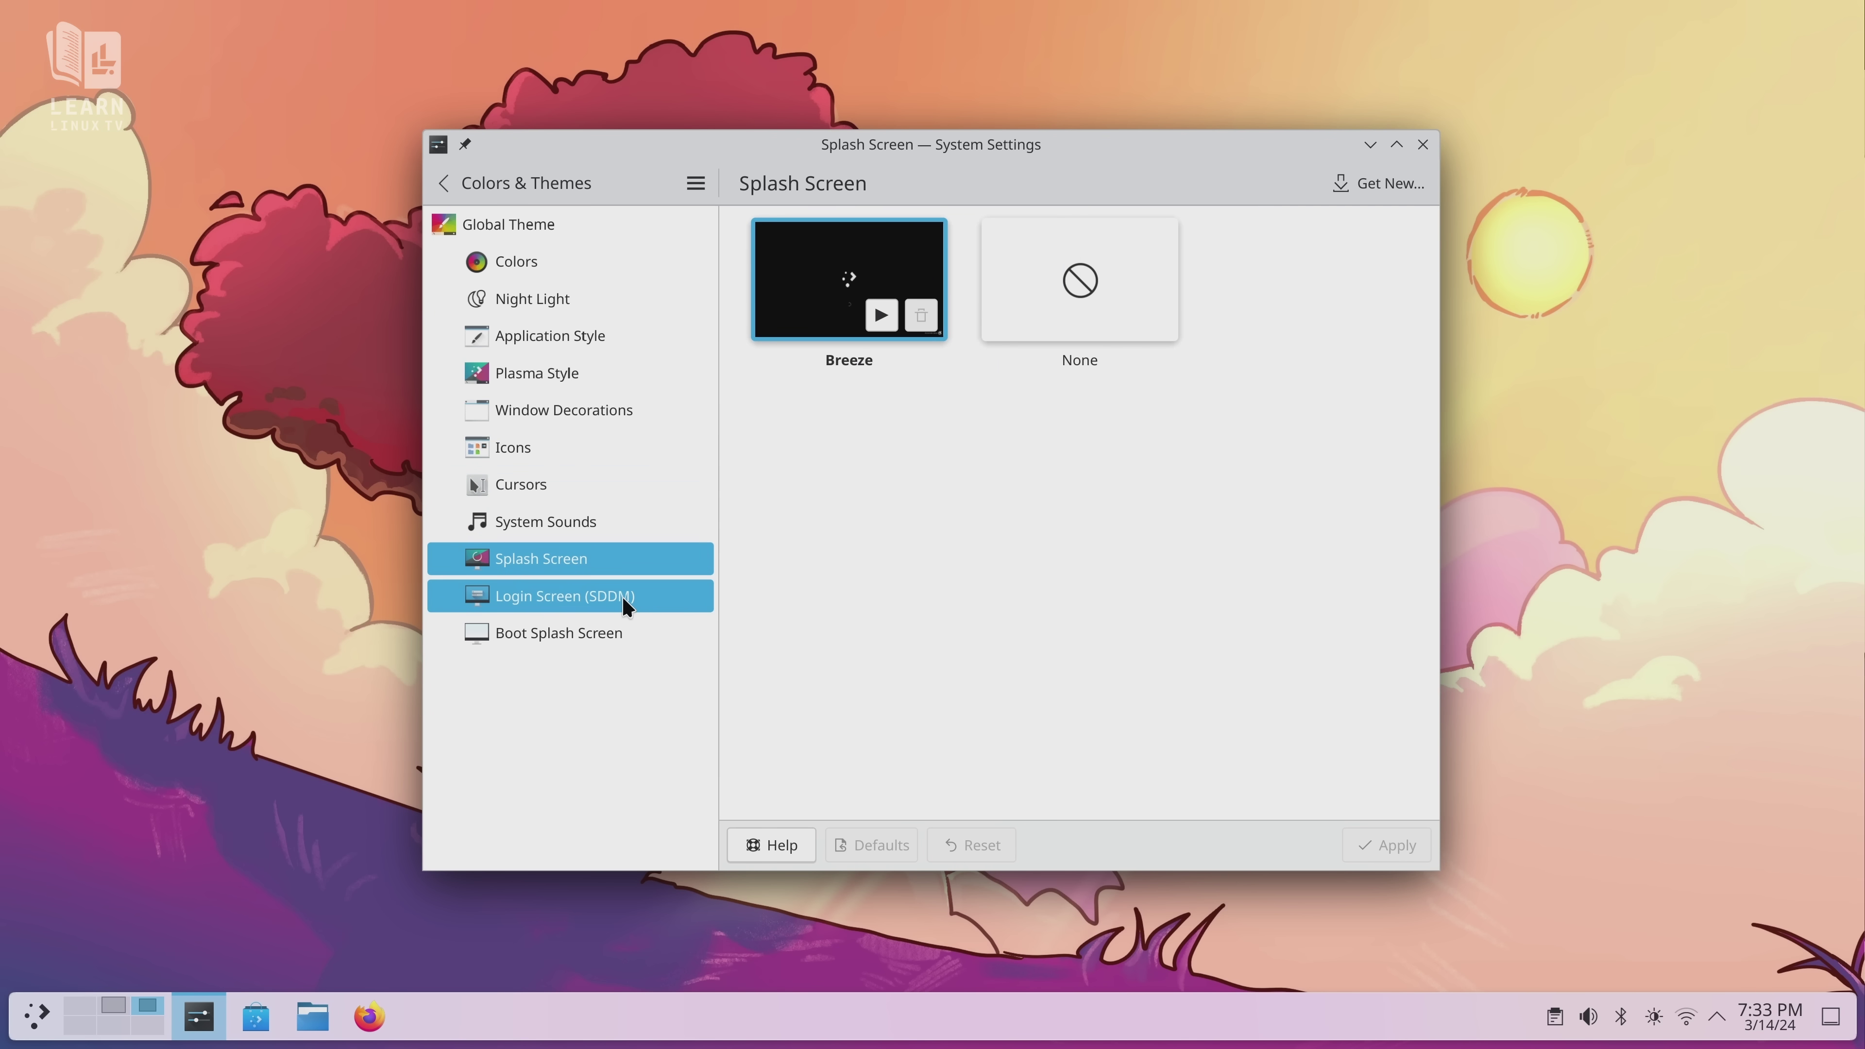
left_click(603, 274)
View the Default activity's settings under Activities, then close System Settings.
left_click(455, 181)
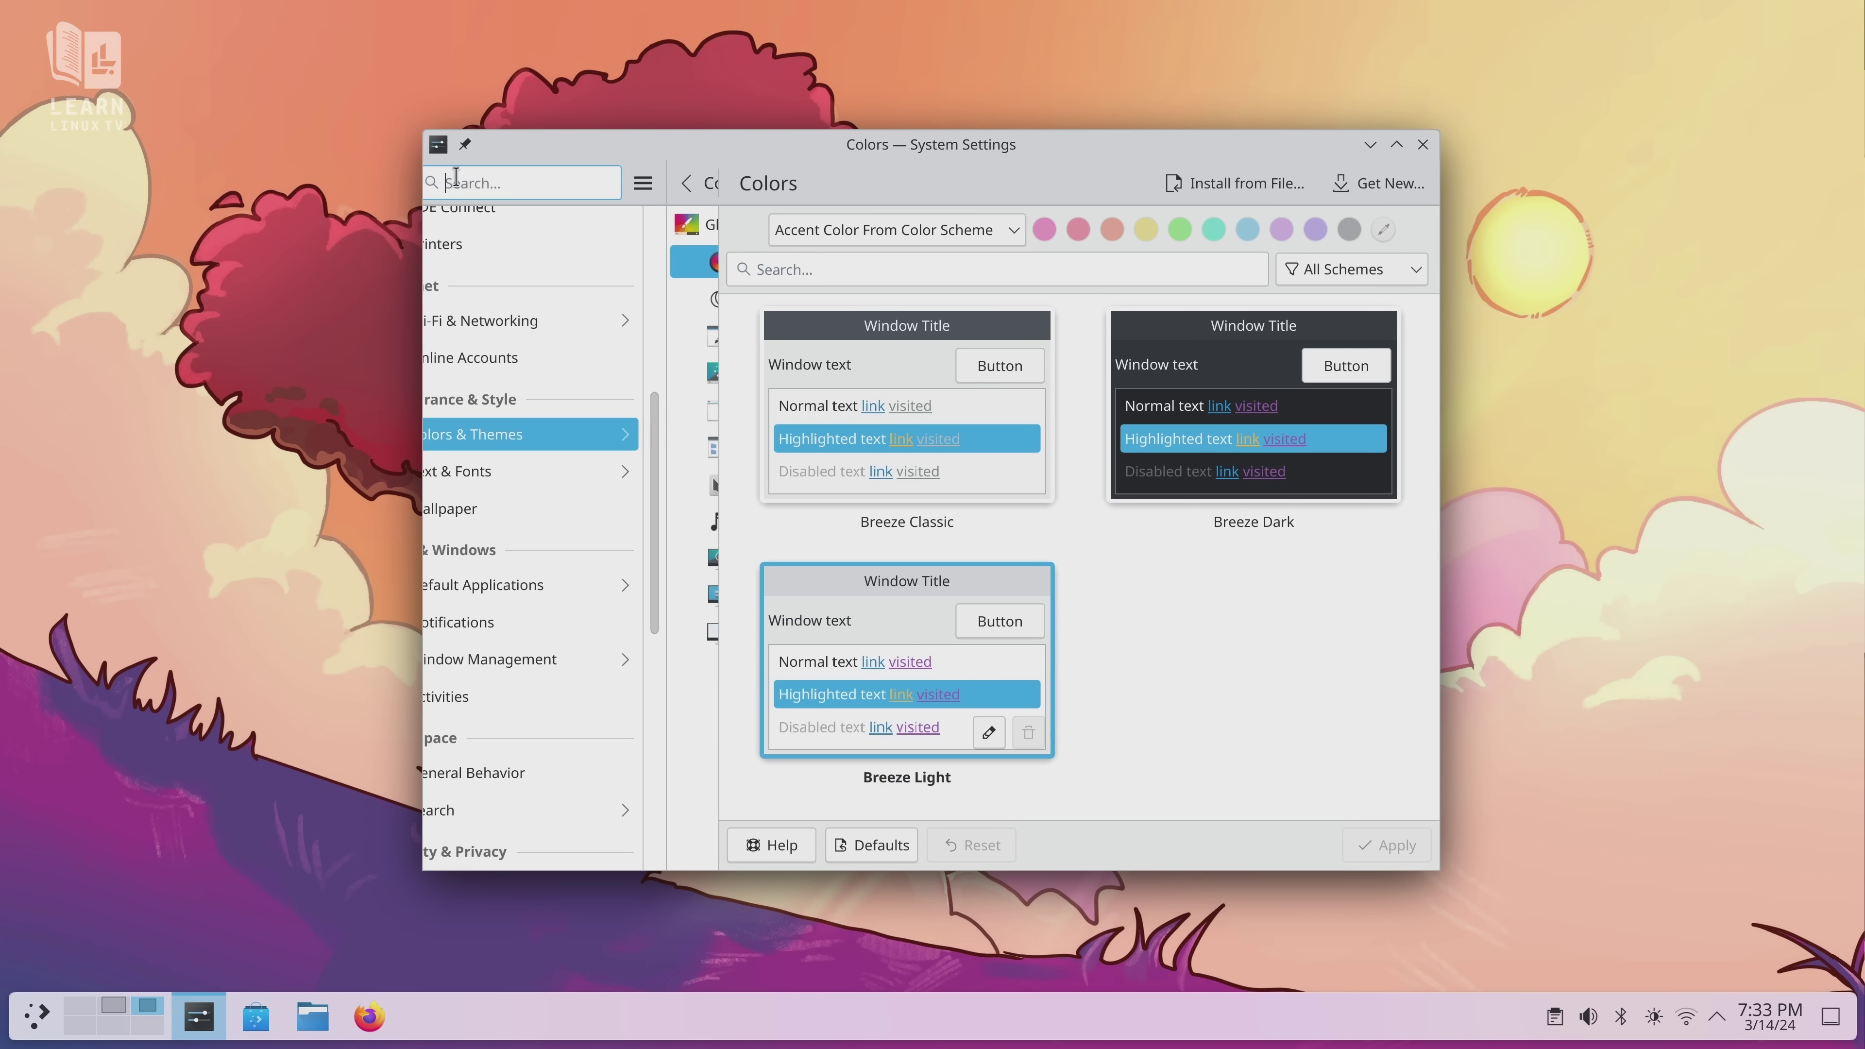
scroll(562, 595, "up", 2)
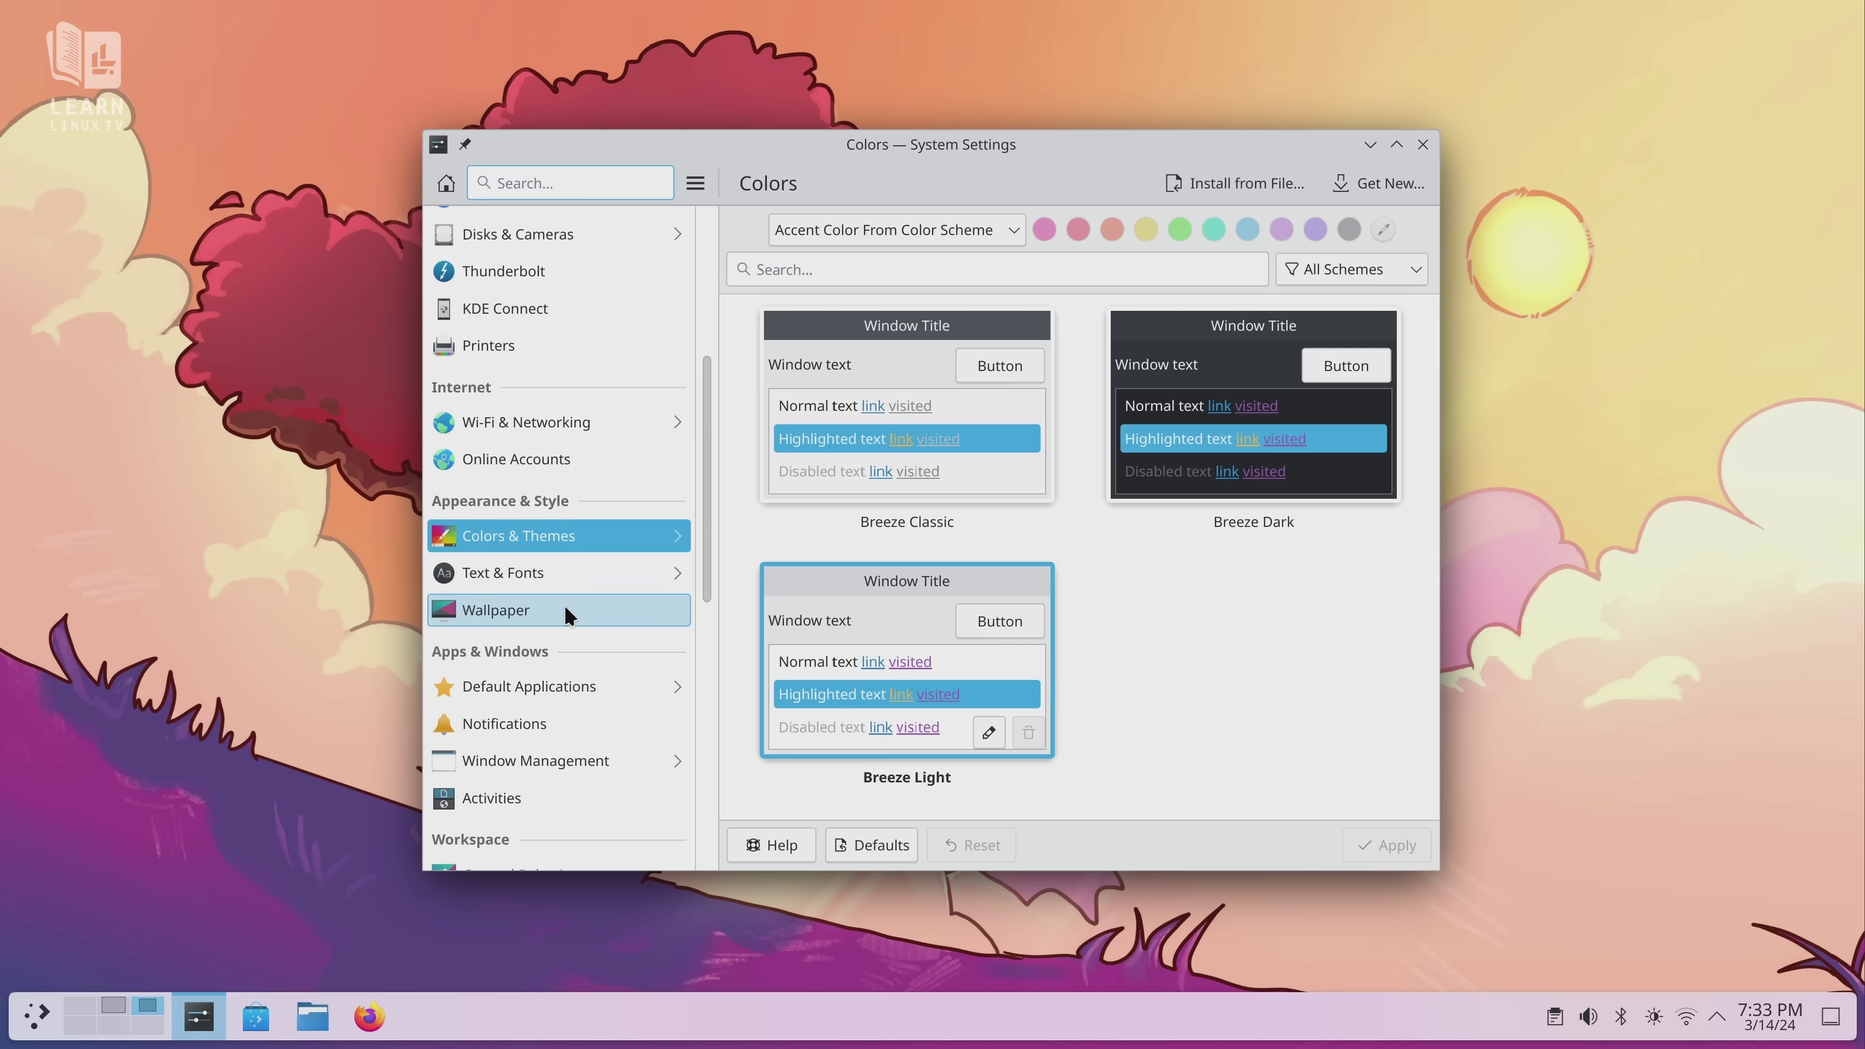
scroll(548, 629, "down", 5)
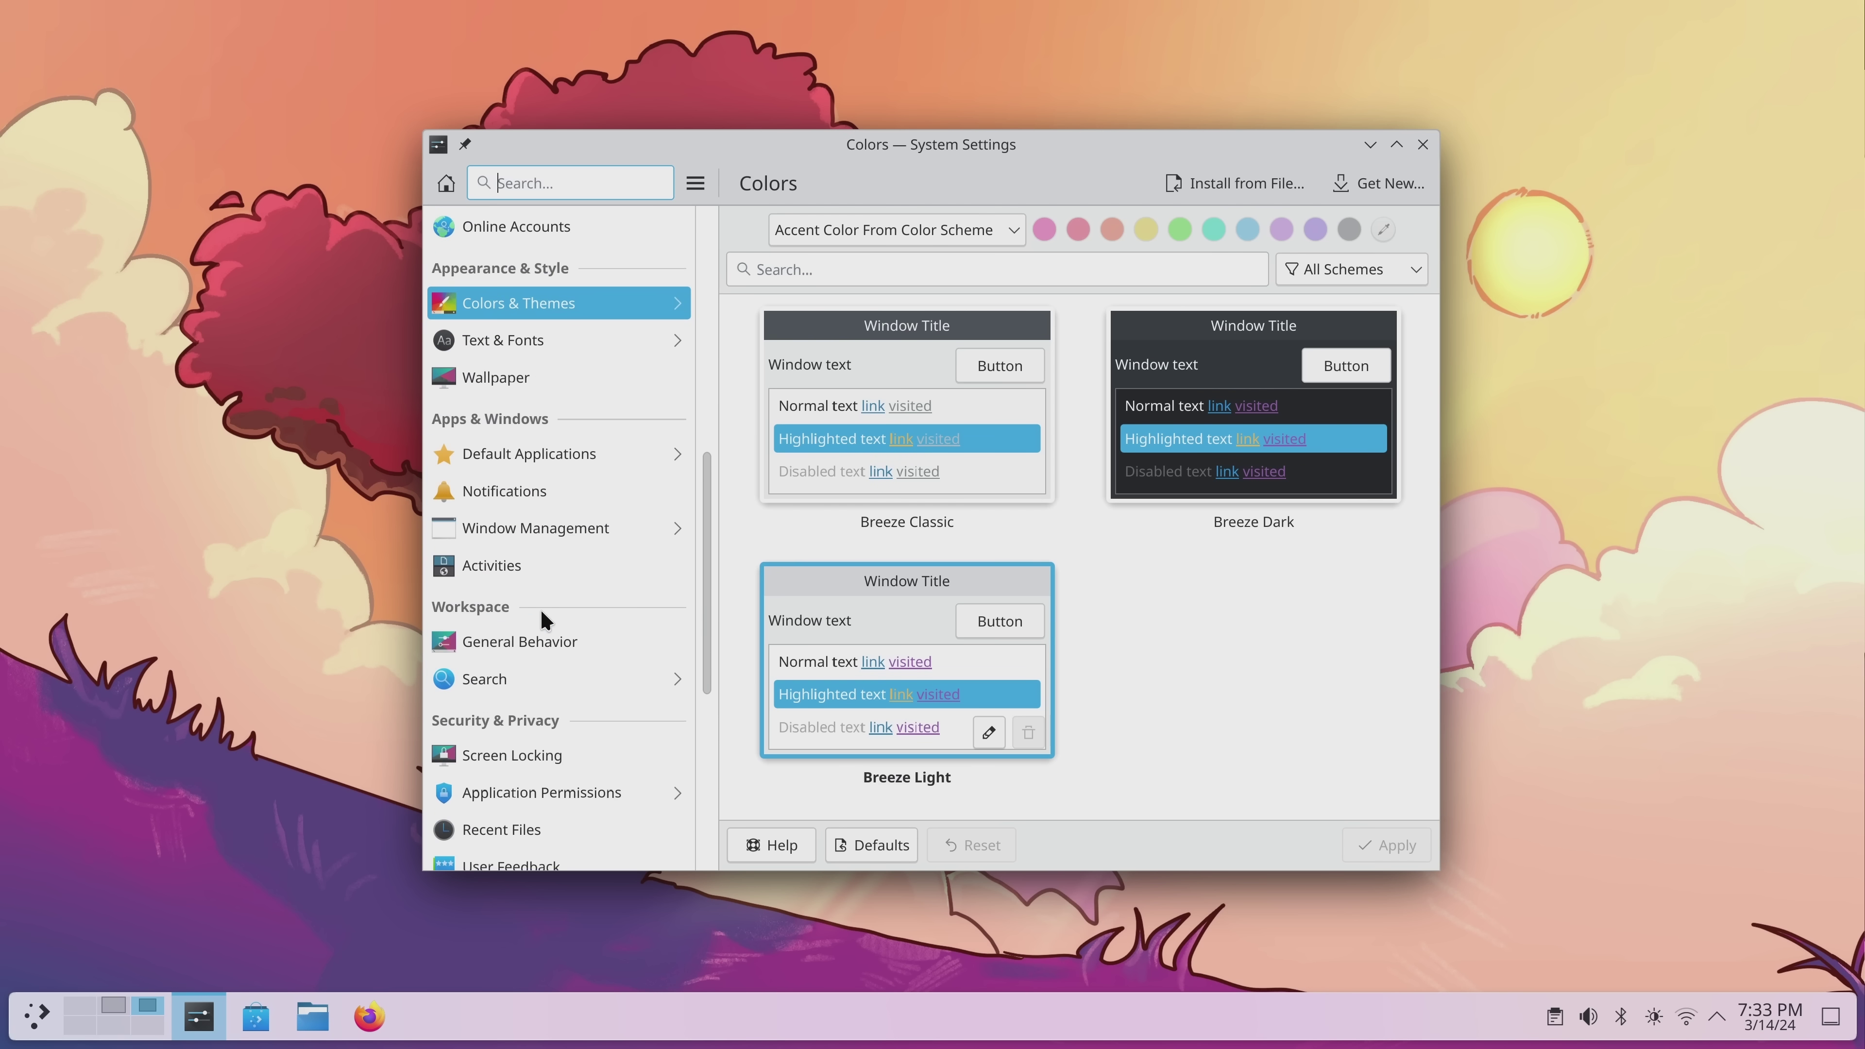
scroll(543, 621, "down", 4)
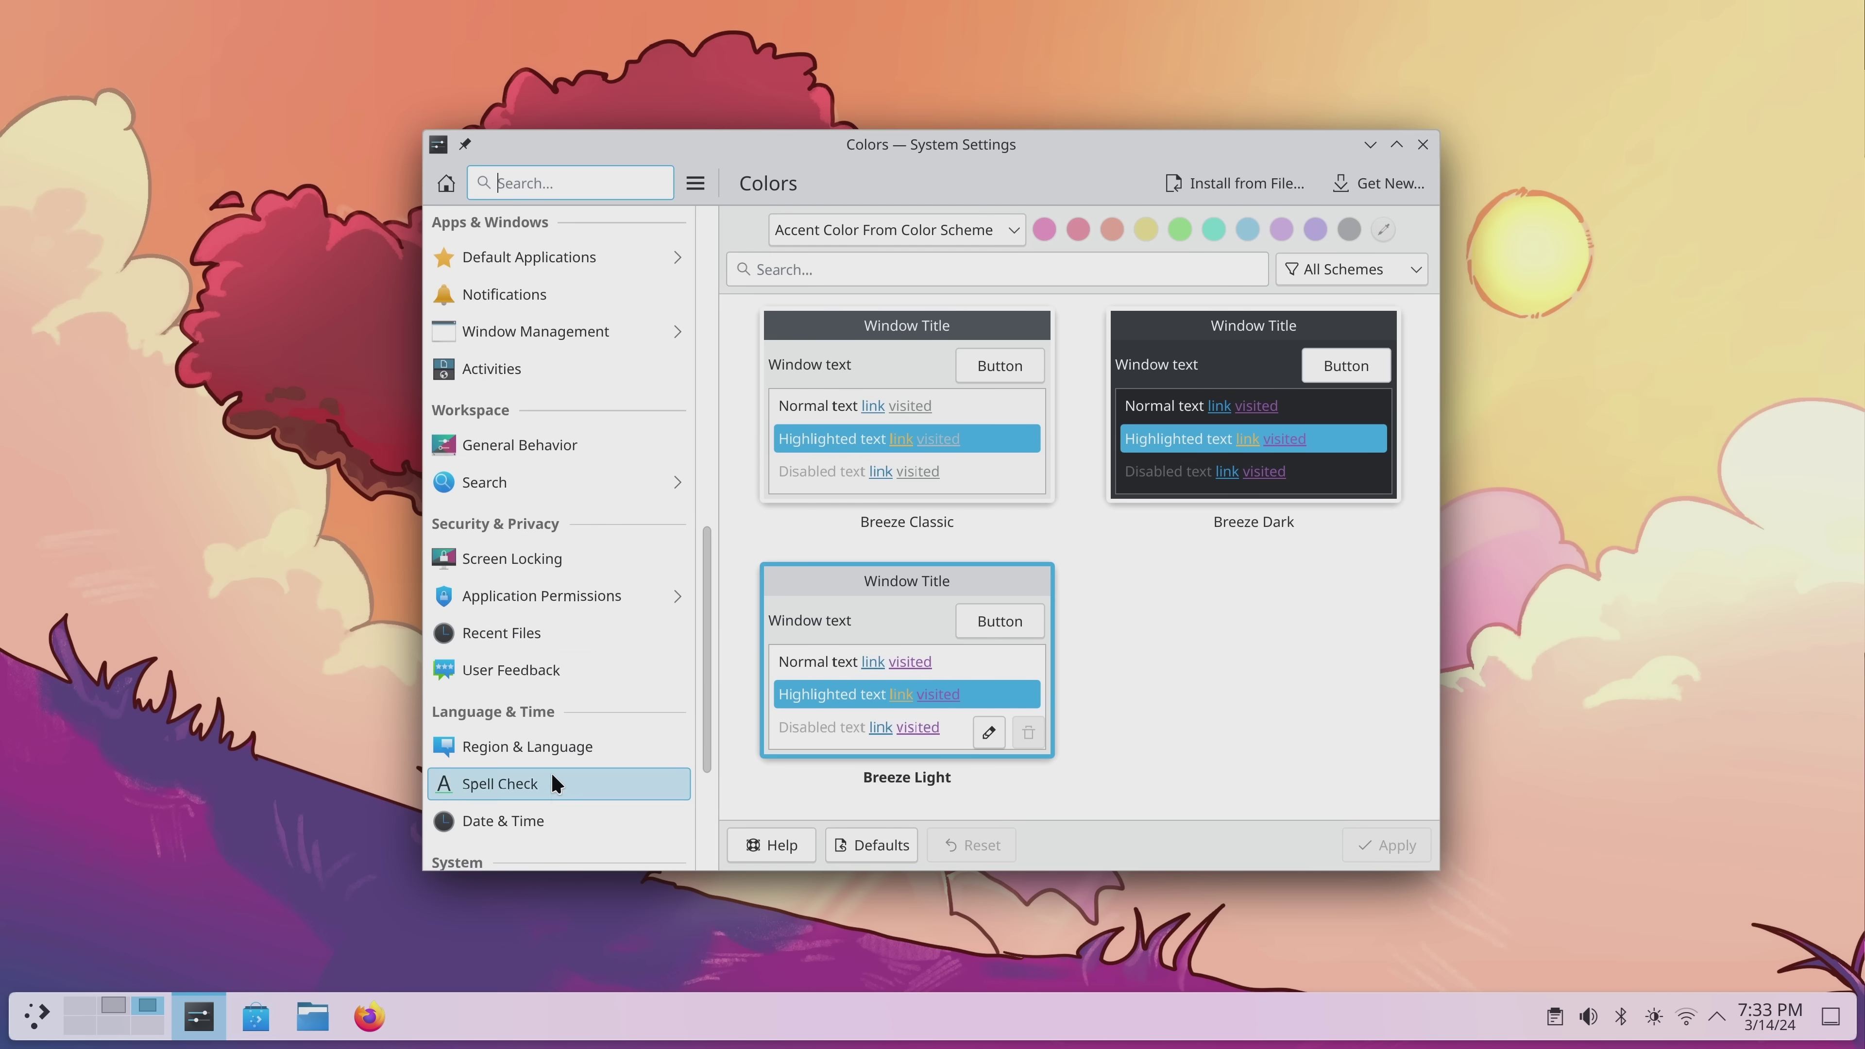
left_click(563, 370)
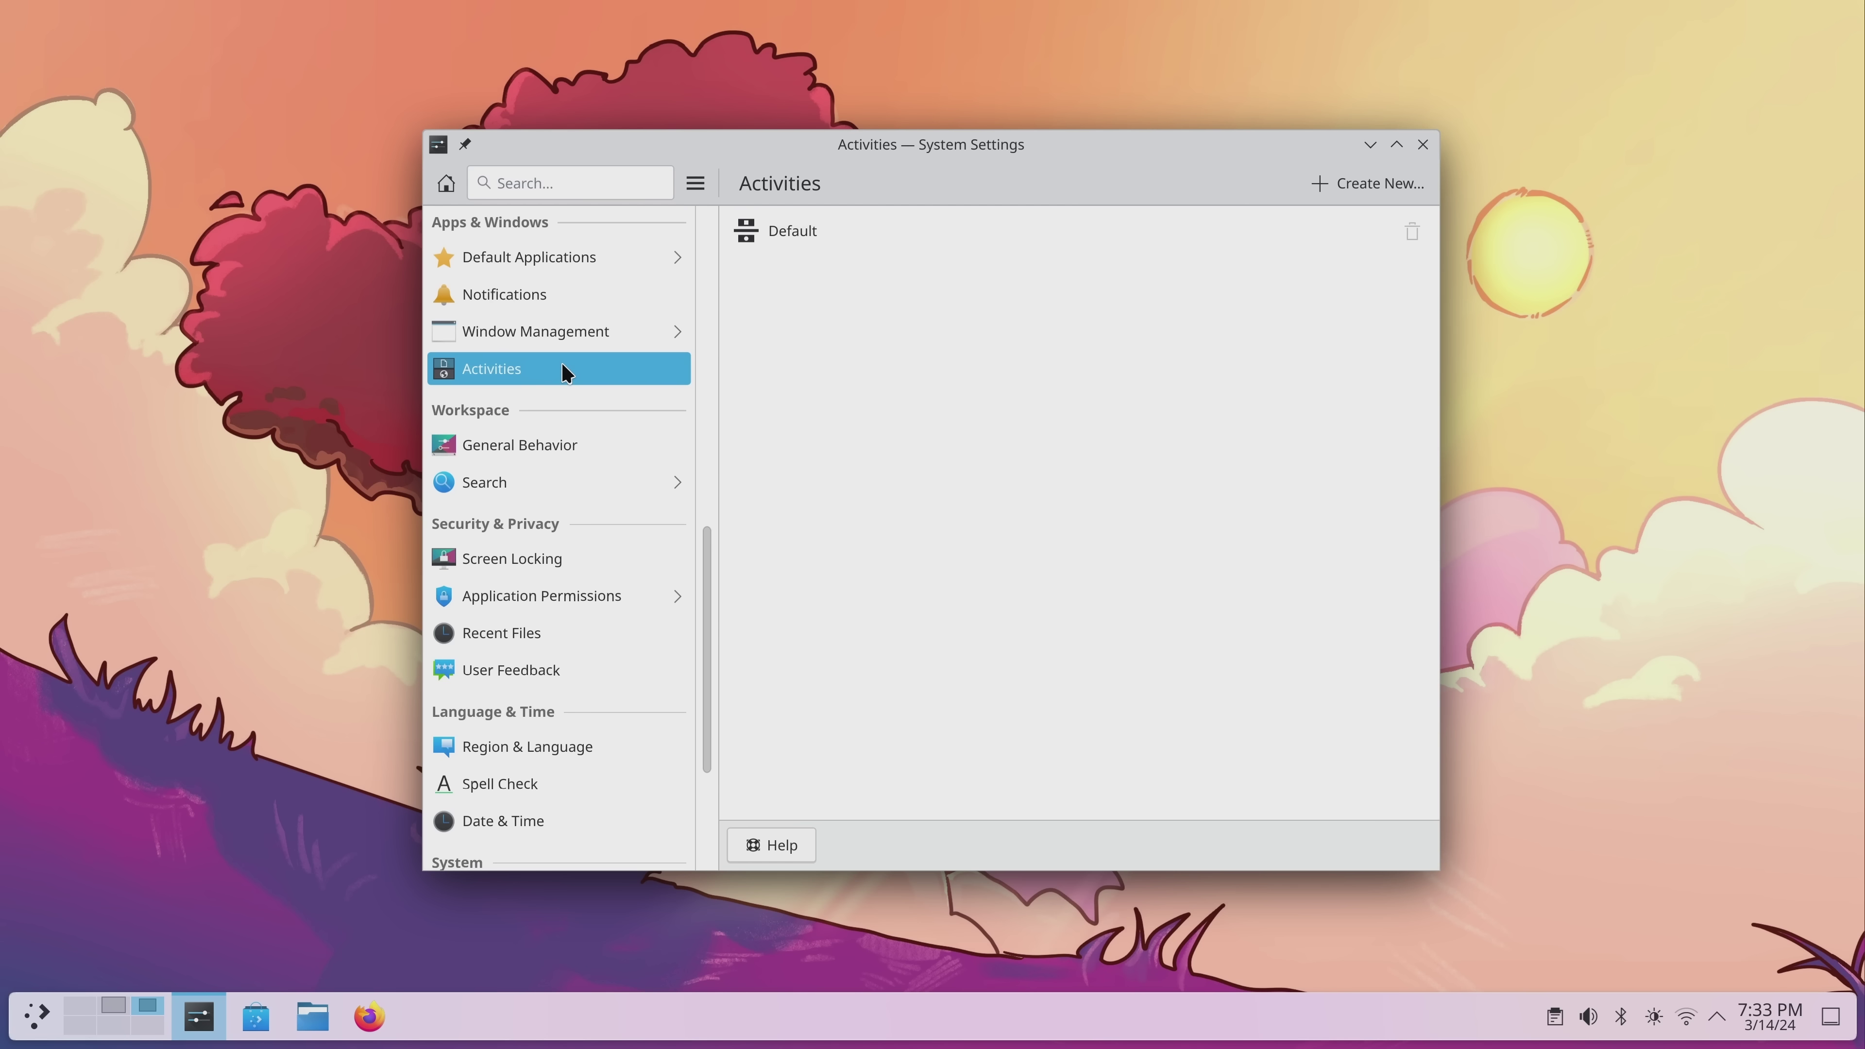
left_click(789, 227)
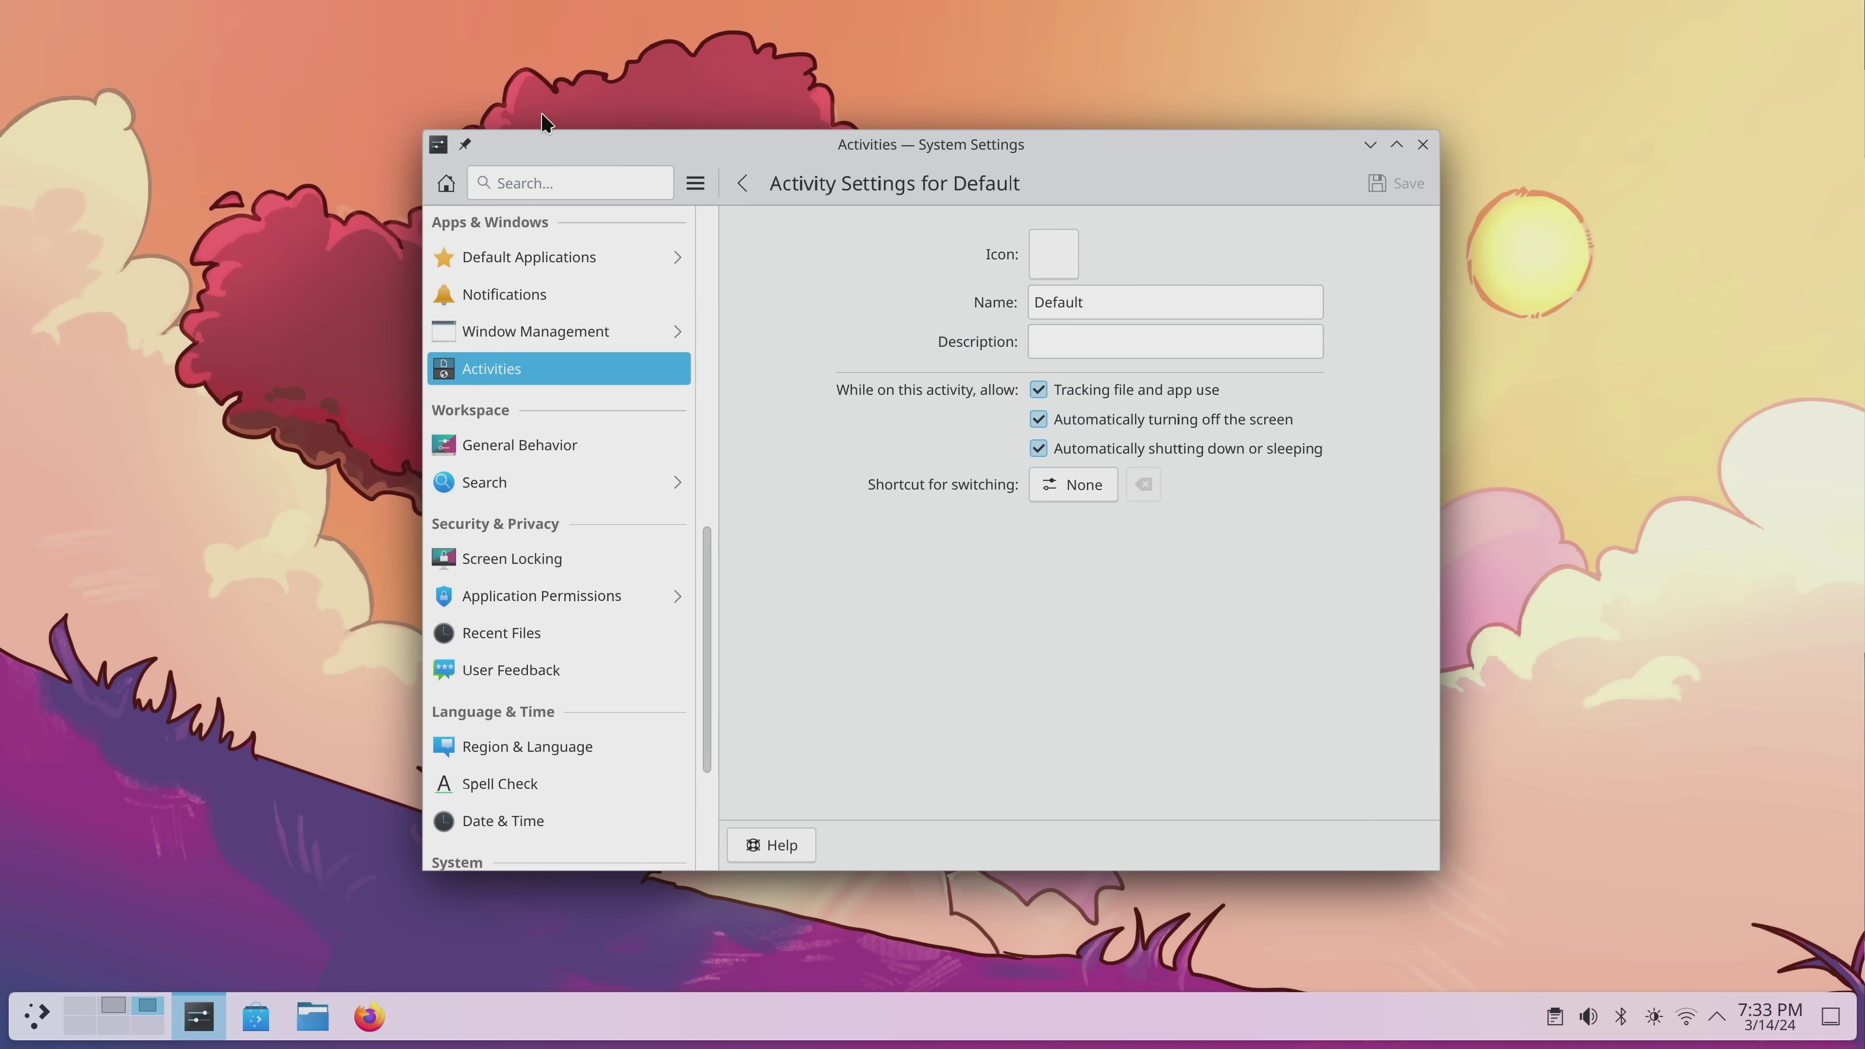
left_click(1421, 145)
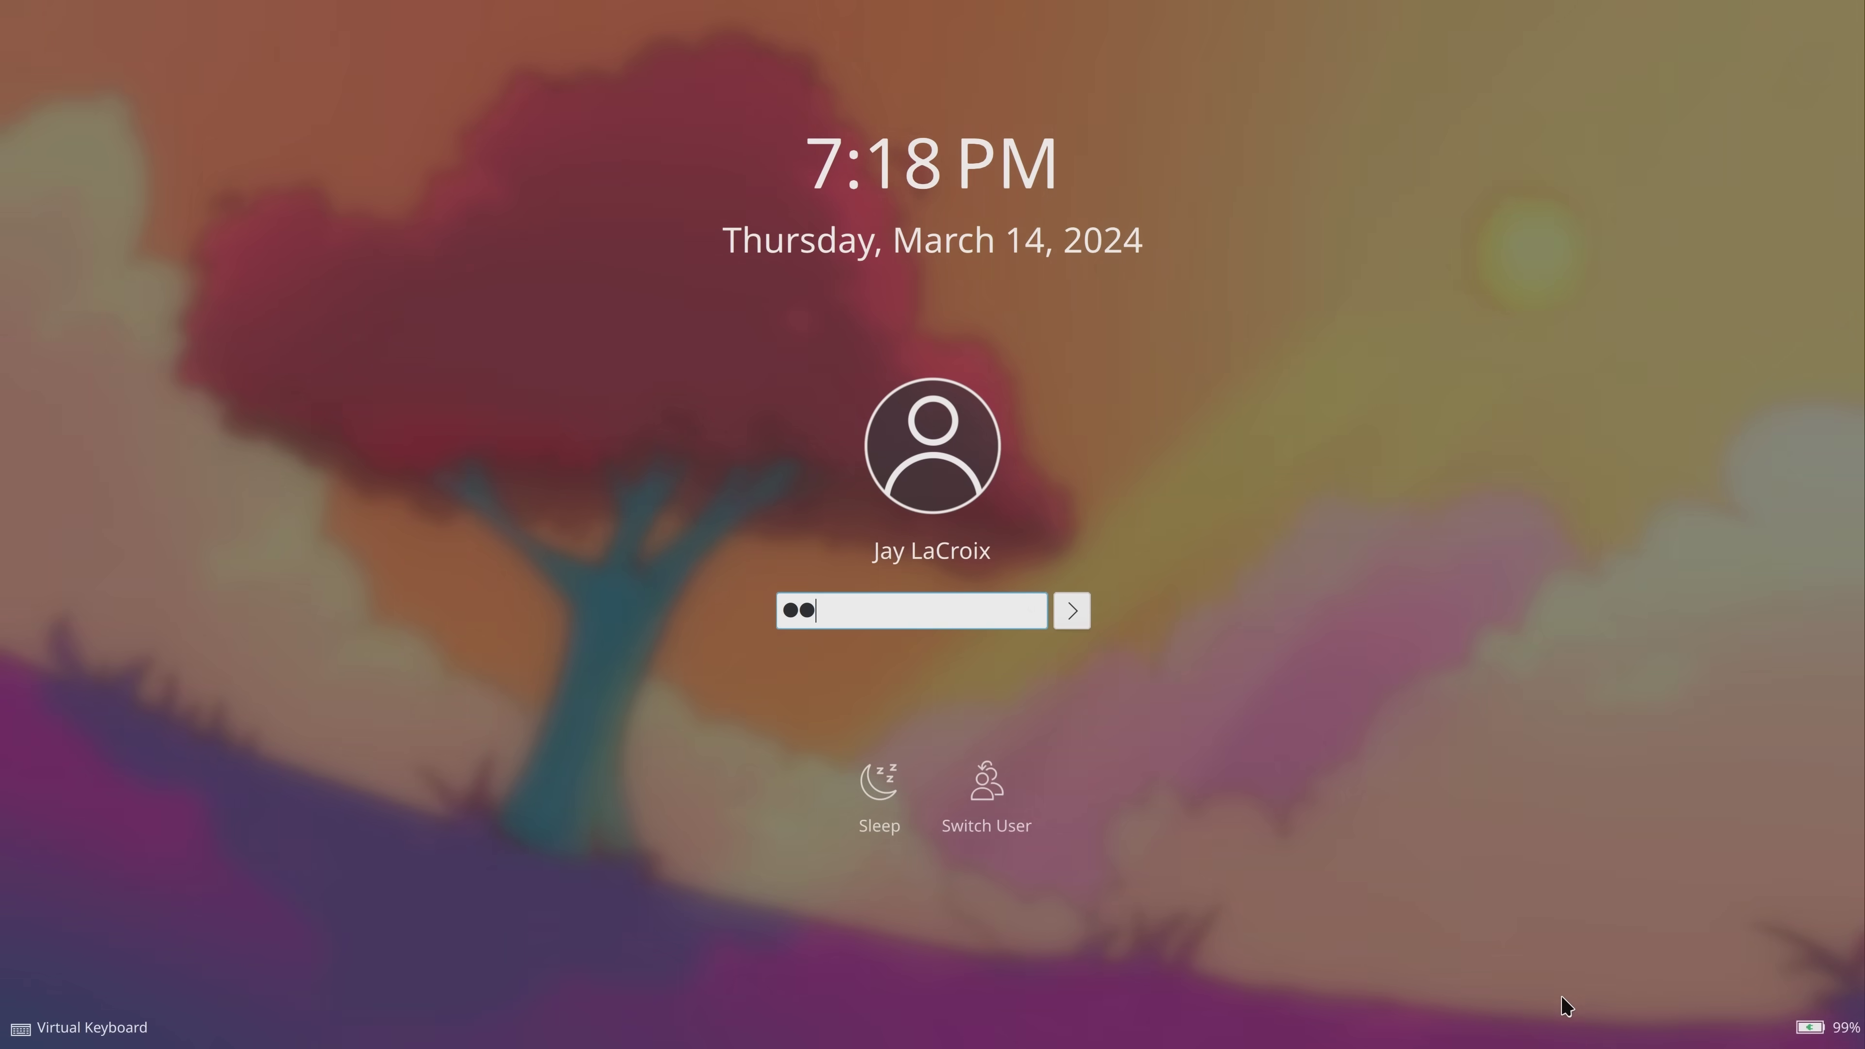
type("••")
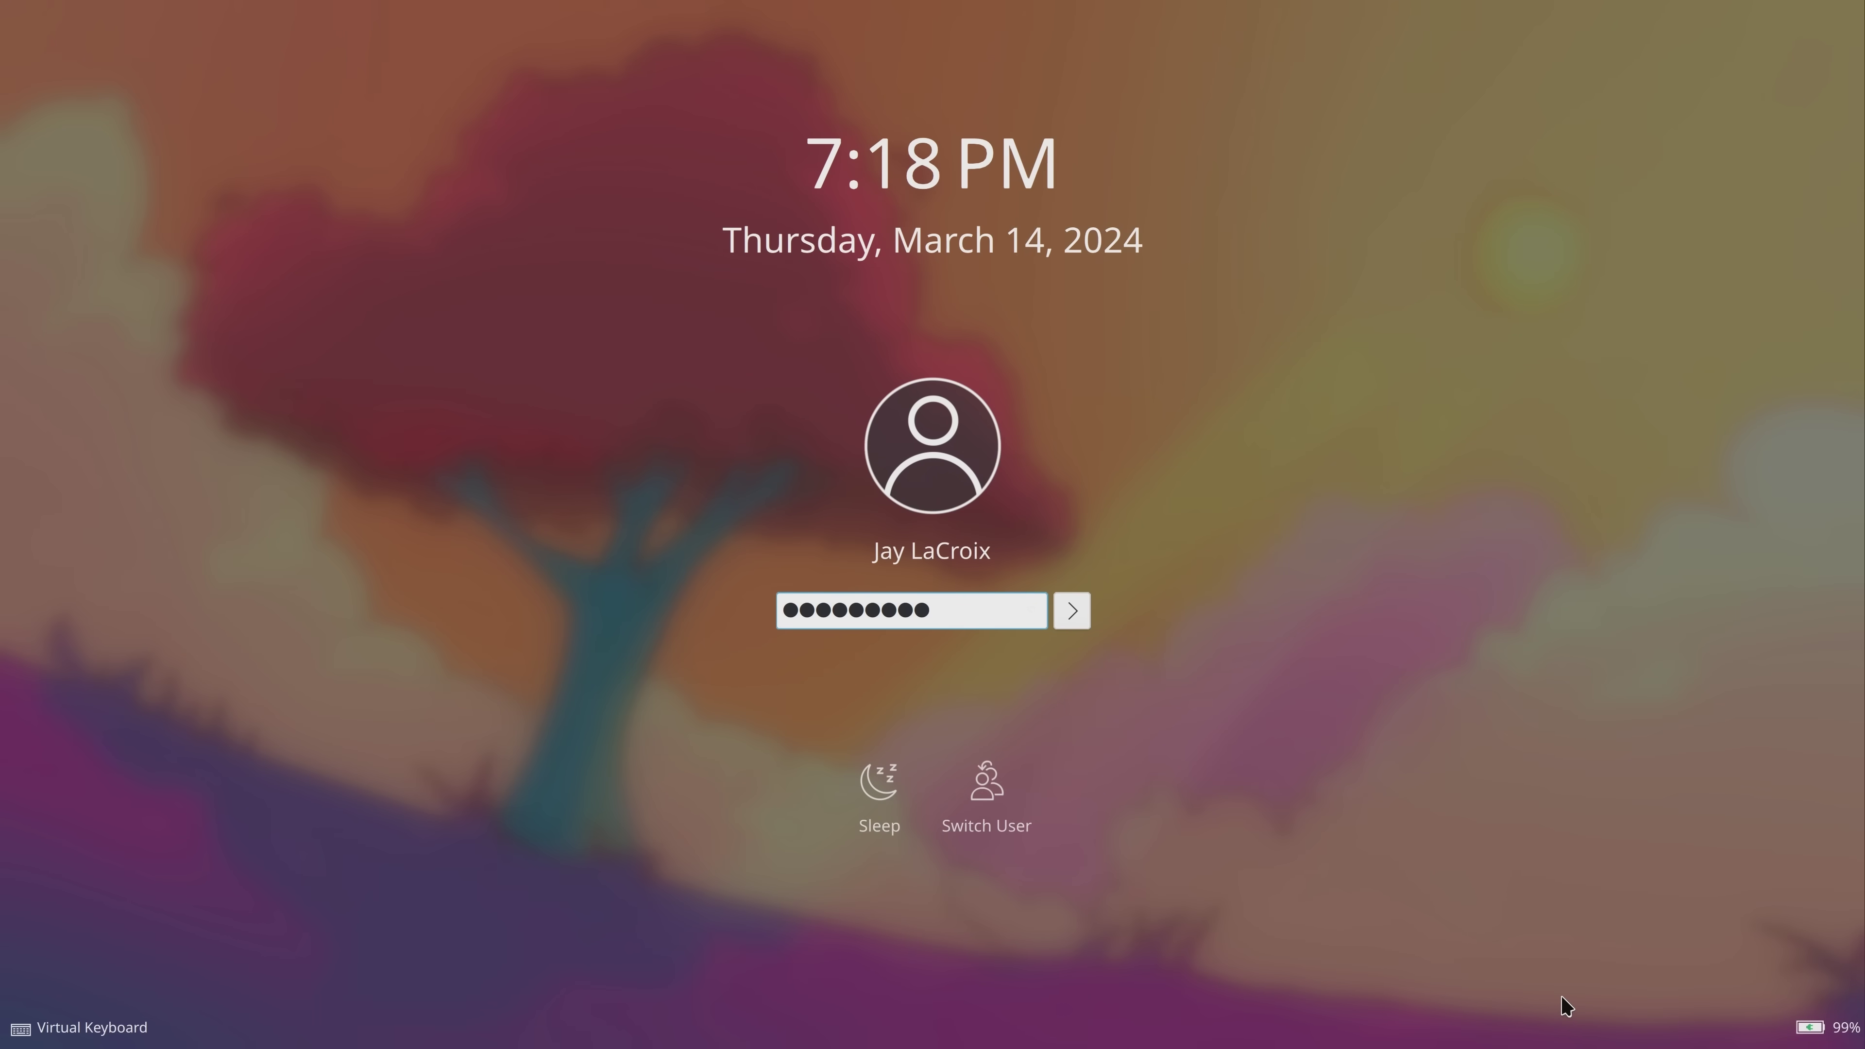
key("Return")
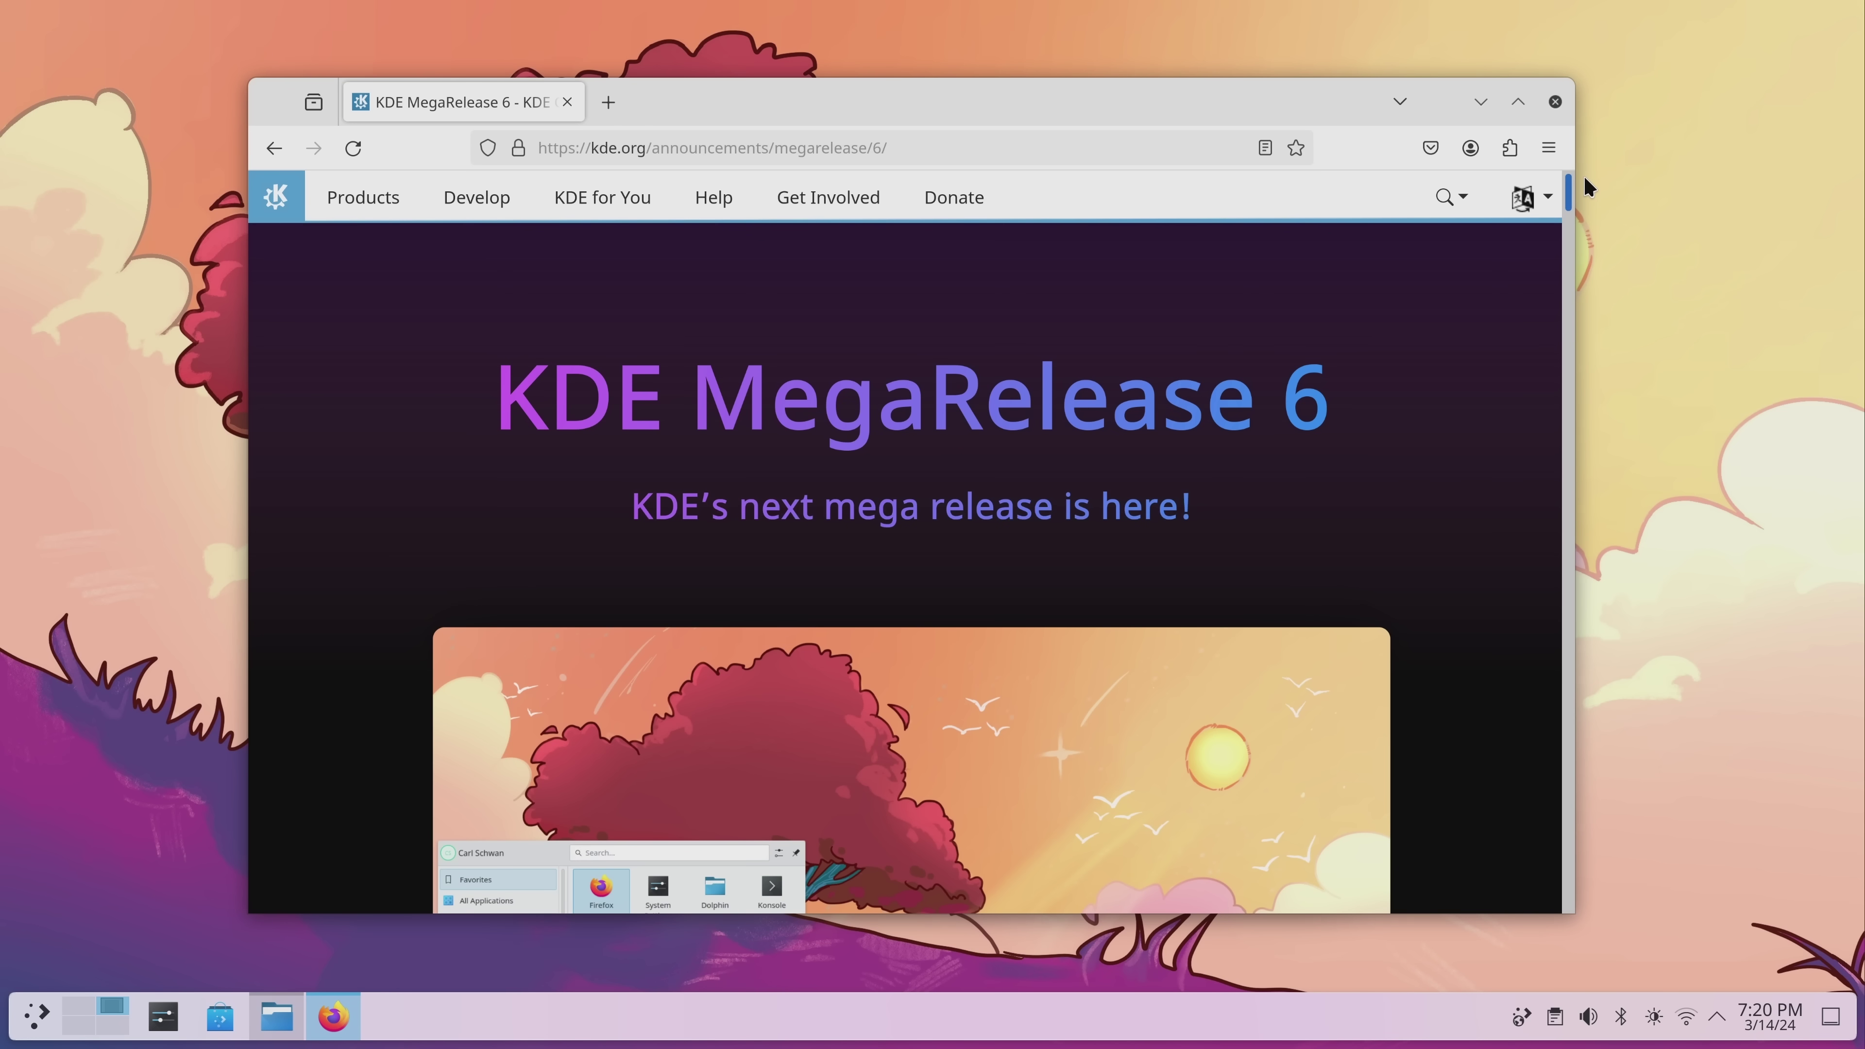
scroll(1583, 184, "down", 10)
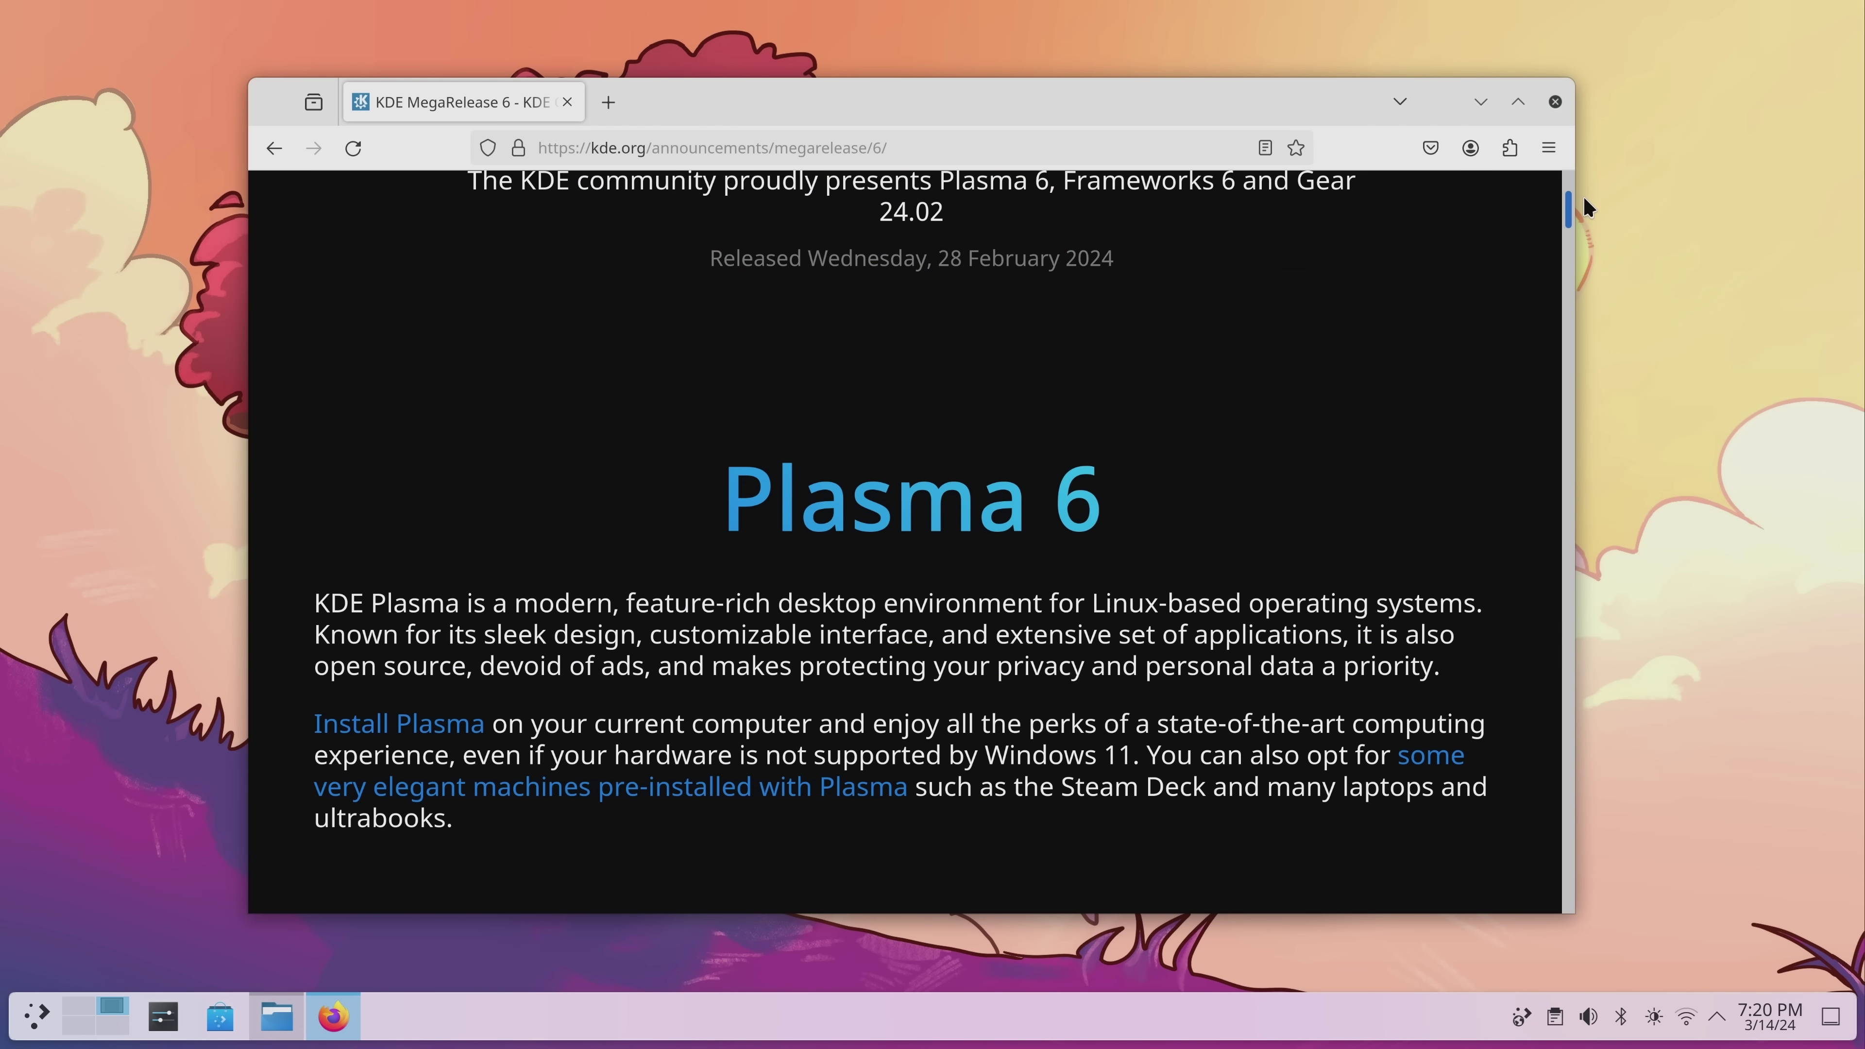
scroll(1582, 197, "down", 4)
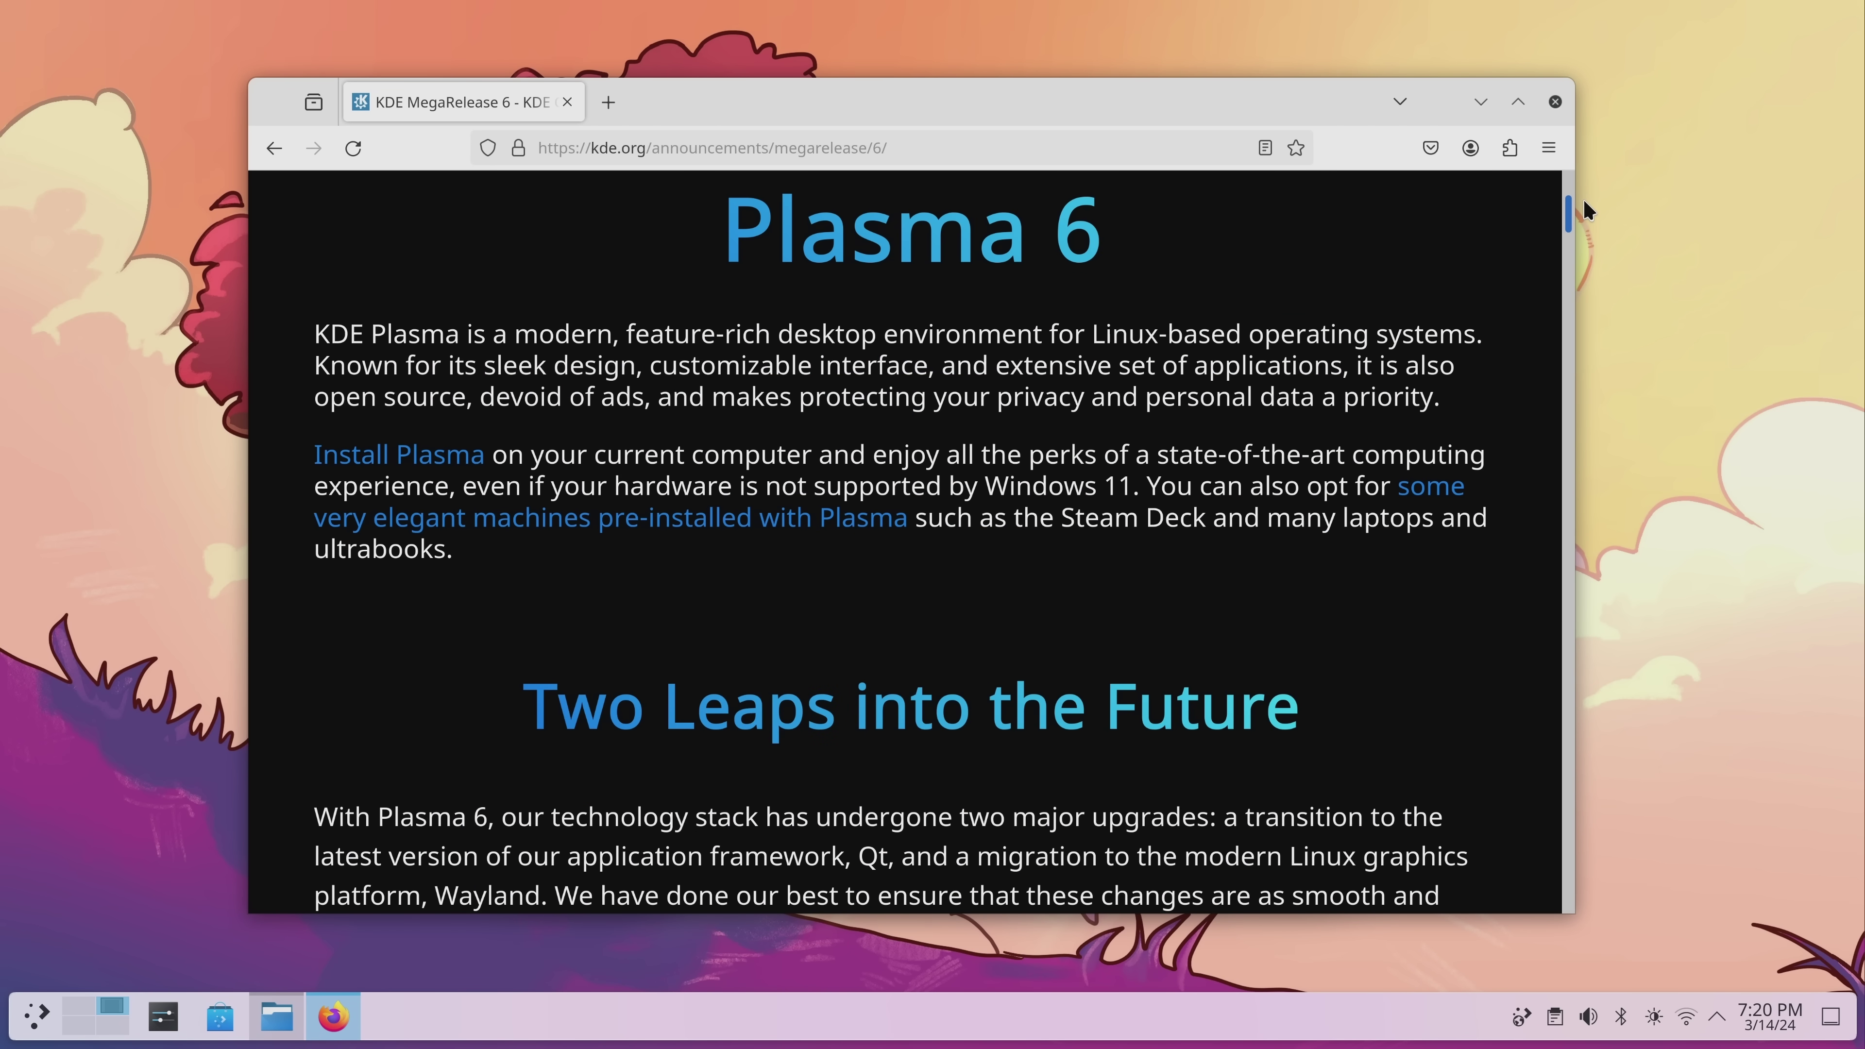
left_click_drag(1582, 198, 1583, 221)
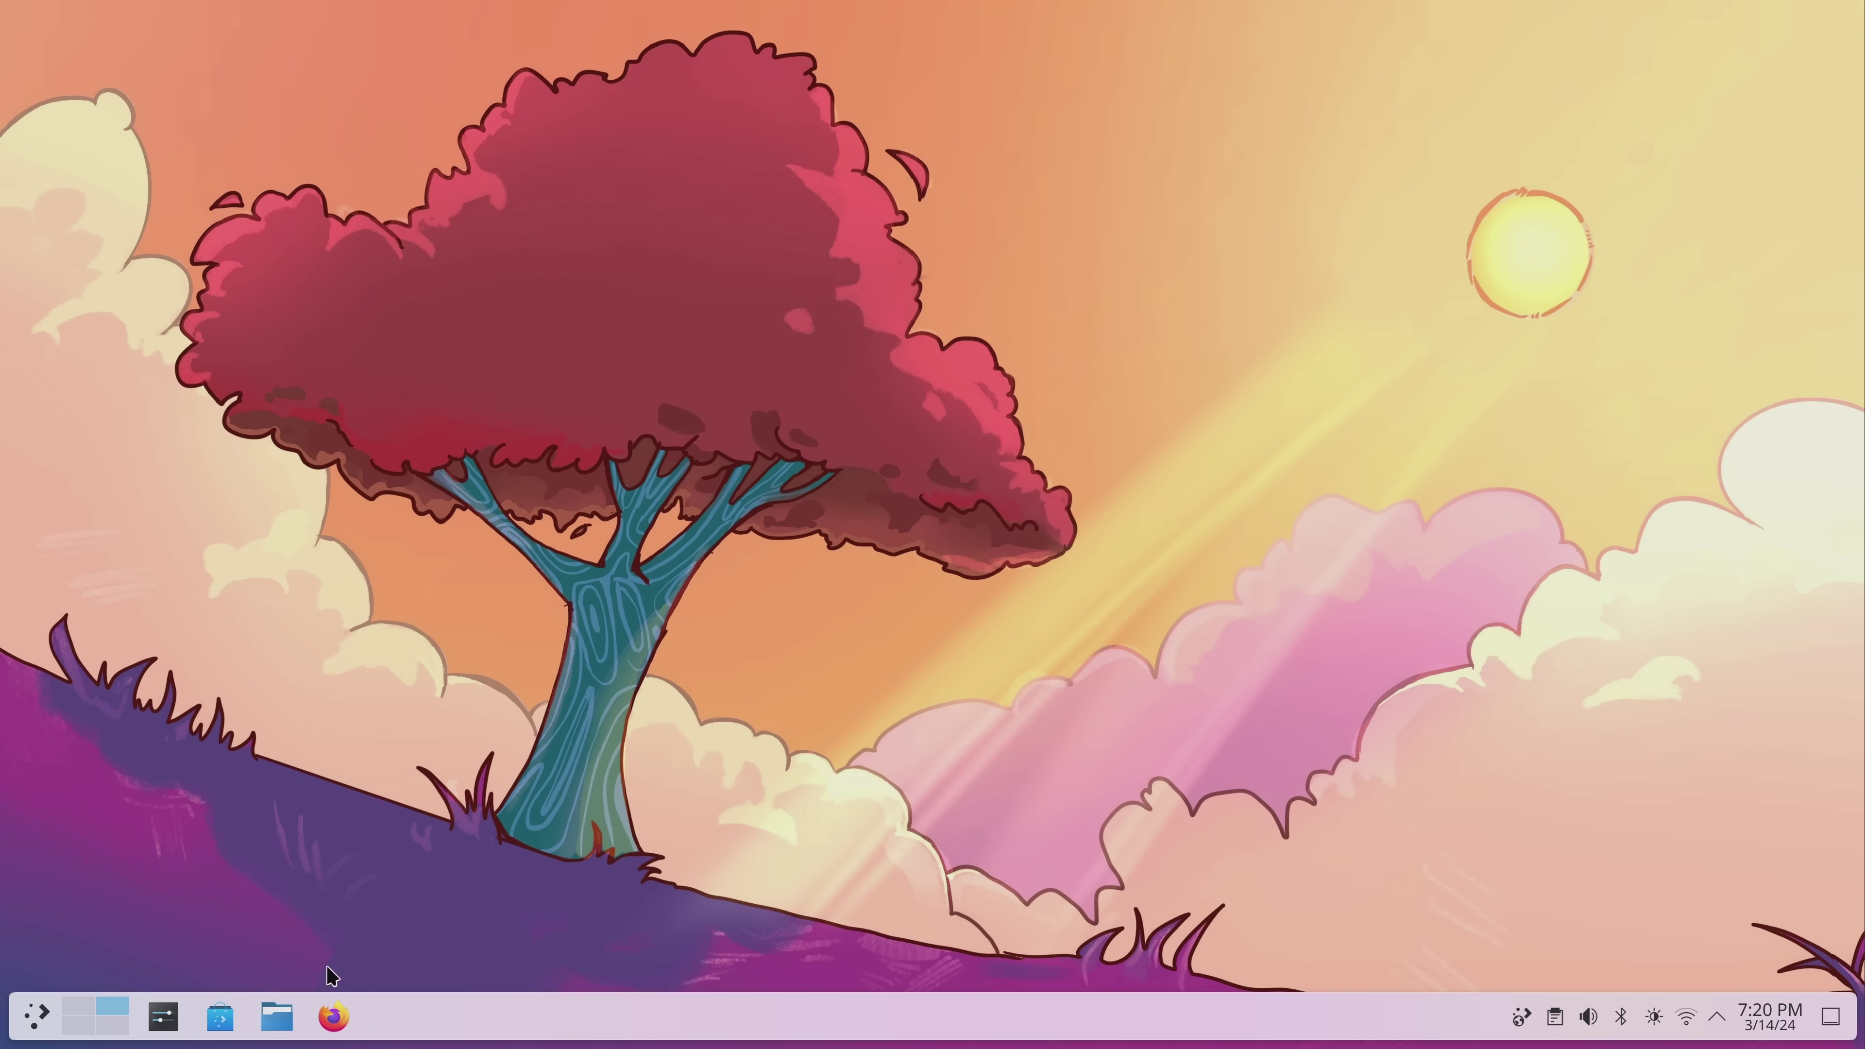
Search the launcher for 'about' and open About this System.
left_click(25, 1036)
type("ab")
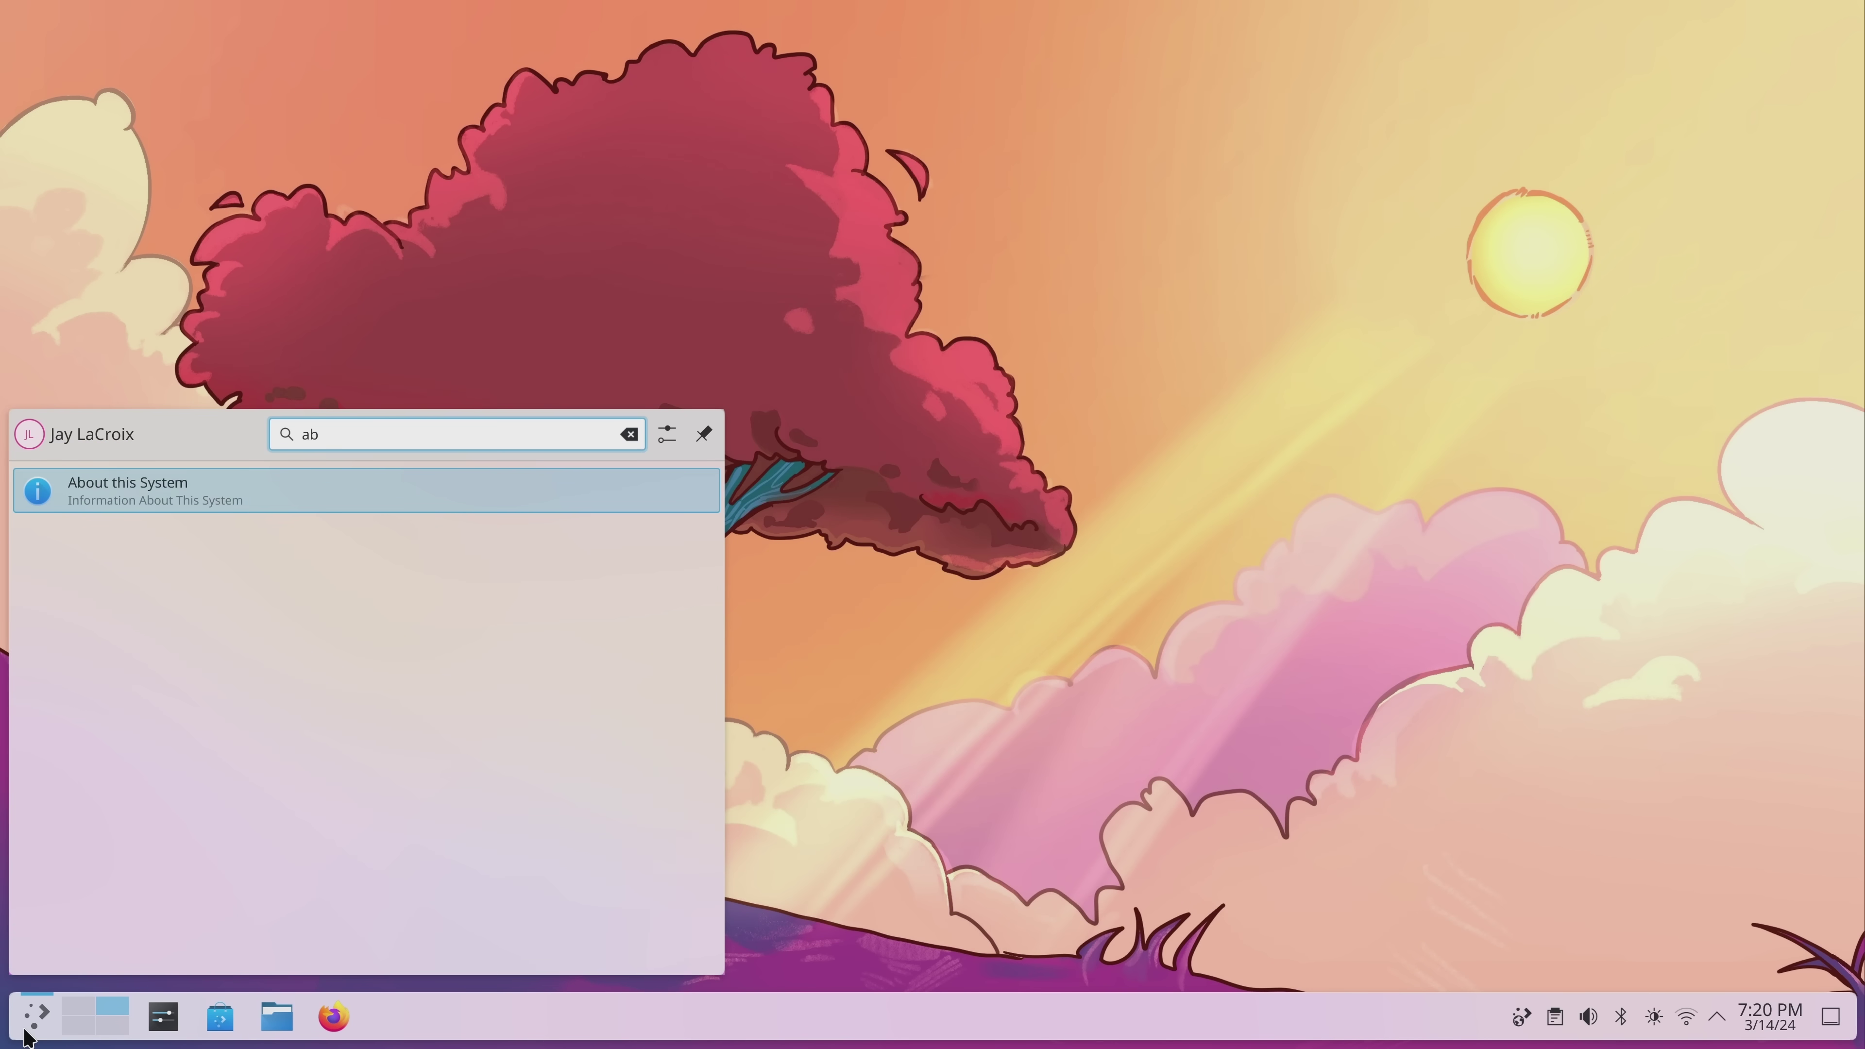
type("out")
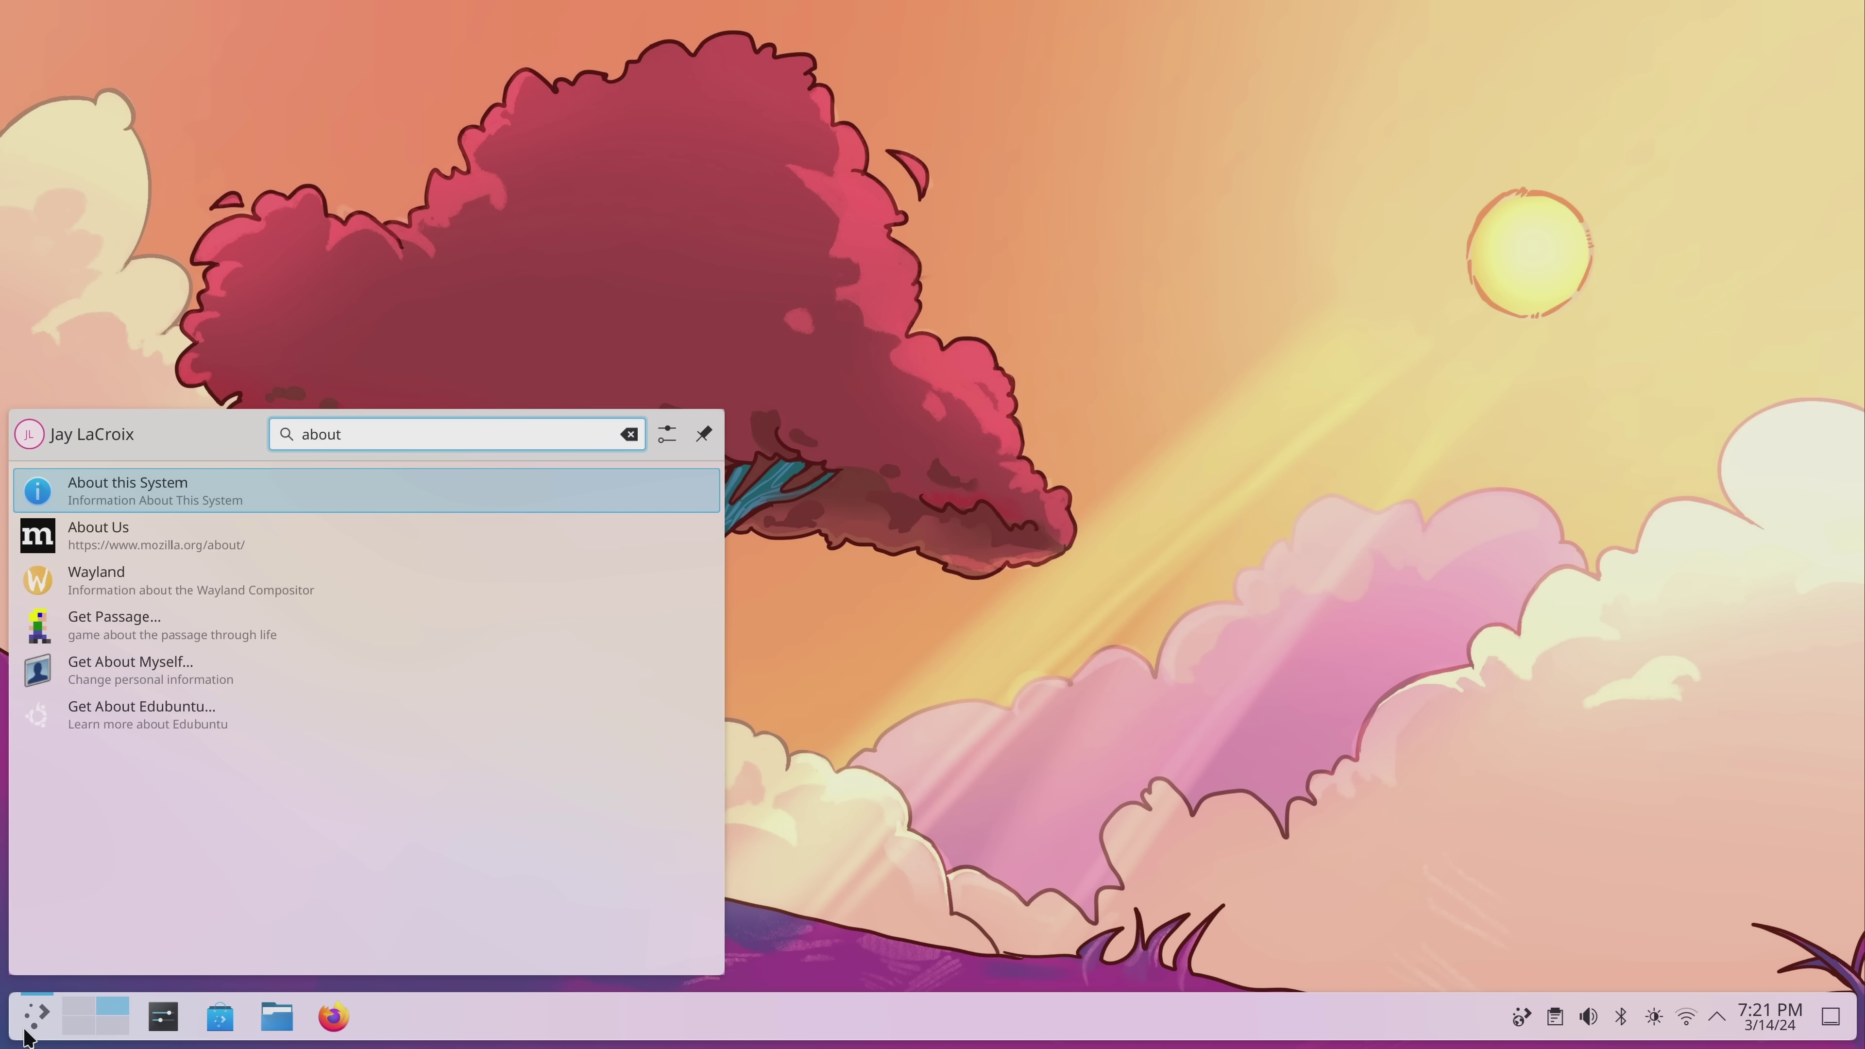
left_click(283, 502)
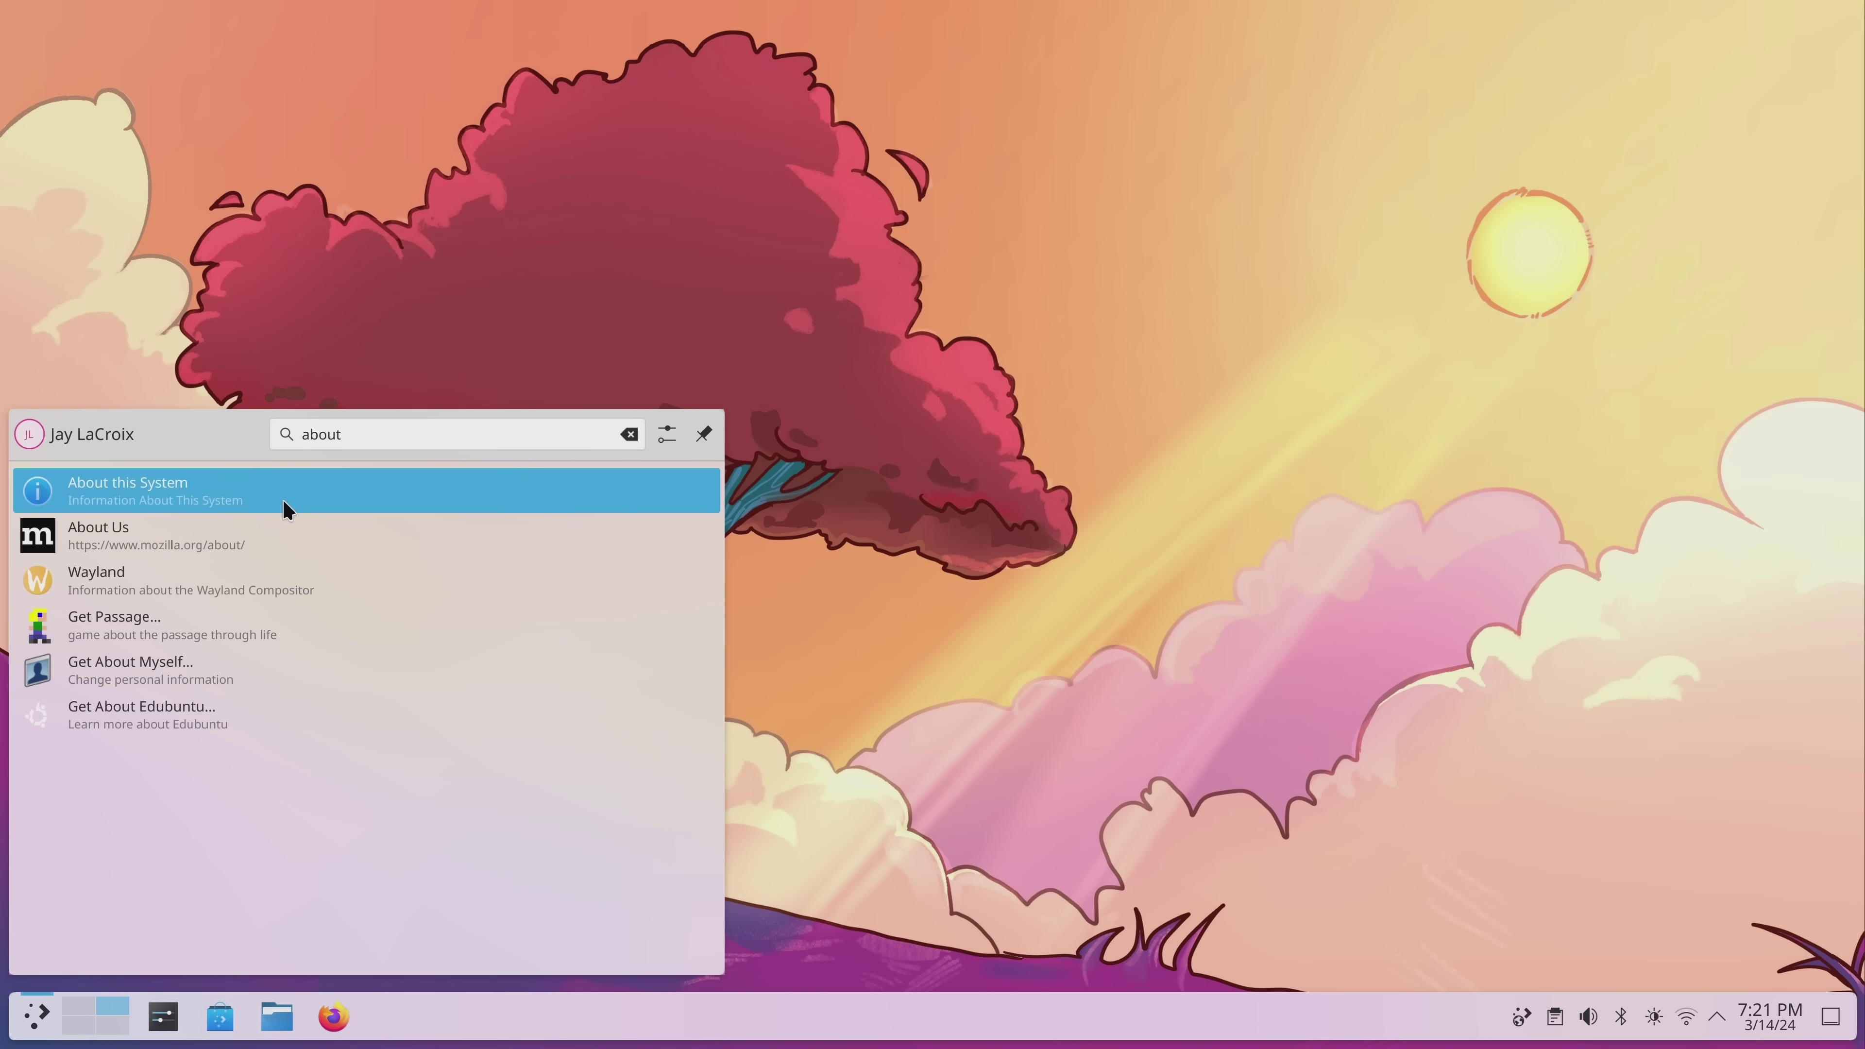
Reopen About this System from the launcher's 'about' search results.
left_click(282, 504)
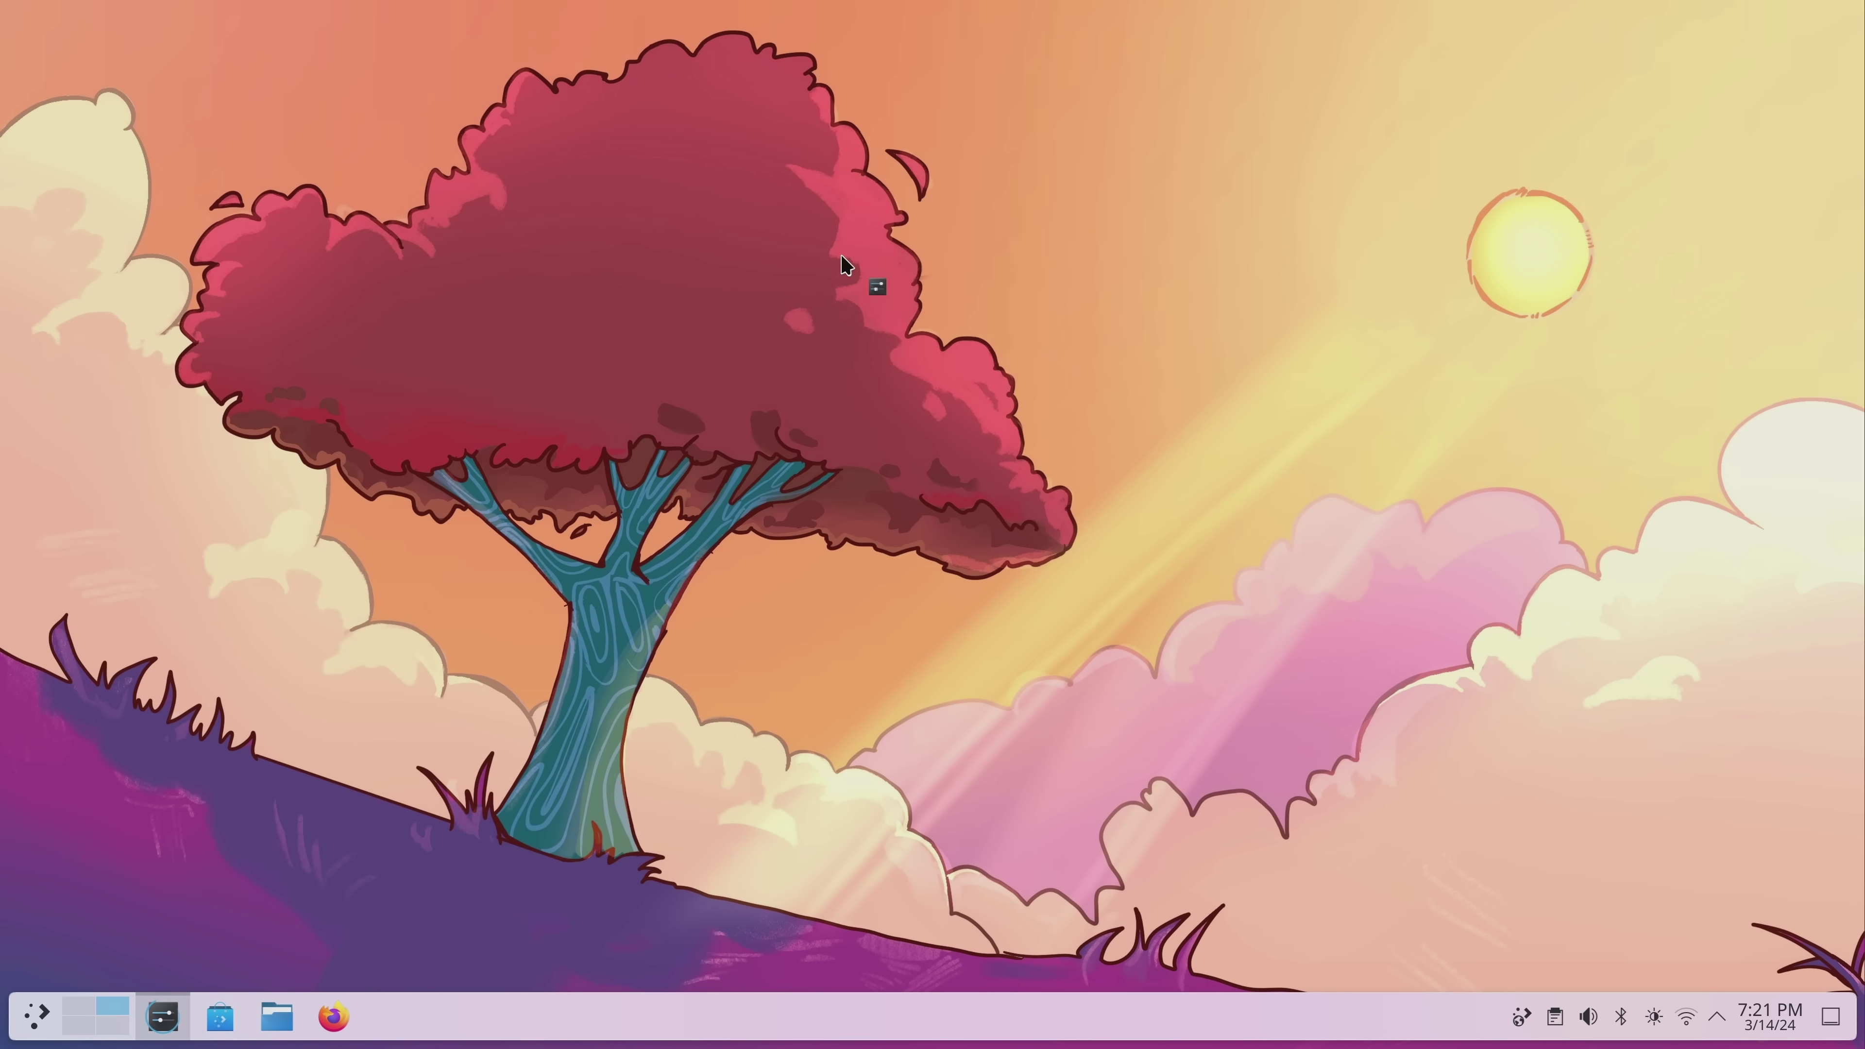